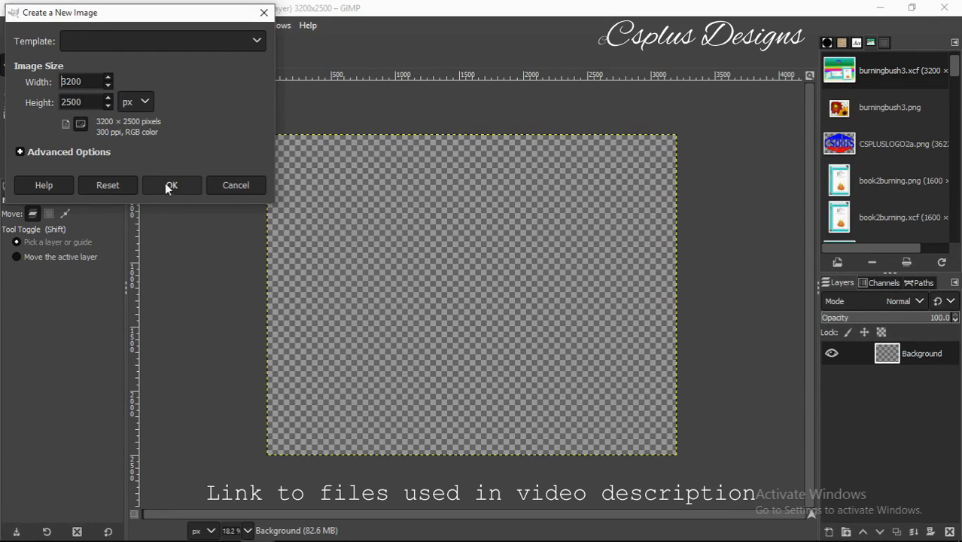
Create the blank 3200 × 2500 px image and start adding a new layer.
left_click(223, 181)
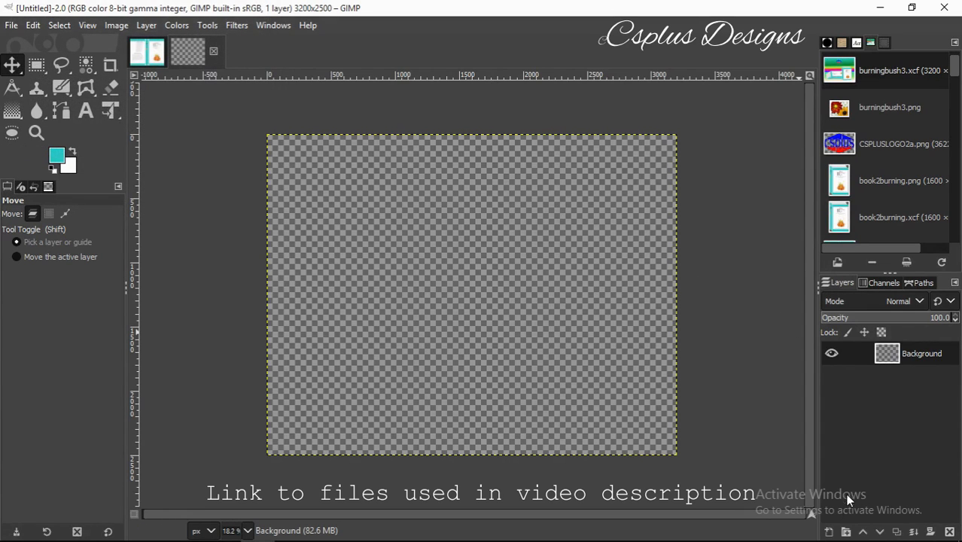
left_click(831, 533)
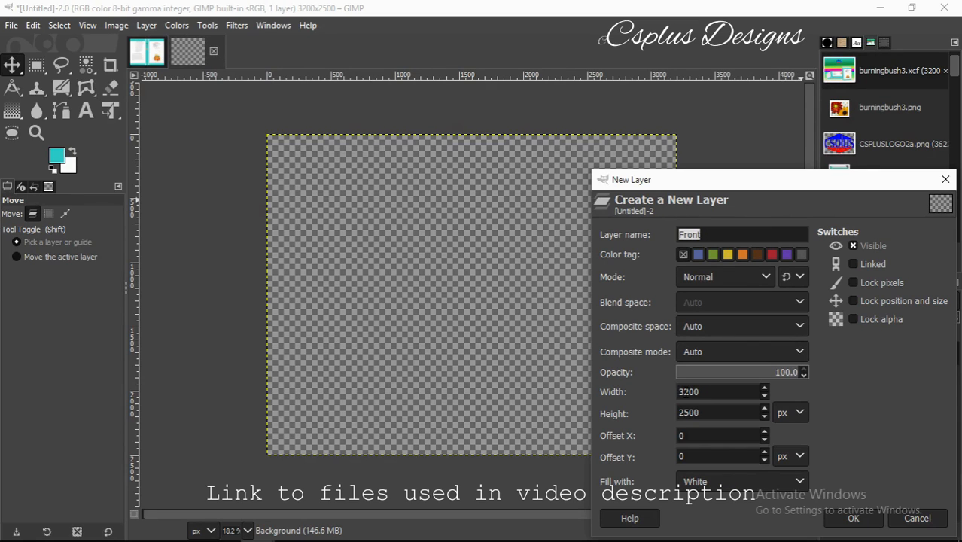
Create a white 1400 px wide layer named Front.
left_click(687, 391)
key("BackSpace")
key("BackSpace")
type("14")
left_click(850, 517)
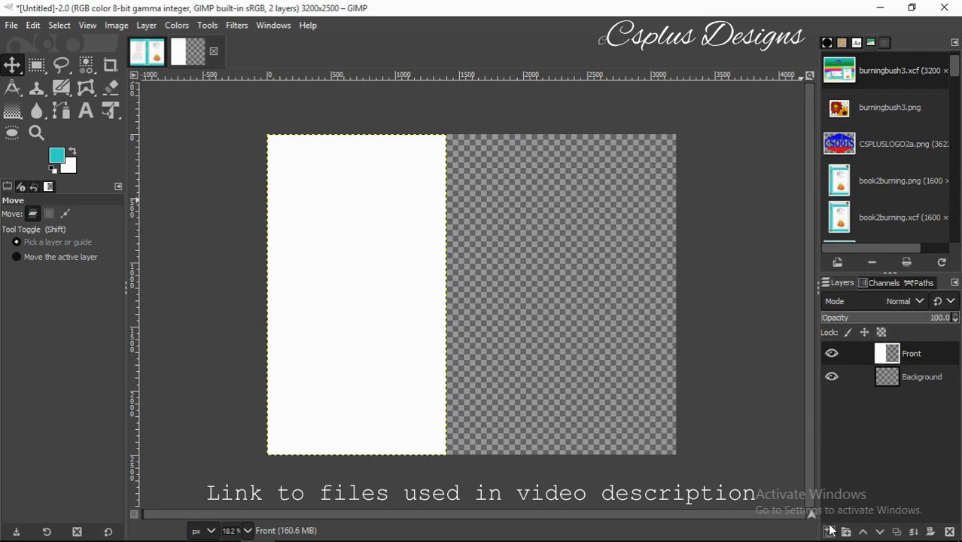
Add a white 1400 px wide Back layer at X offset 1800, then reselect Front.
left_click(829, 530)
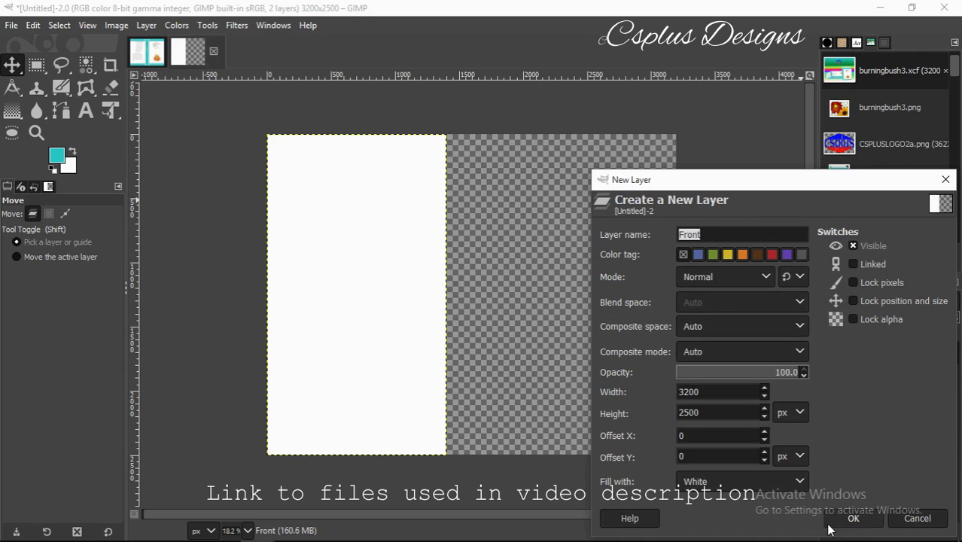
type("B")
left_click(687, 390)
key("BackSpace")
key("BackSpace")
type("1")
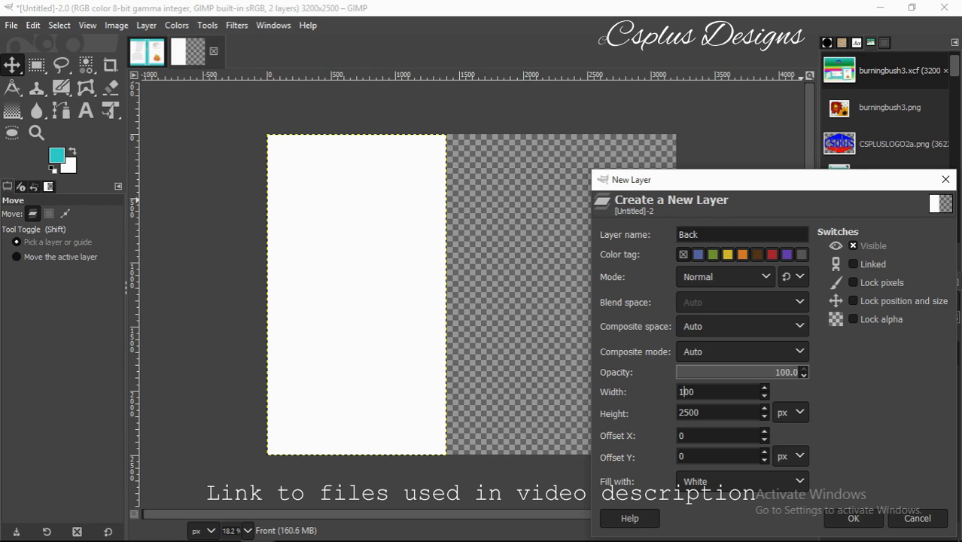
type("4")
type("0")
left_click(853, 518)
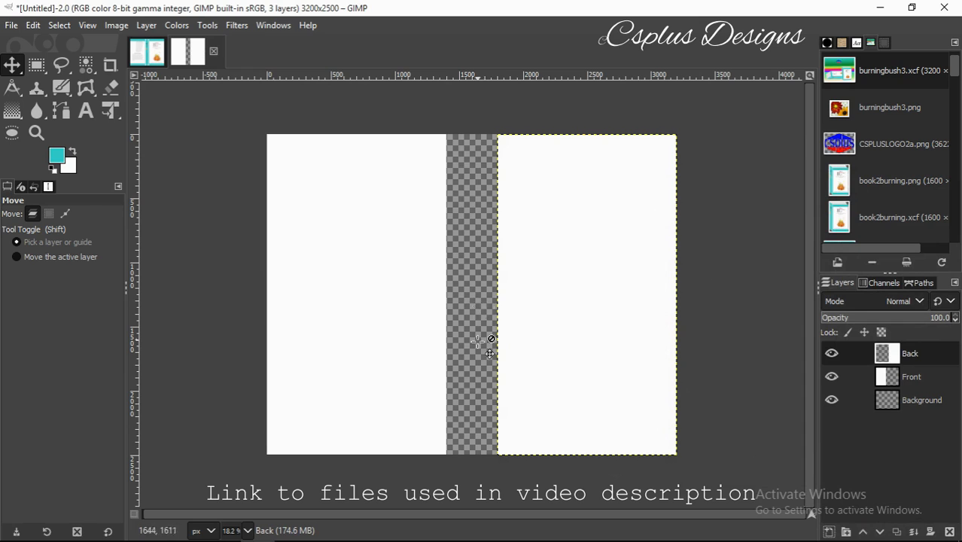
left_click(889, 381)
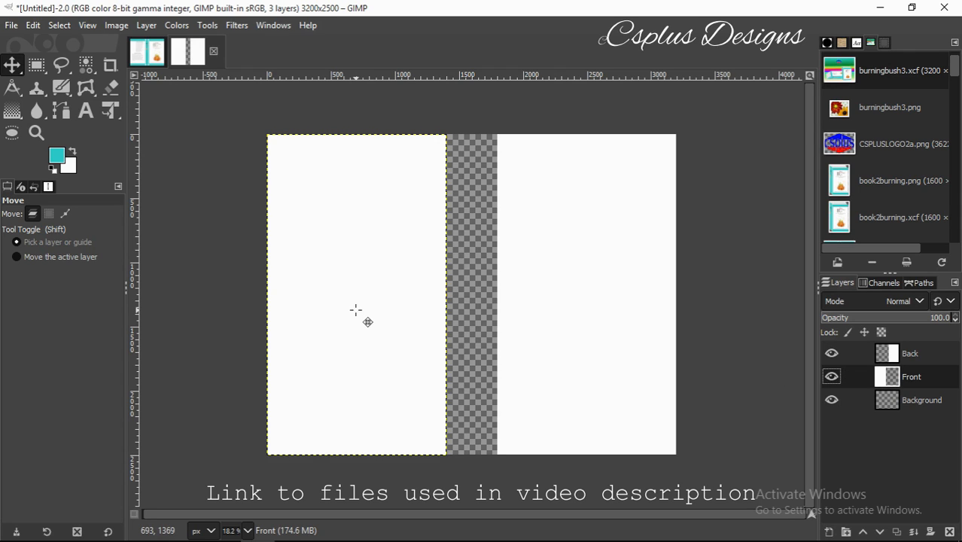
Start a text box on the left page with the Text tool.
left_click(83, 117)
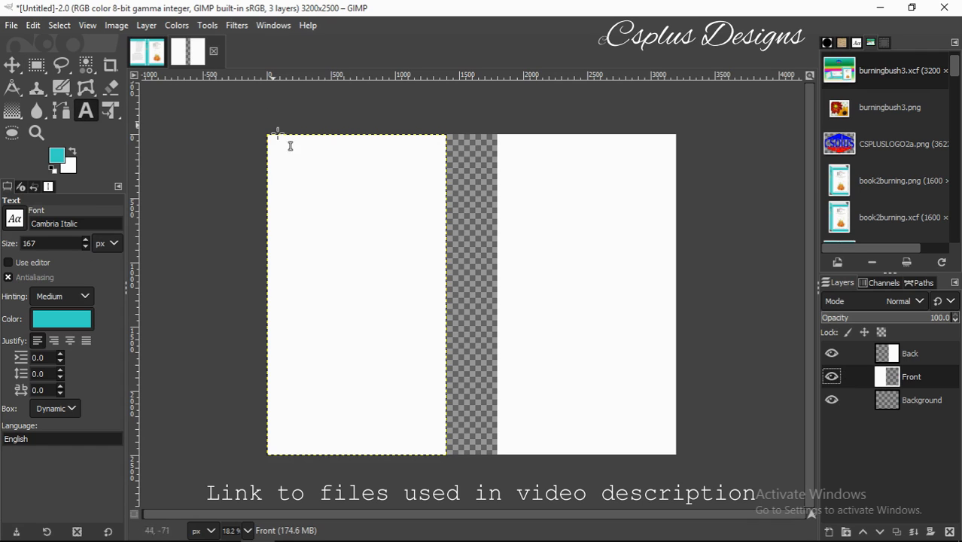
left_click(305, 188)
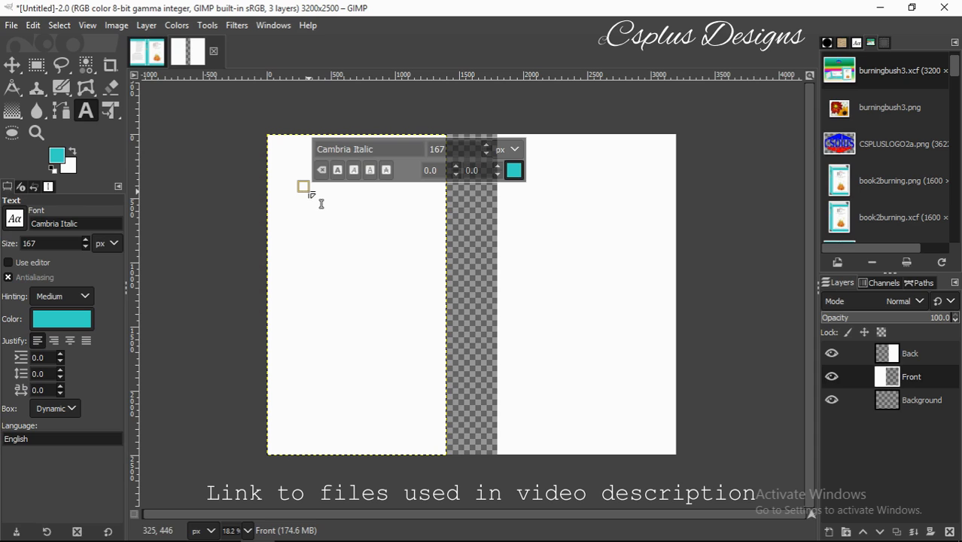
type("t")
key("BackSpace")
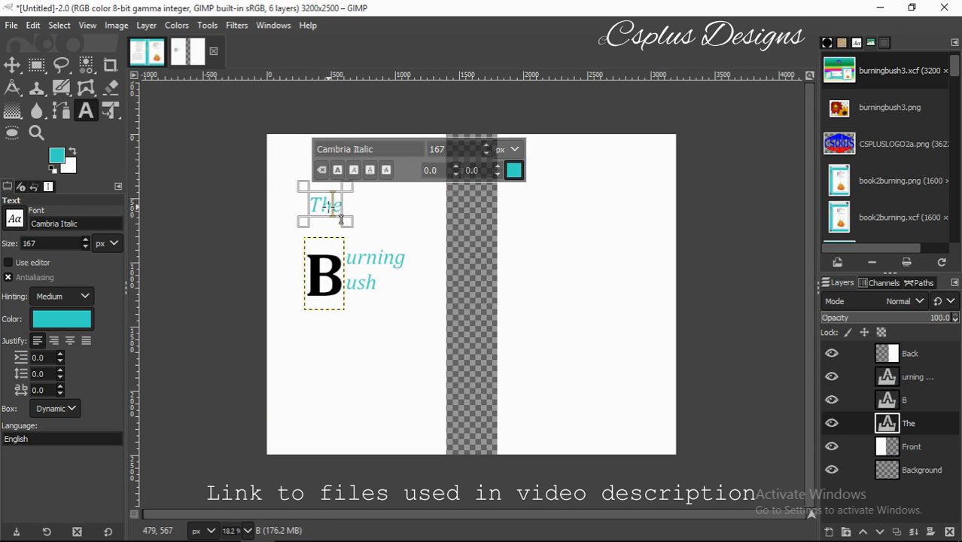
Set the word 'The' in the Cambria Math font.
double_click(319, 220)
left_click(396, 154)
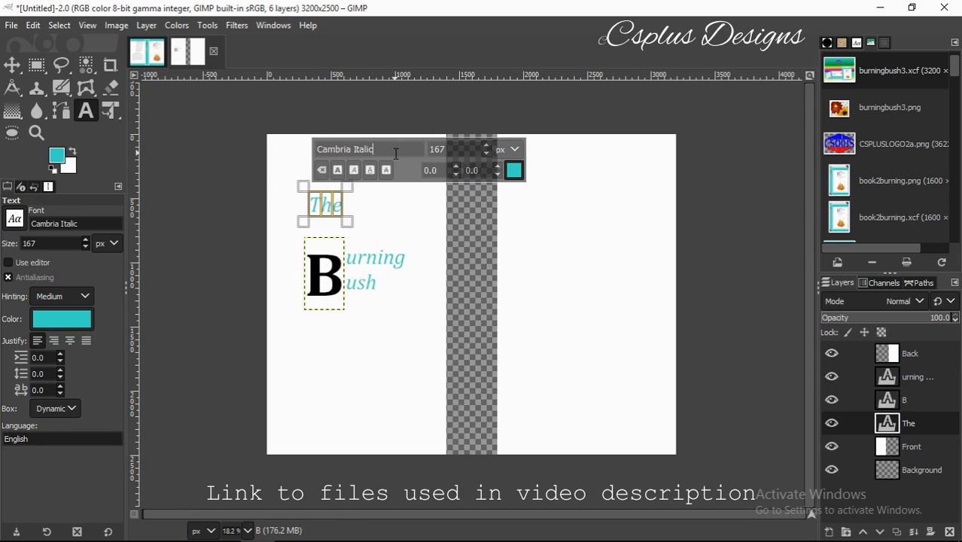
left_click(154, 58)
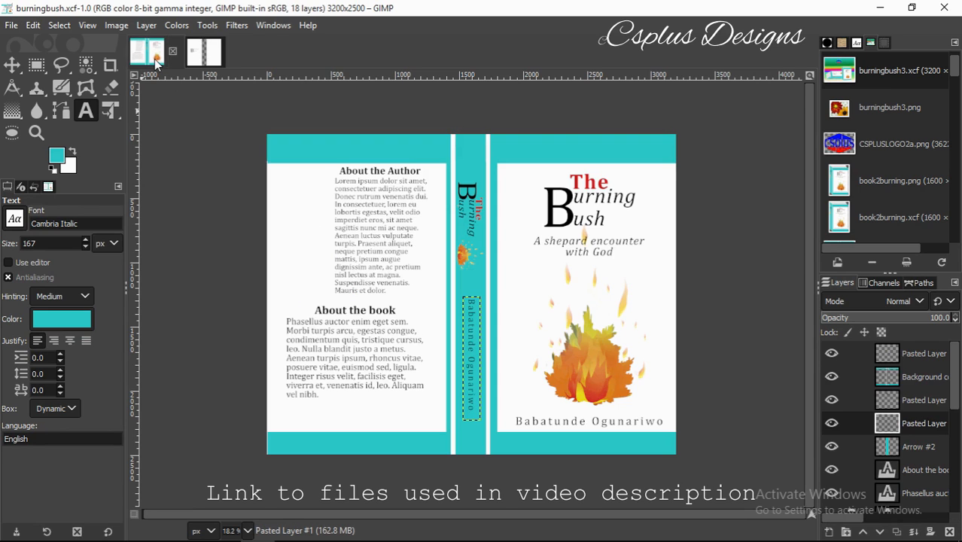
left_click(198, 56)
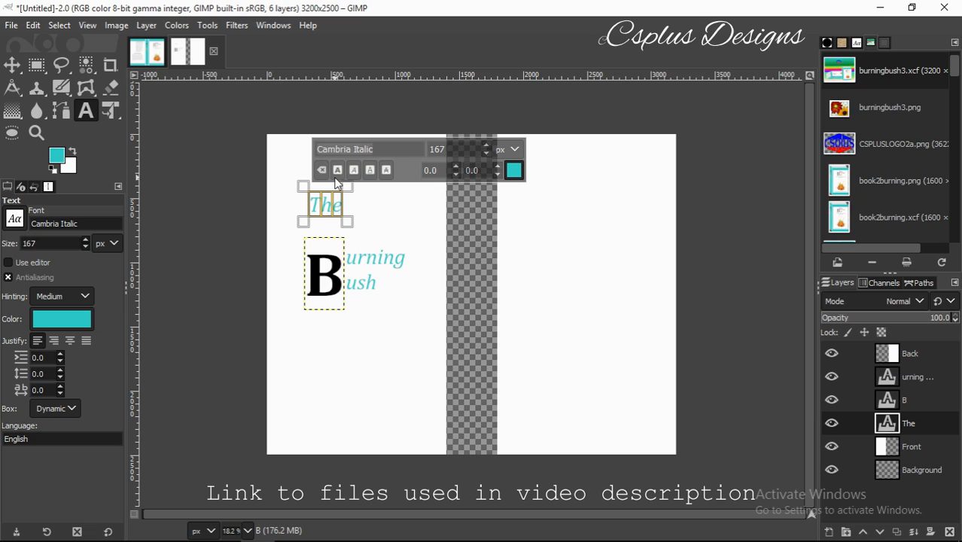
left_click(382, 154)
key("BackSpace")
key("BackSpace")
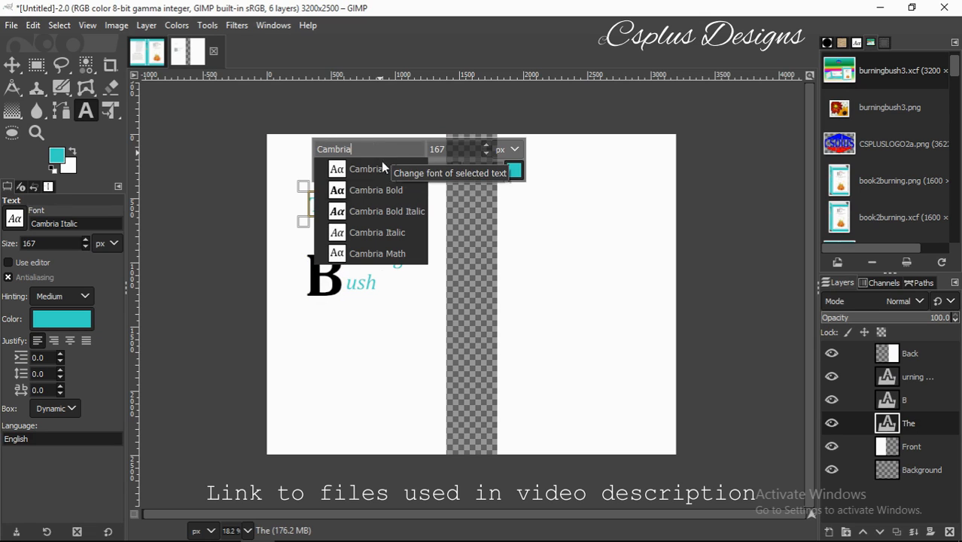
left_click(385, 250)
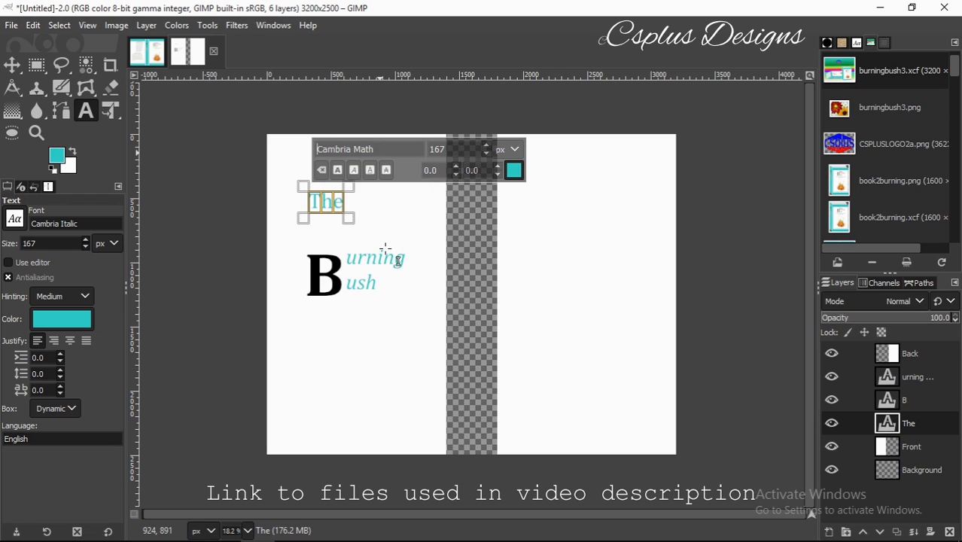
Colour 'The' dark red and select the 'urning ush' text.
left_click(514, 170)
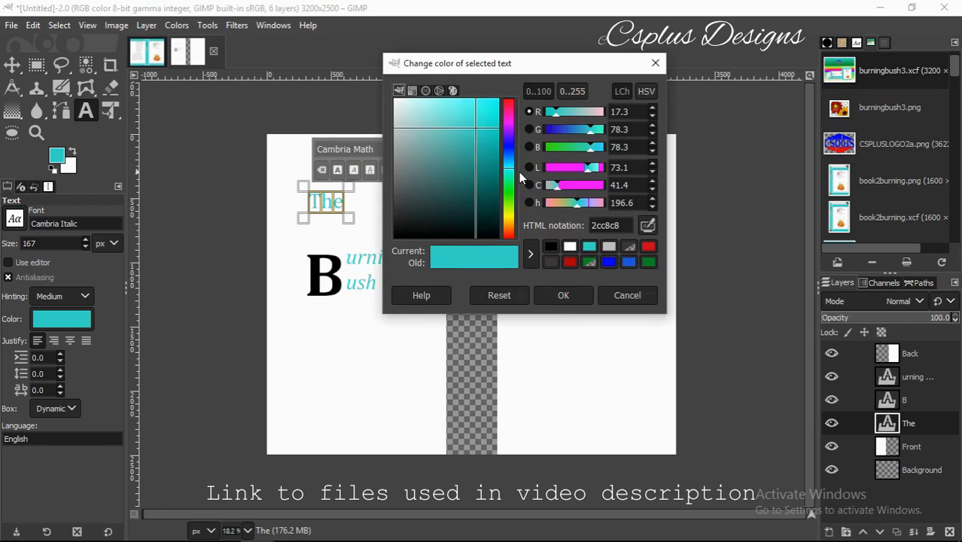
left_click(570, 262)
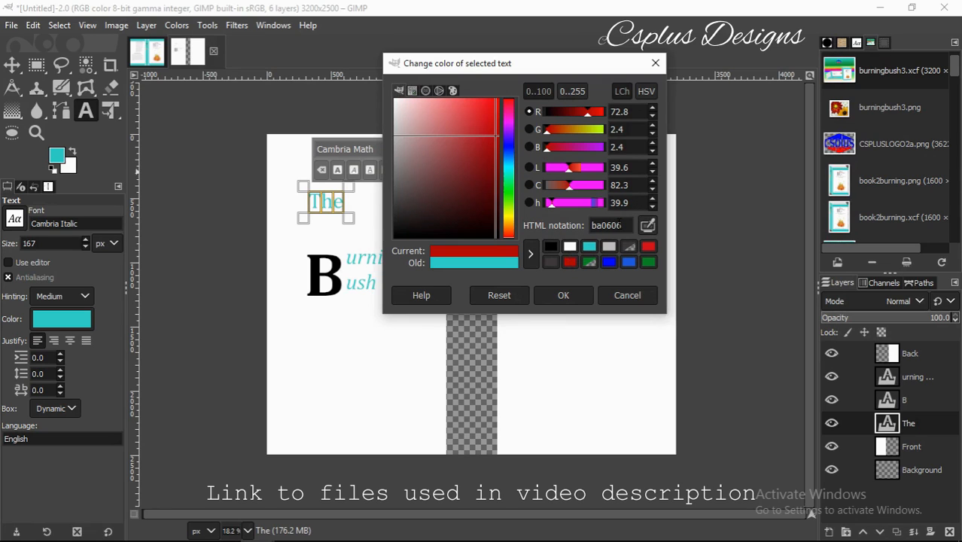
left_click(557, 295)
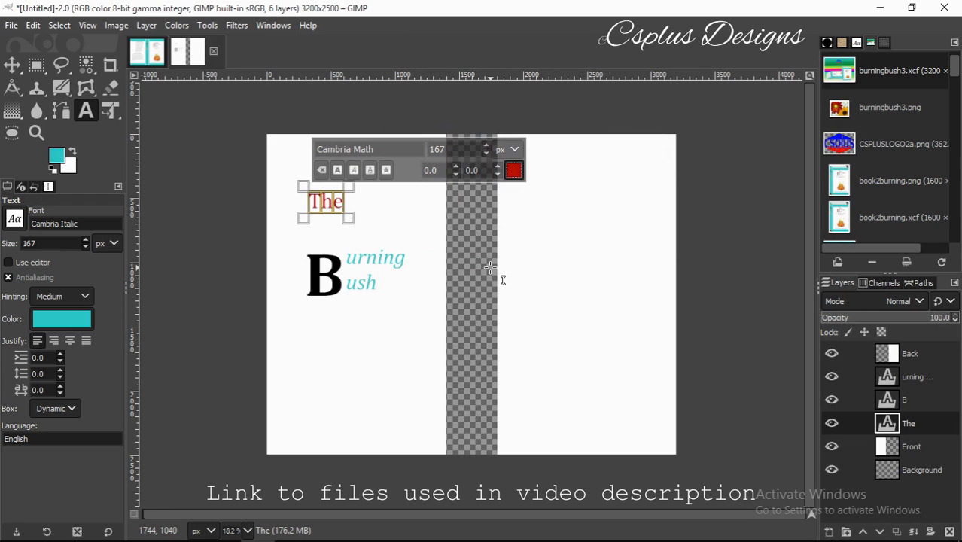
left_click(383, 259)
left_click_drag(403, 260, 344, 244)
Colour the 'urning ush' text black.
left_click(381, 283)
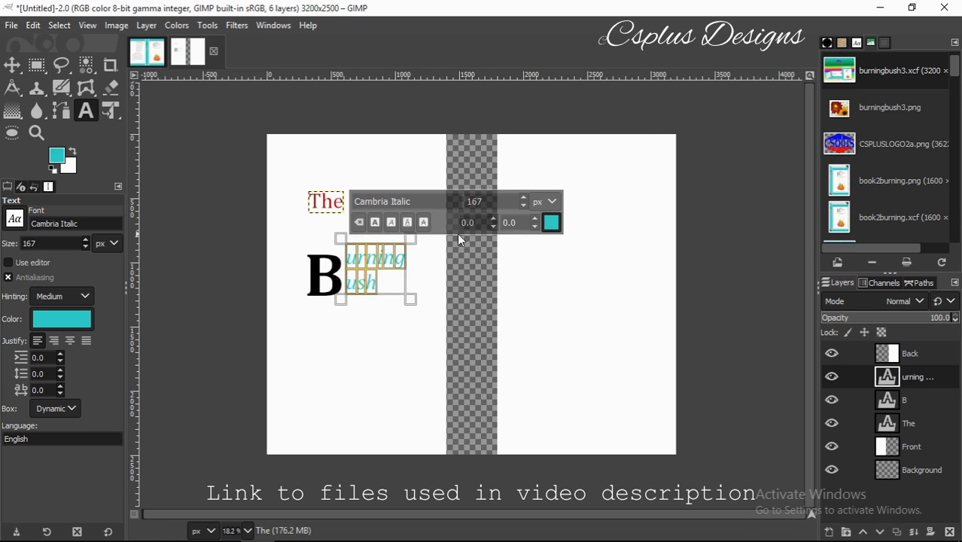
left_click(551, 222)
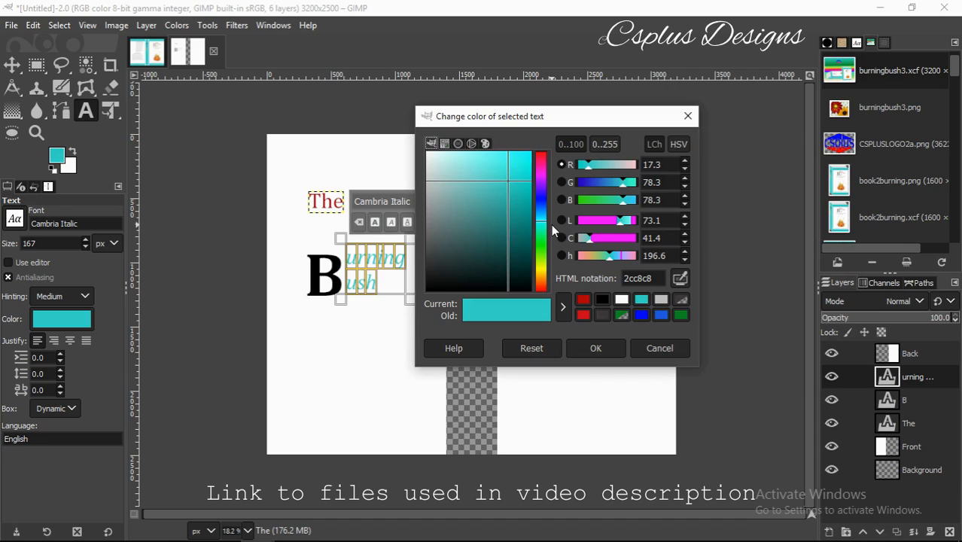
left_click(603, 298)
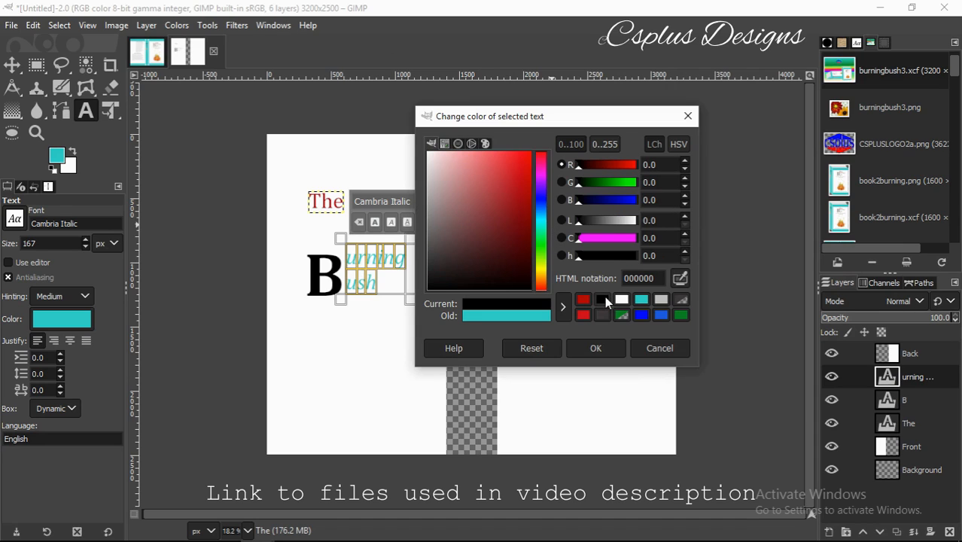
left_click(604, 342)
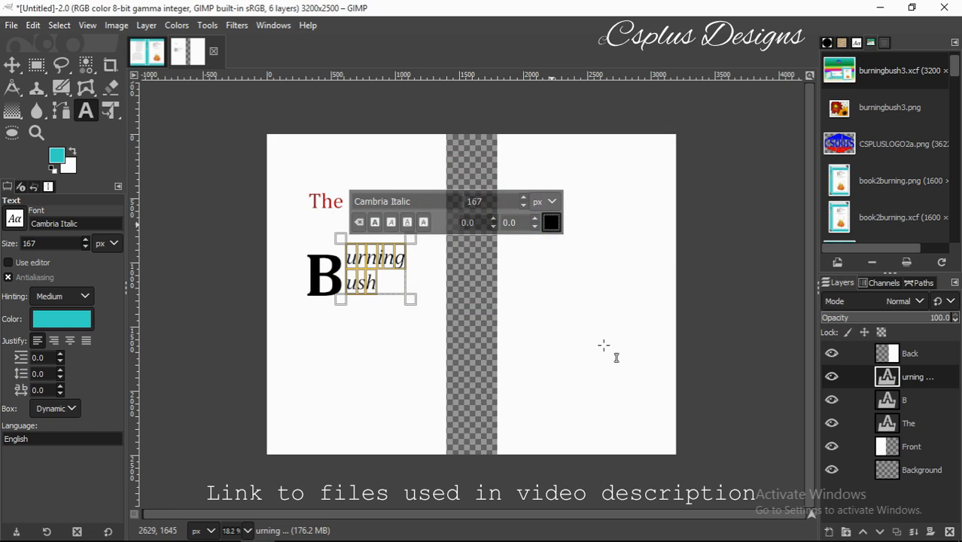
Set the big letter B to 520 px.
left_click(336, 276)
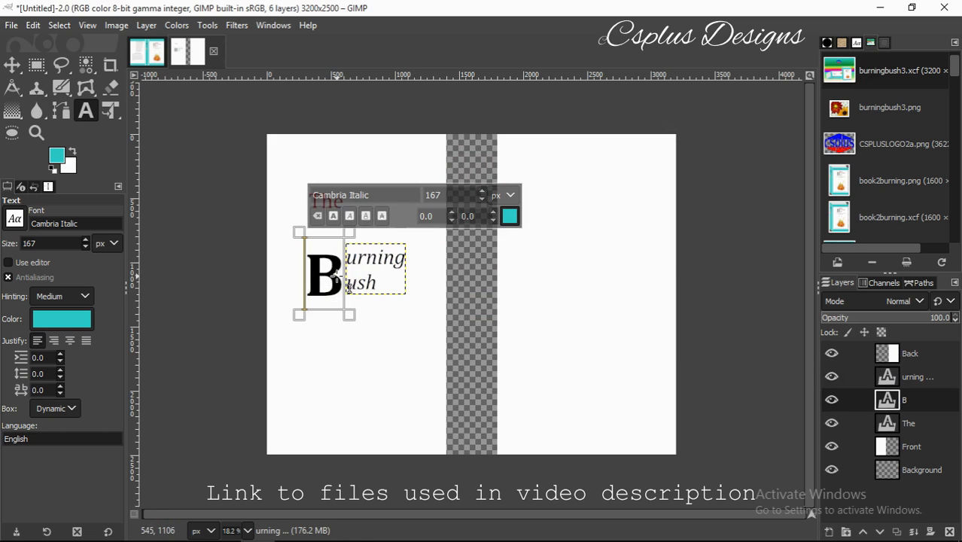
left_click_drag(338, 277, 297, 281)
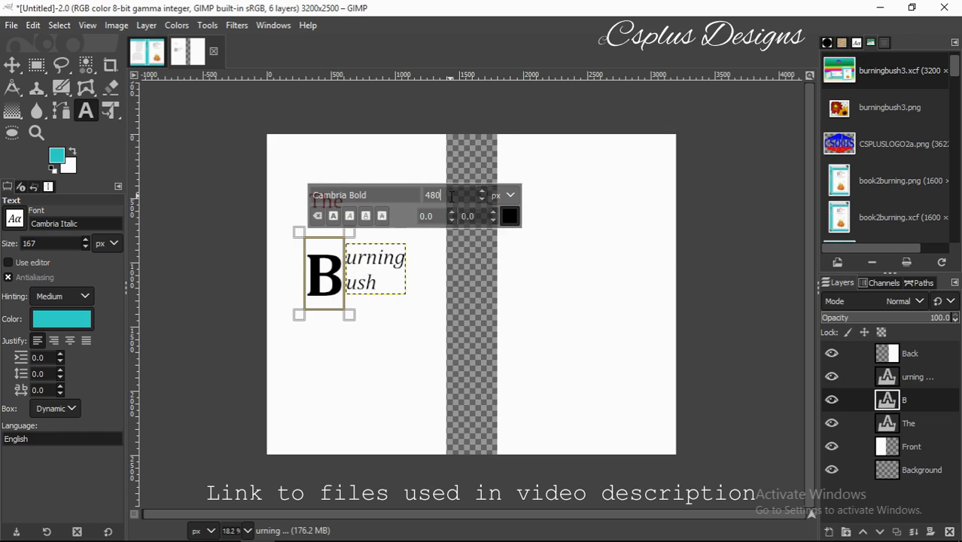
key("BackSpace")
type("520")
key("Return")
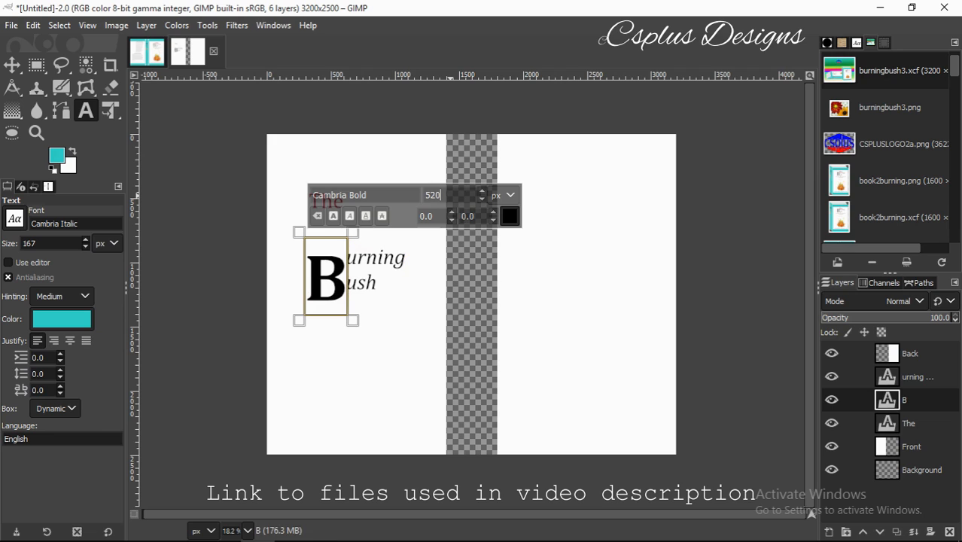
Make 'The' 200 px and bold, then select the B layer.
left_click(399, 274)
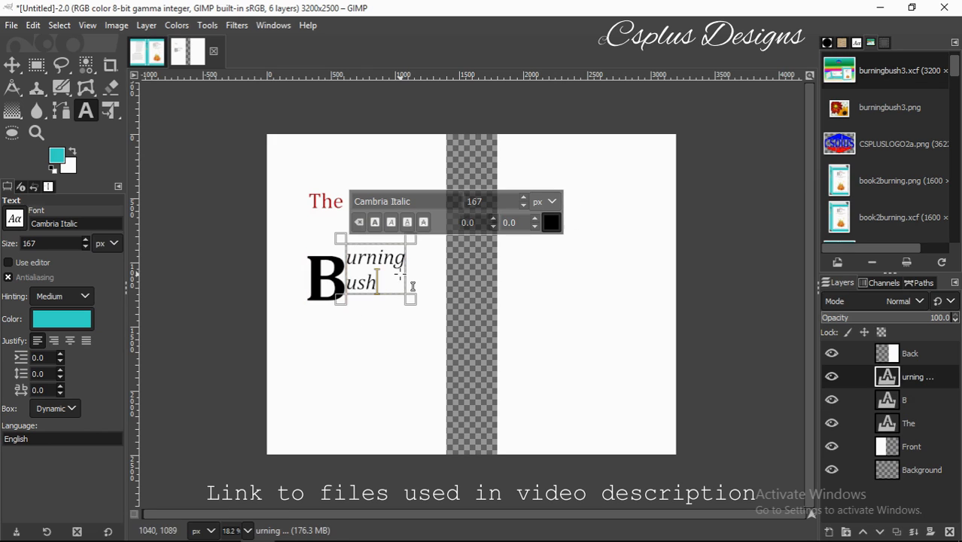
left_click(334, 204)
left_click_drag(344, 205, 307, 207)
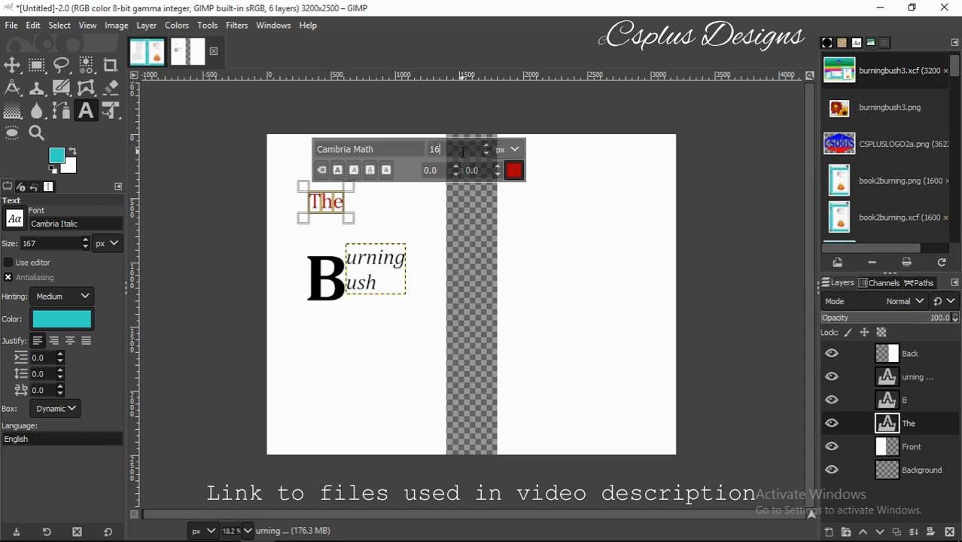
type("200")
key("Return")
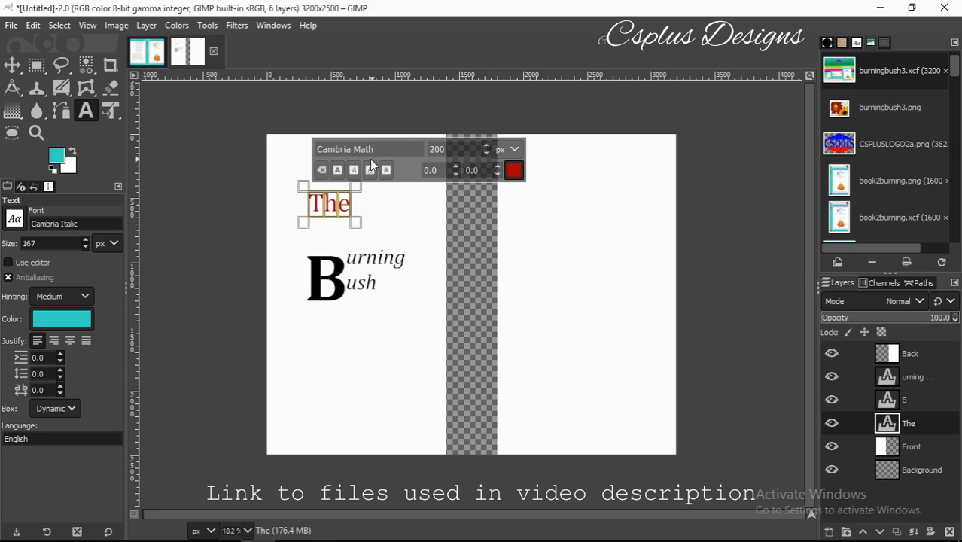
left_click(340, 172)
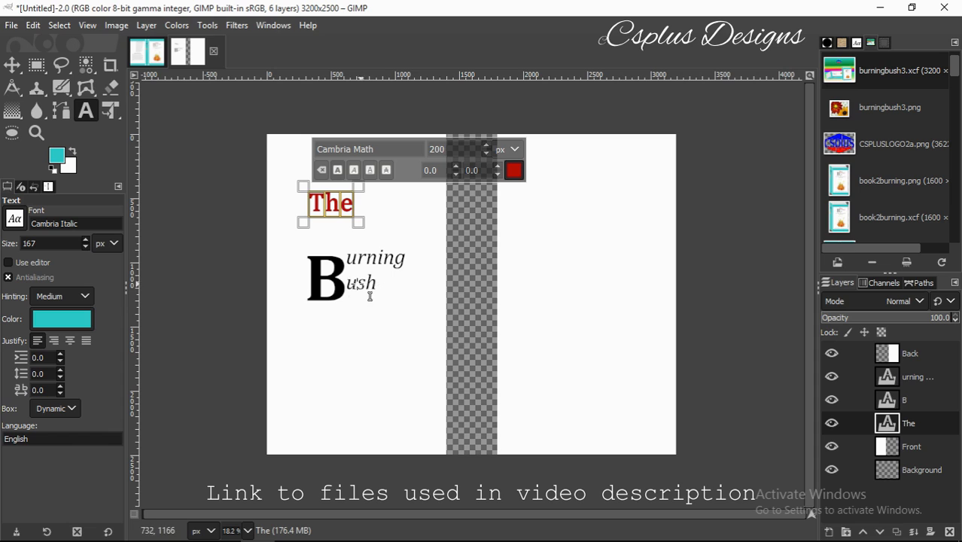
left_click(405, 236)
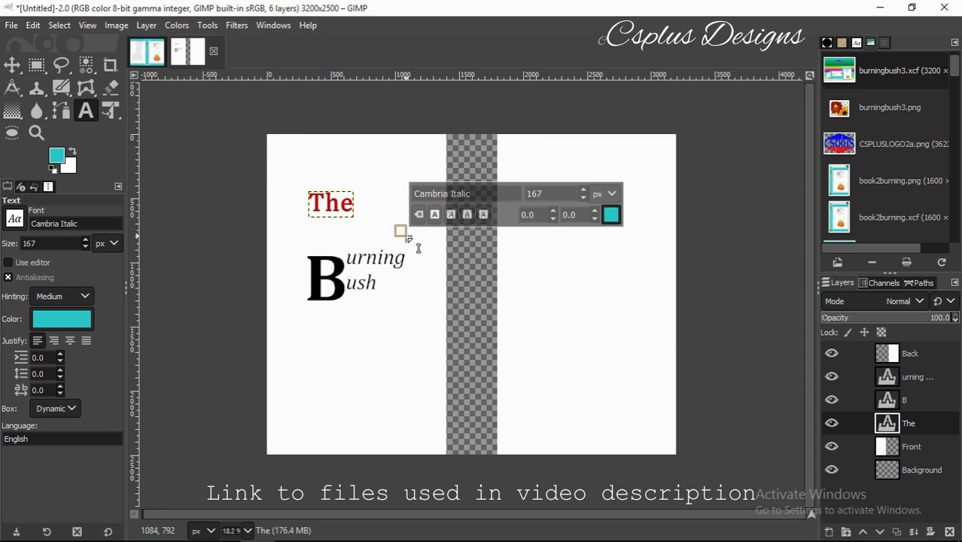
left_click(337, 264)
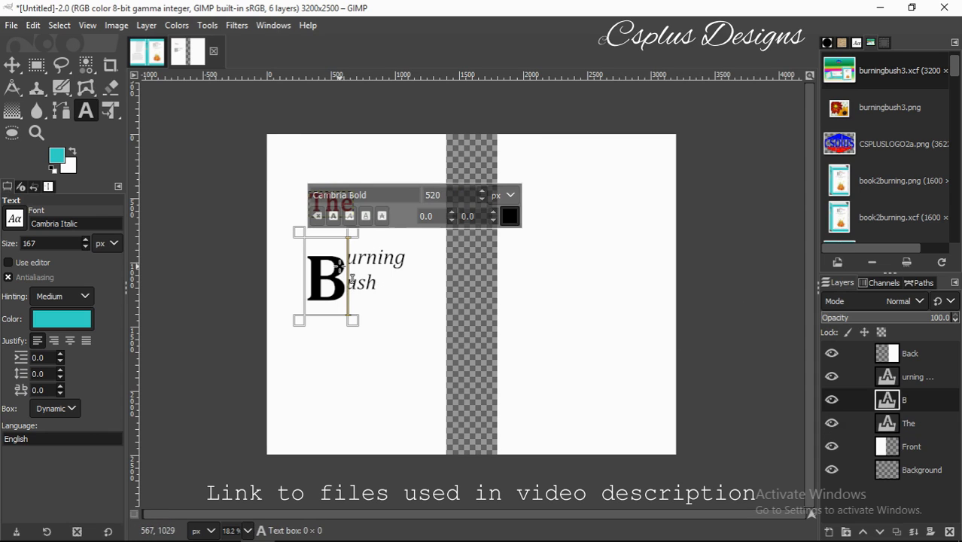
left_click(21, 67)
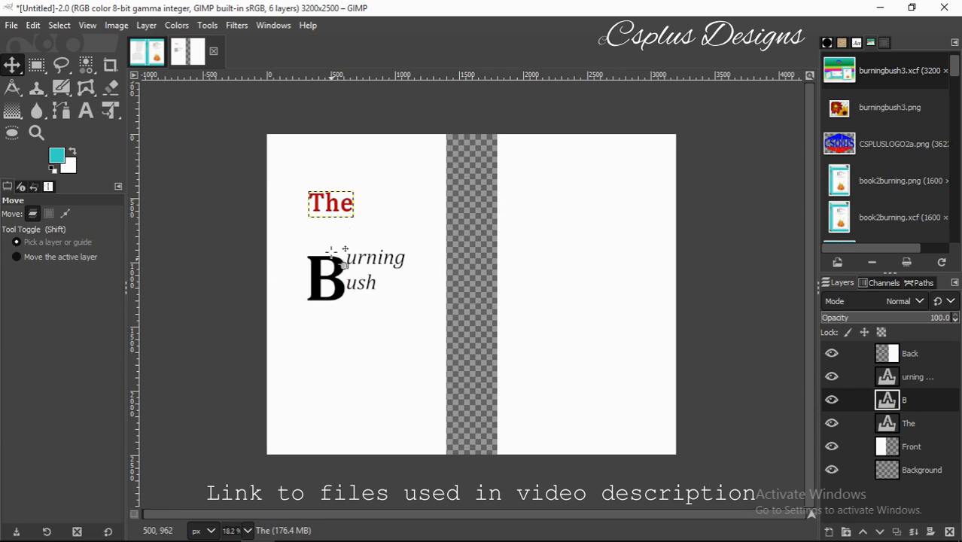
Add a horizontal guide near the top of the front page.
left_click_drag(343, 196, 362, 194)
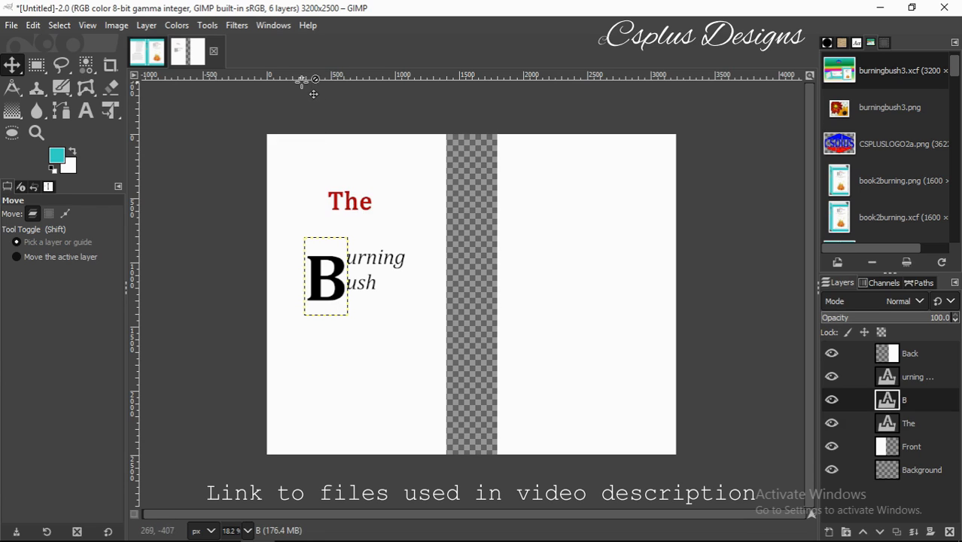
left_click_drag(304, 76, 330, 173)
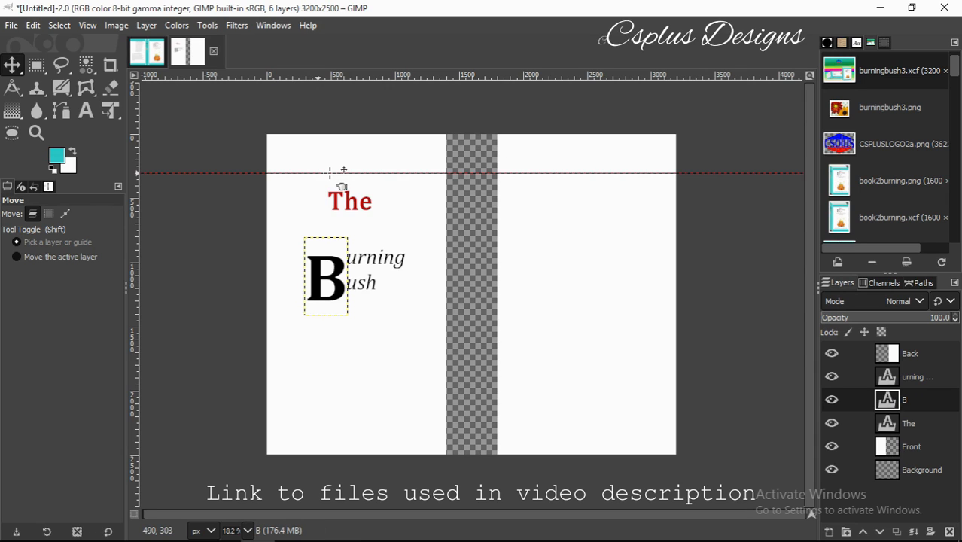
left_click(347, 203)
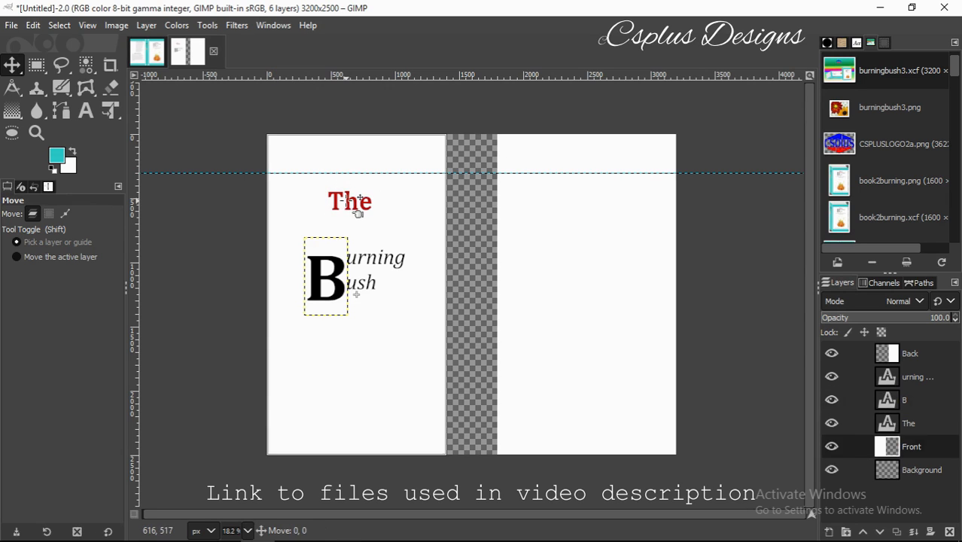
Move 'The', the big B and 'urning ush' up under the guide.
left_click(350, 201)
left_click_drag(362, 213, 364, 197)
left_click_drag(327, 260, 312, 228)
left_click_drag(372, 272, 355, 228)
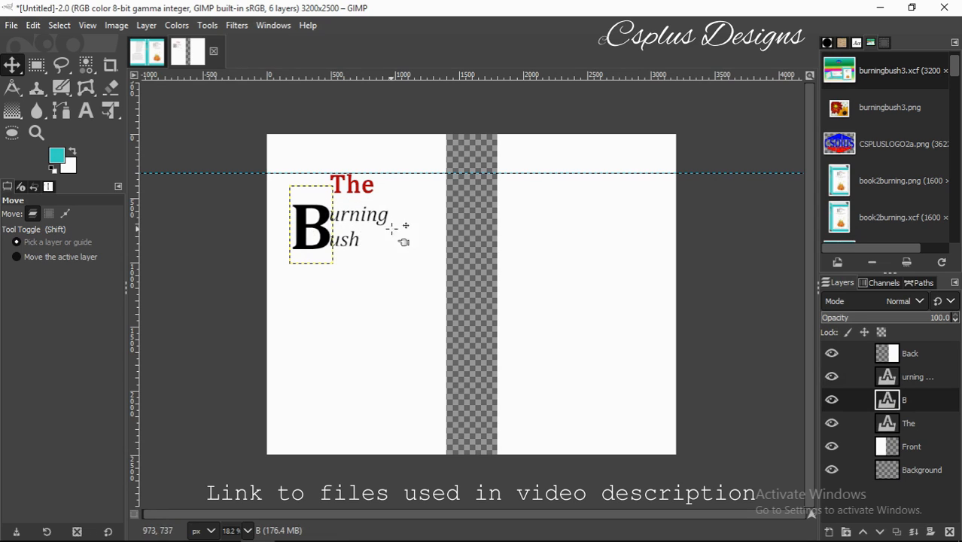
left_click(362, 197)
left_click_drag(362, 197, 359, 210)
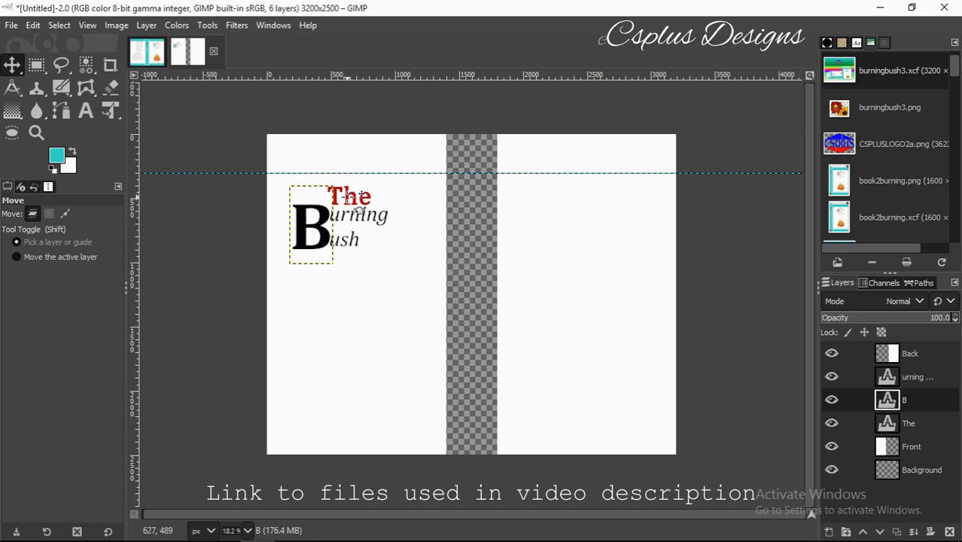
left_click(356, 227)
left_click_drag(356, 227, 372, 197)
left_click(321, 216)
Fine-tune the title so the B lines up with 'urning' and 'ush'.
left_click(359, 197)
left_click(149, 57)
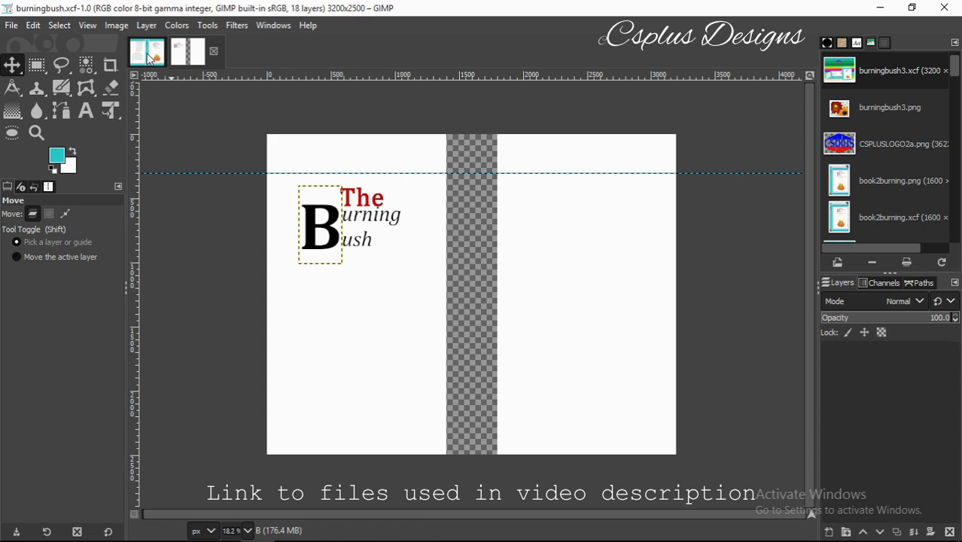
left_click(204, 53)
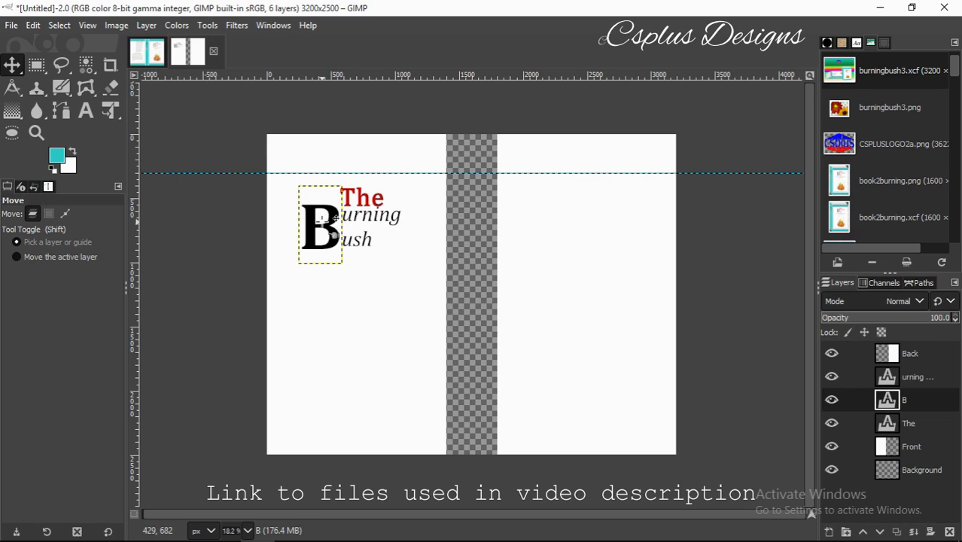
left_click(370, 213)
left_click(382, 229)
left_click_drag(371, 216, 386, 199)
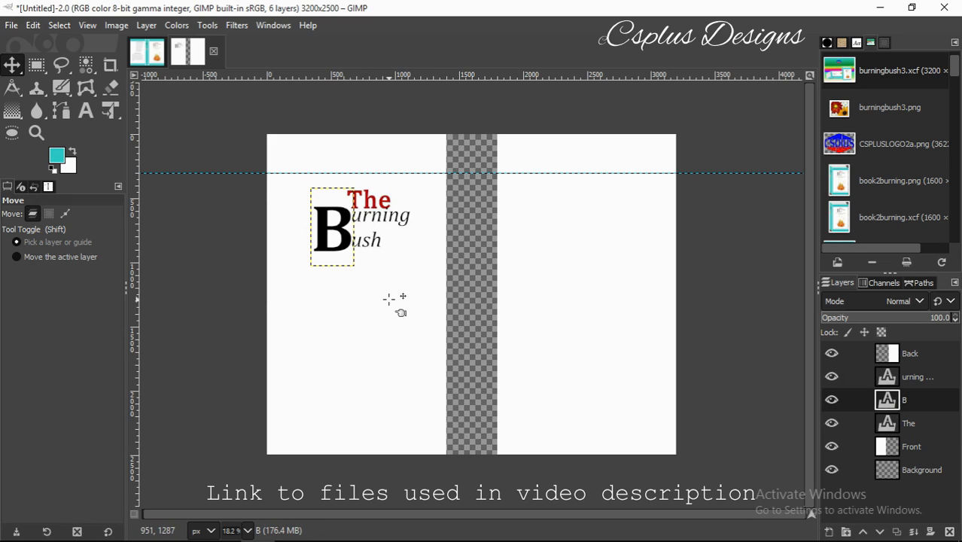
Paste the flame artwork as a layer below the title.
left_click(11, 26)
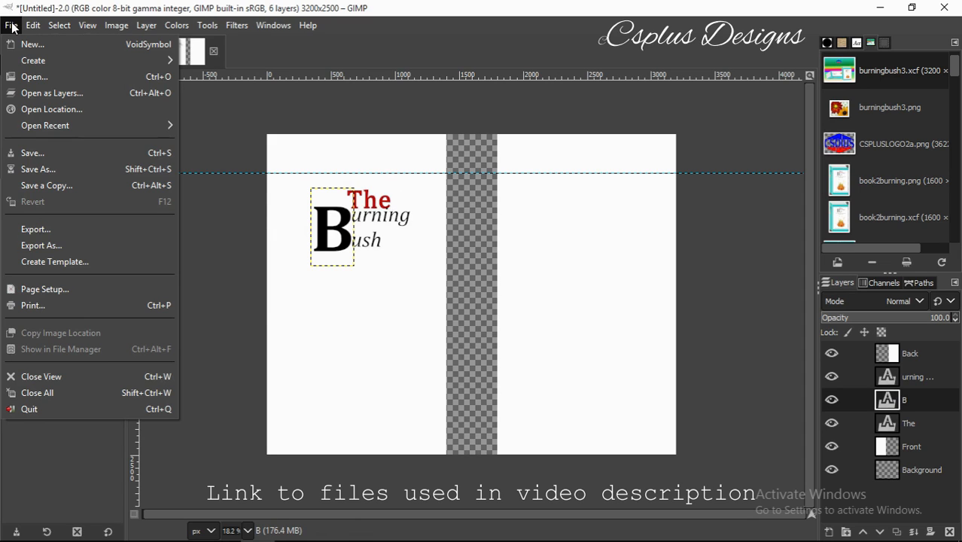
left_click_drag(479, 336, 372, 364)
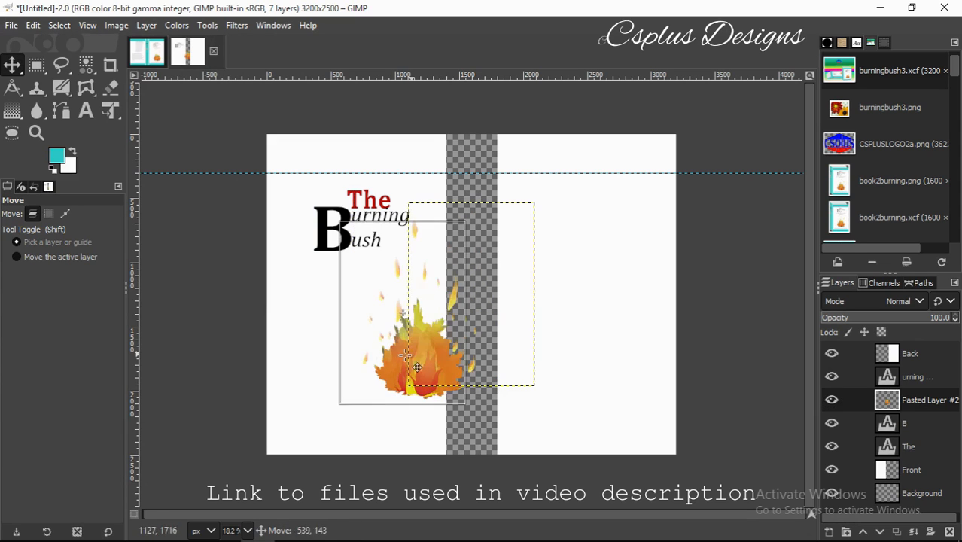
left_click_drag(372, 372, 372, 372)
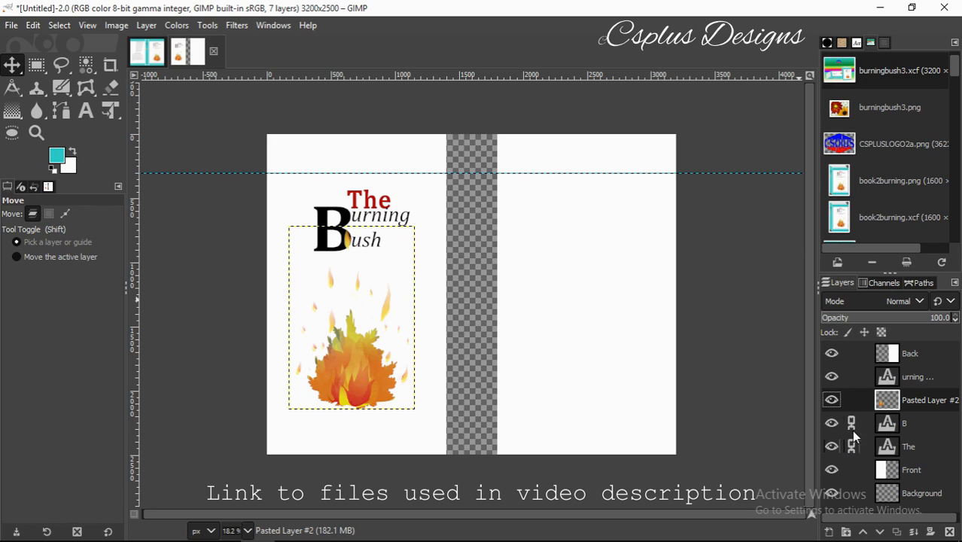
Link the three title layers, raise them together, and nudge the flame into place.
left_click(852, 374)
left_click_drag(887, 376, 890, 418)
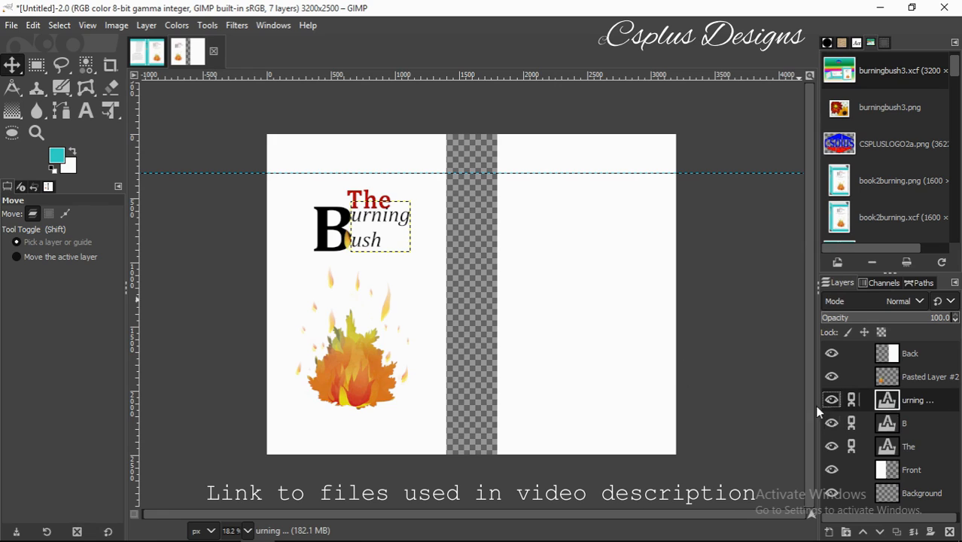
left_click(335, 233)
left_click_drag(324, 221, 324, 207)
left_click(357, 376)
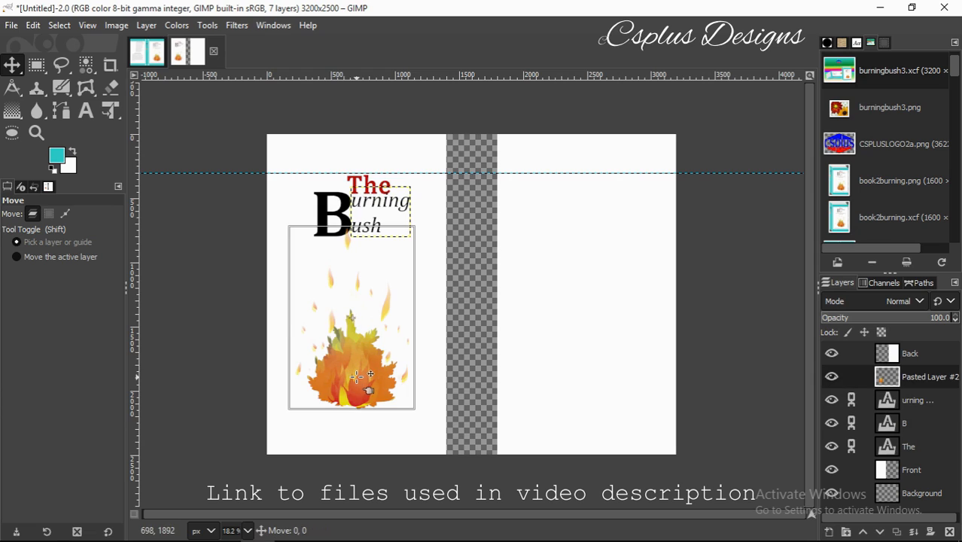
left_click_drag(358, 376, 363, 386)
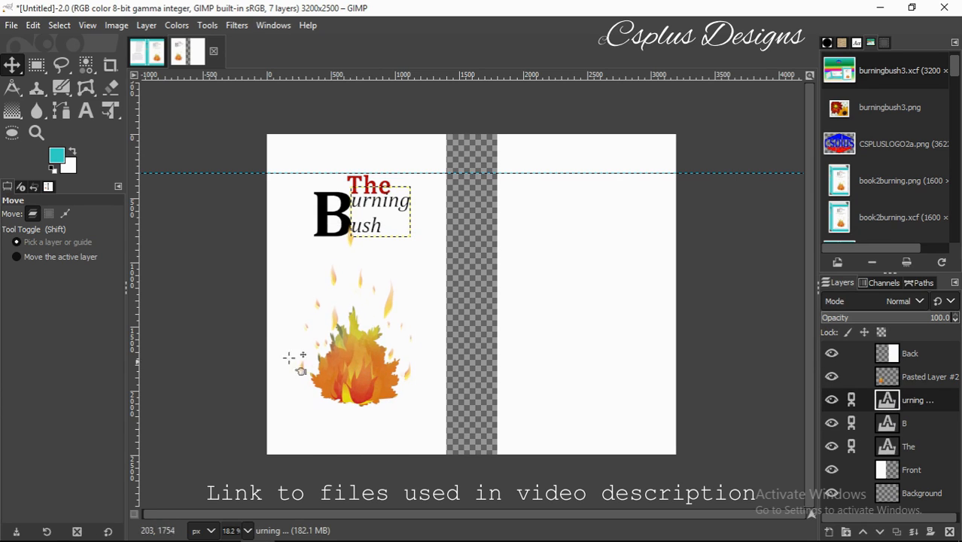
Add a text box at the bottom left of the front page with the author's name.
key("t")
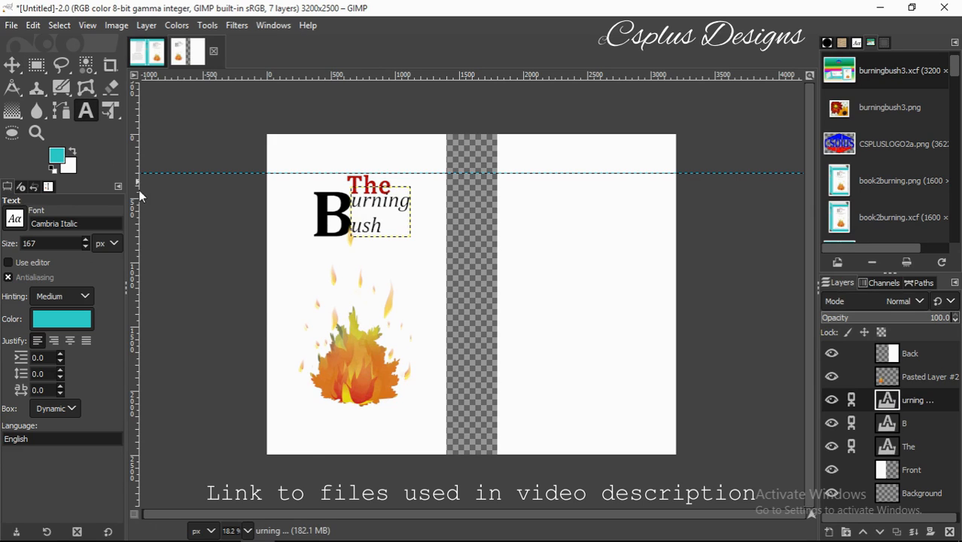
left_click(287, 431)
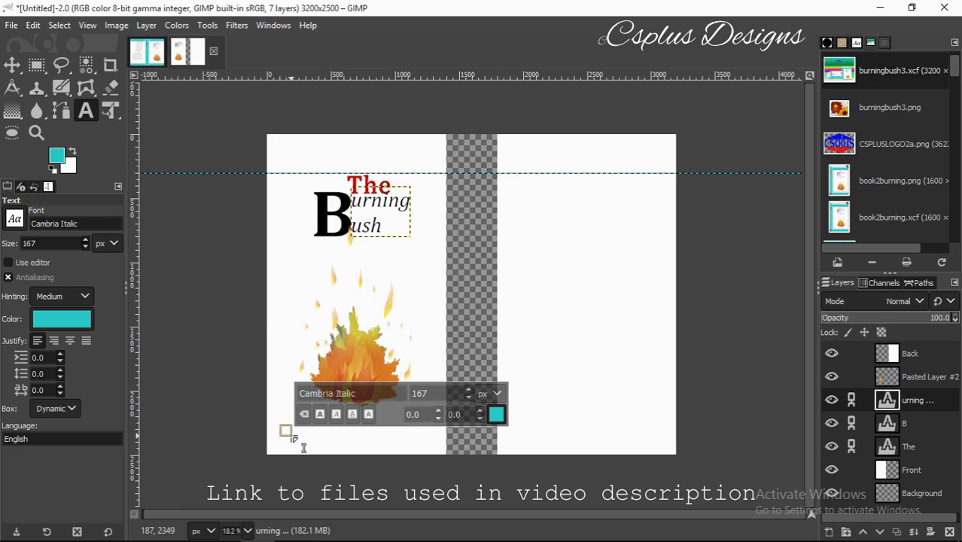
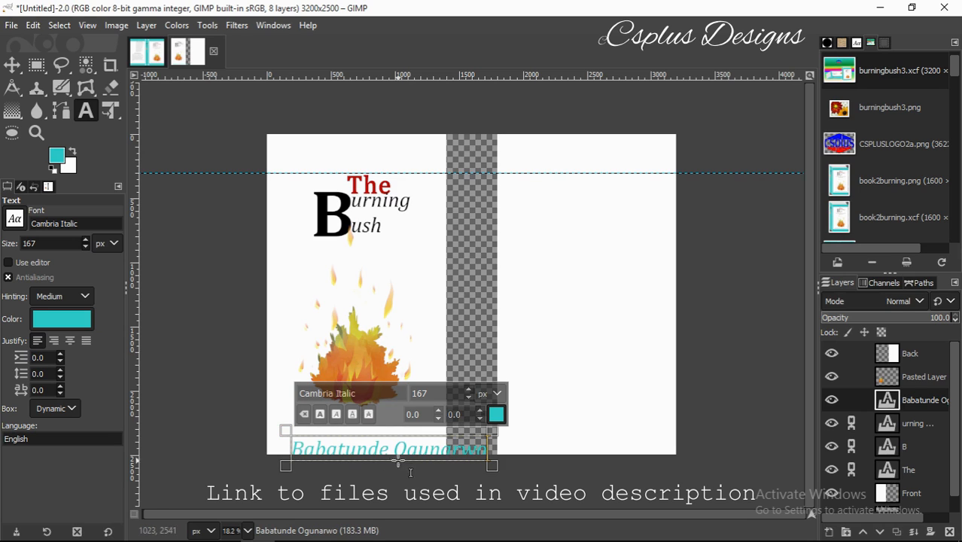
Make the author name black Cambria Math at size 100.
left_click_drag(290, 449, 505, 472)
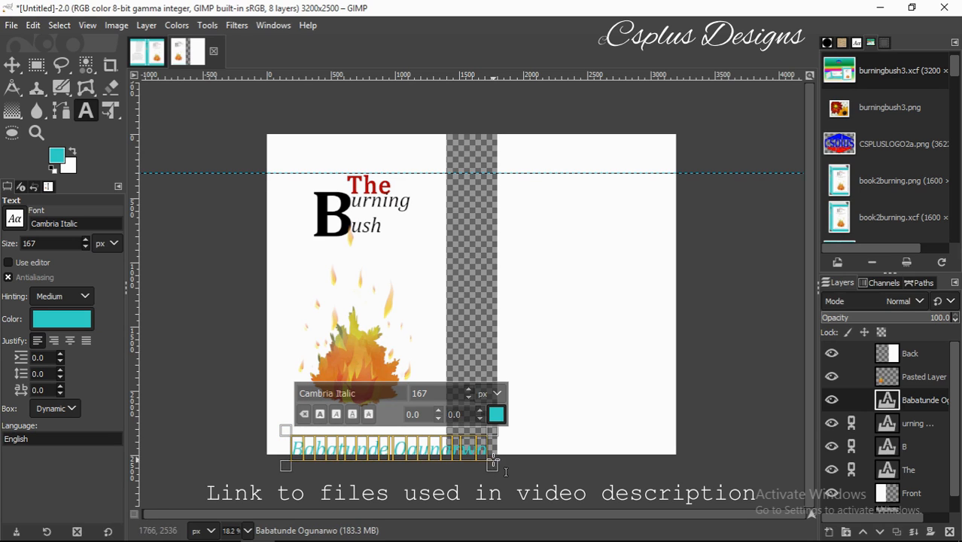
left_click(496, 414)
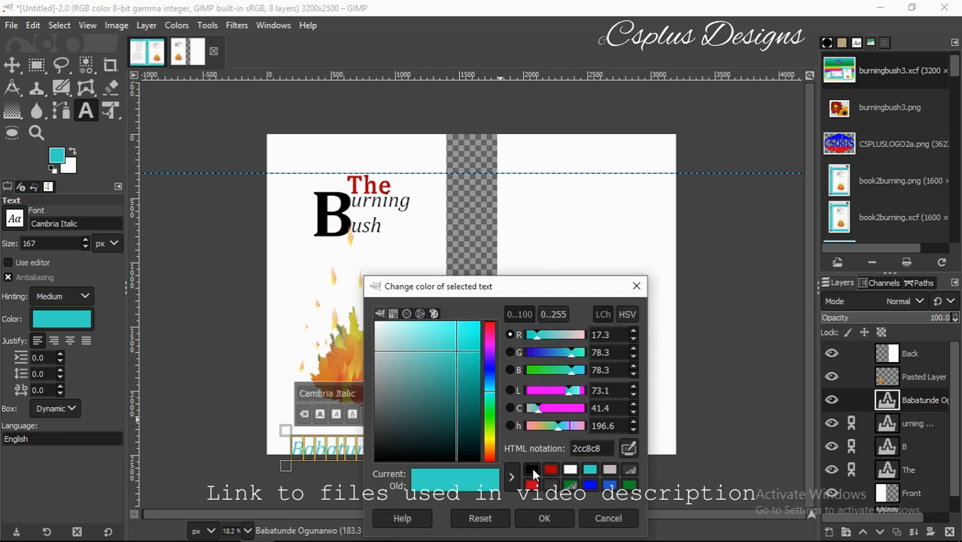
left_click(531, 469)
left_click(543, 516)
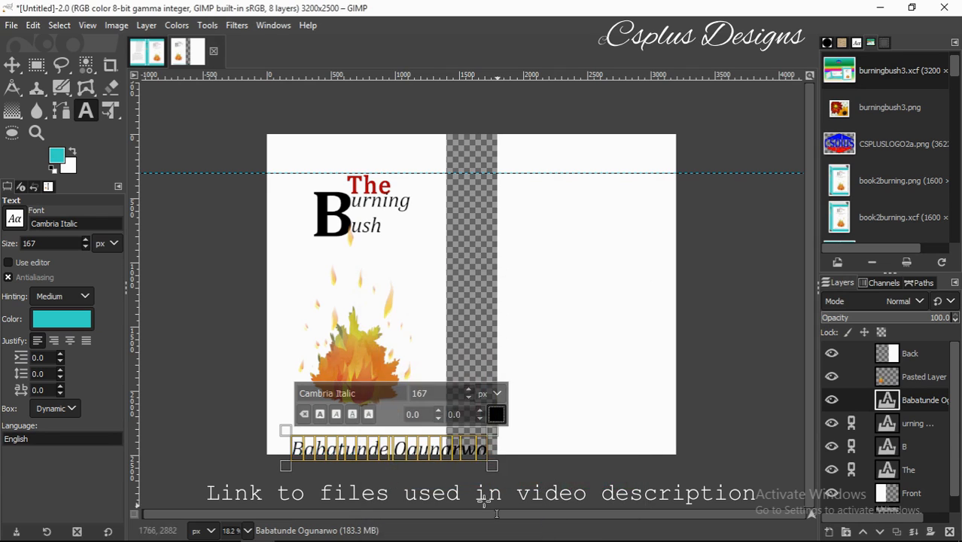
left_click(372, 397)
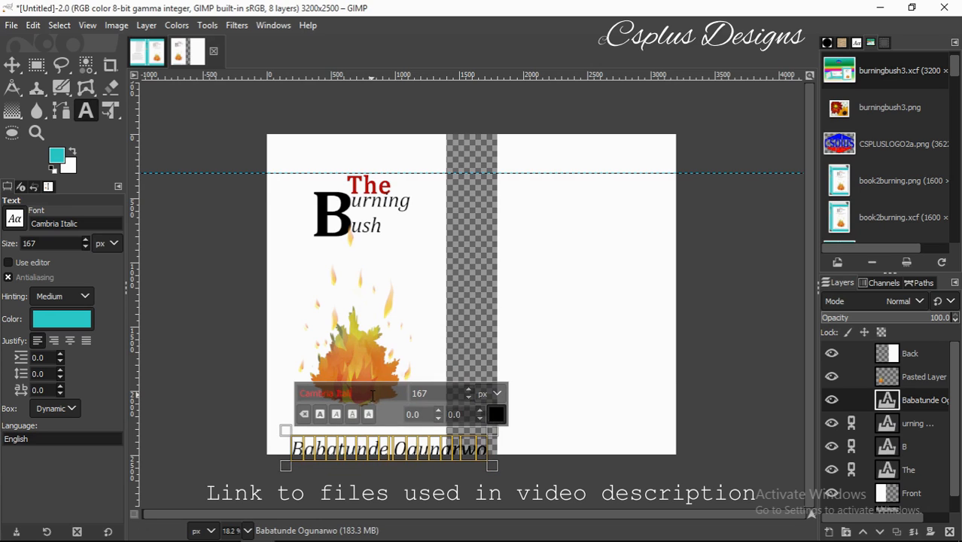
type("Cambria")
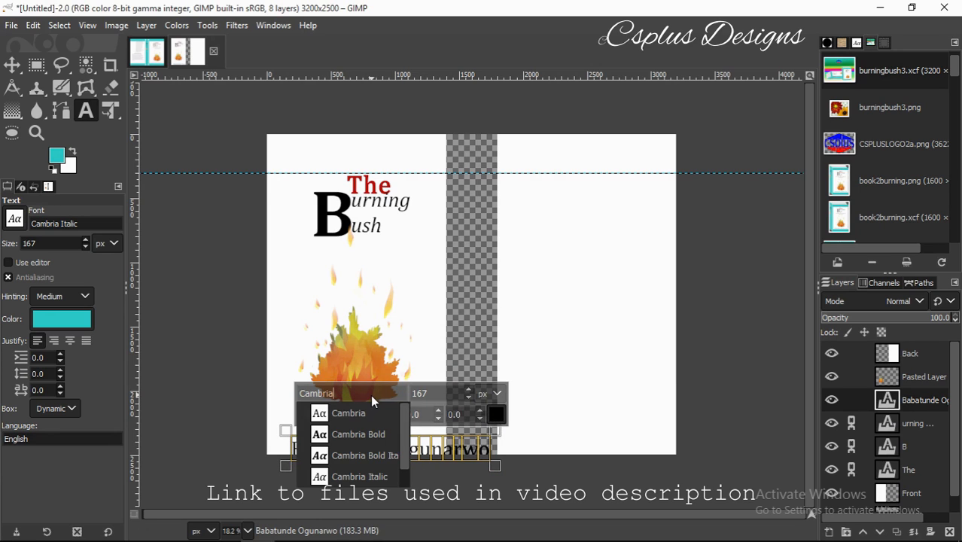
scroll(402, 480, "down", 1)
left_click(382, 477)
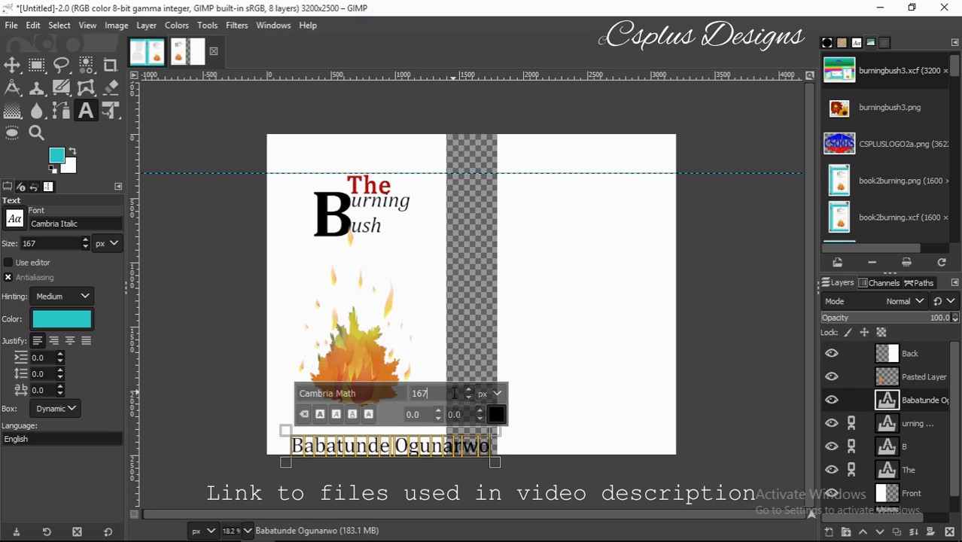
key("Return")
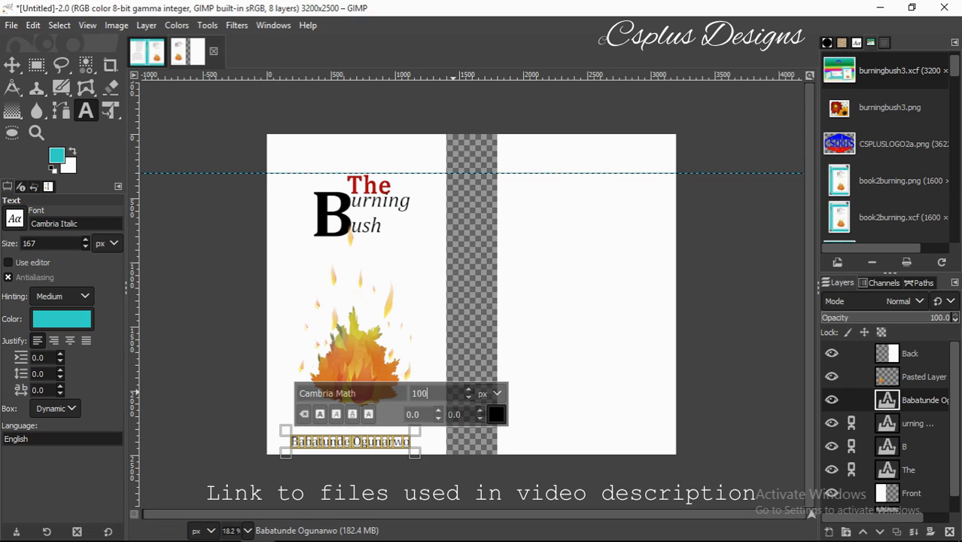
Set the author name's letter spacing to 7.0.
left_click(9, 262)
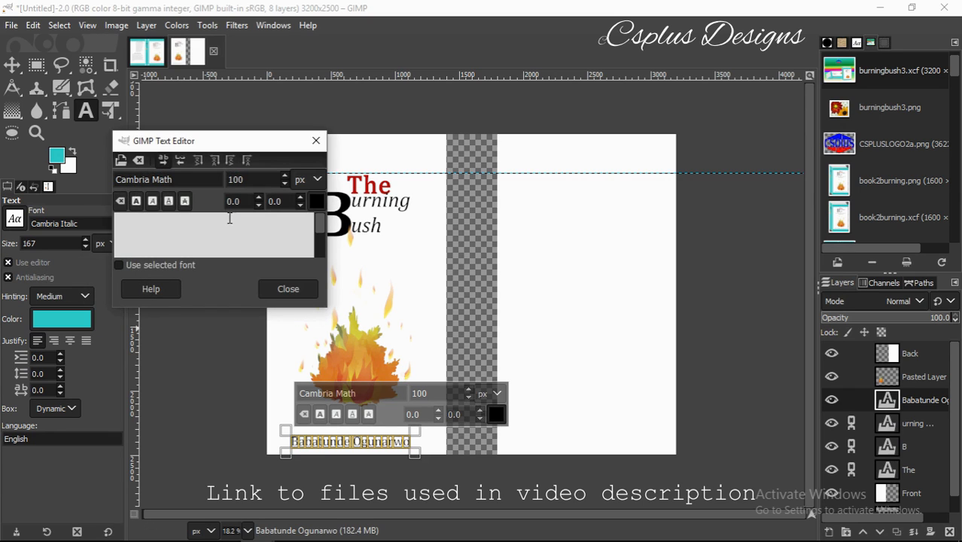
left_click(298, 198)
left_click(298, 199)
left_click(298, 199)
left_click(298, 199)
left_click(298, 199)
left_click(298, 199)
left_click(298, 199)
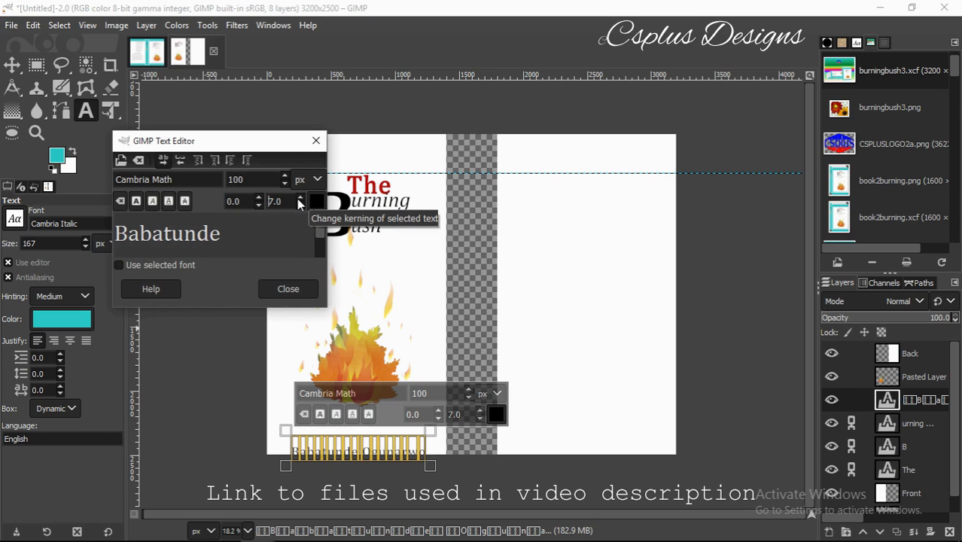
left_click(298, 199)
left_click(298, 199)
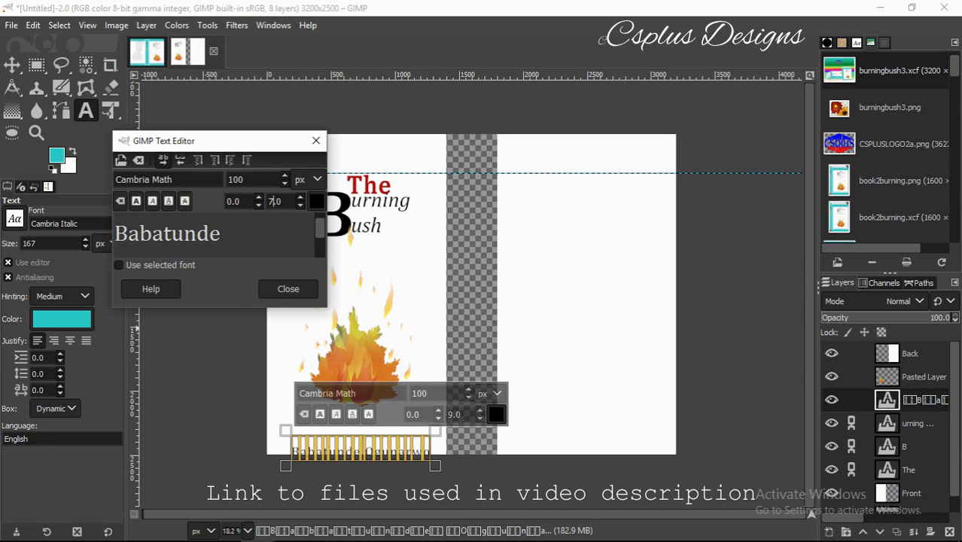
key("Return")
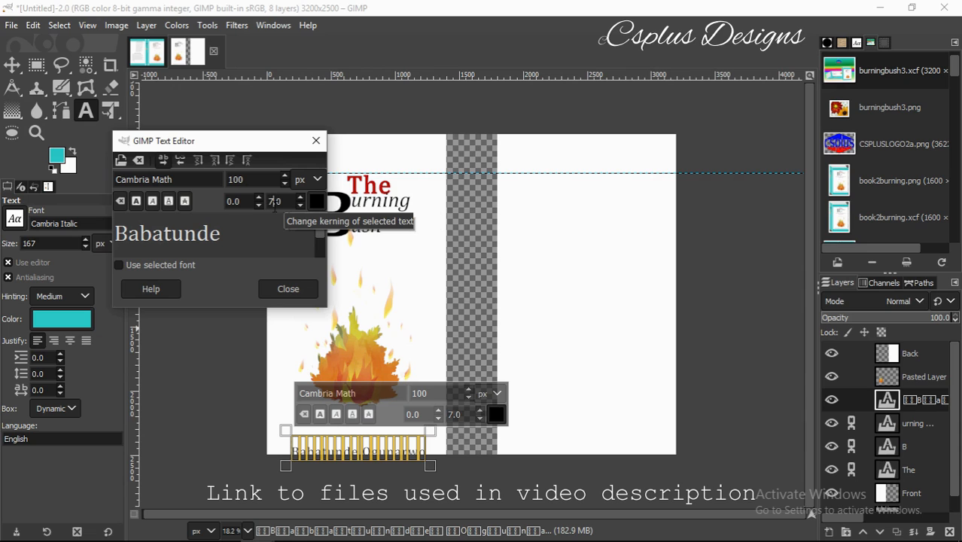
left_click(315, 140)
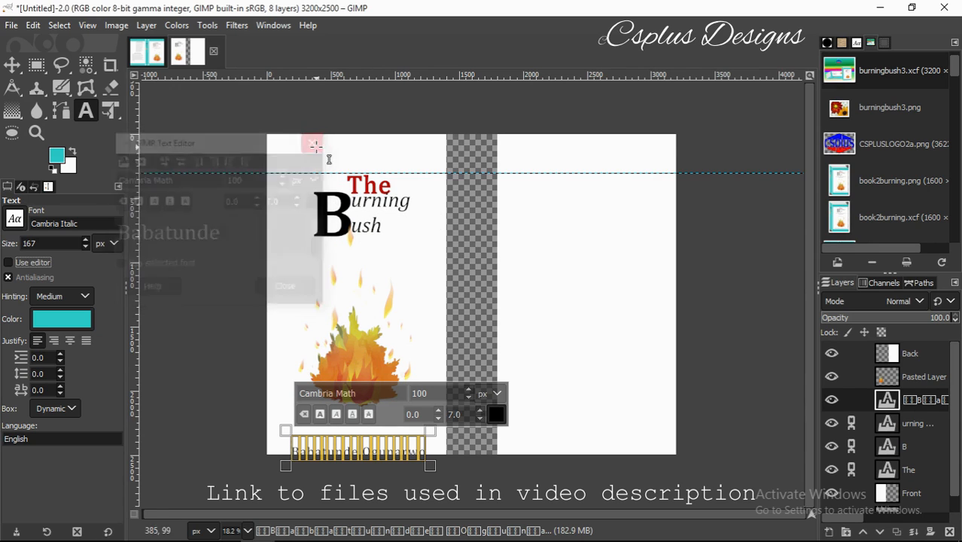
Move the author's name up just under the flame.
left_click(12, 65)
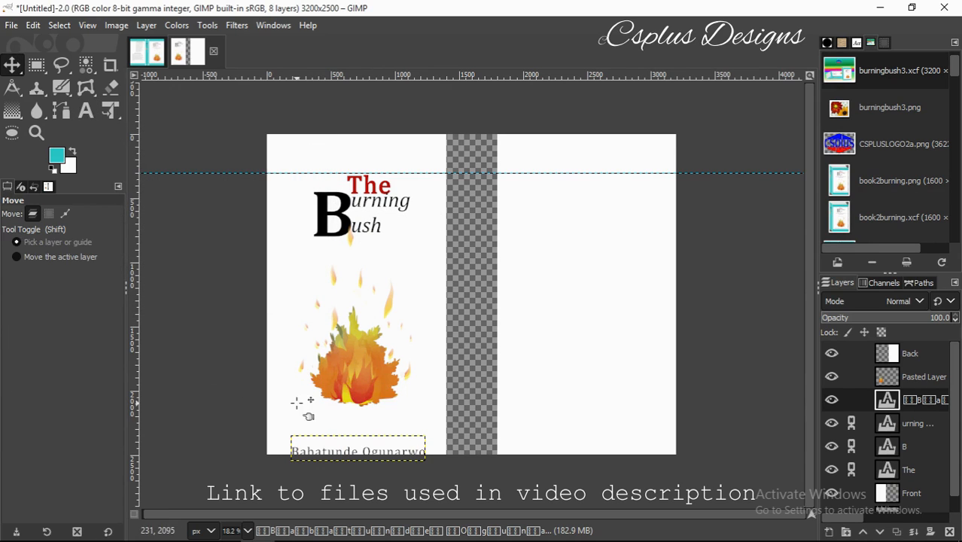
left_click_drag(361, 463, 361, 440)
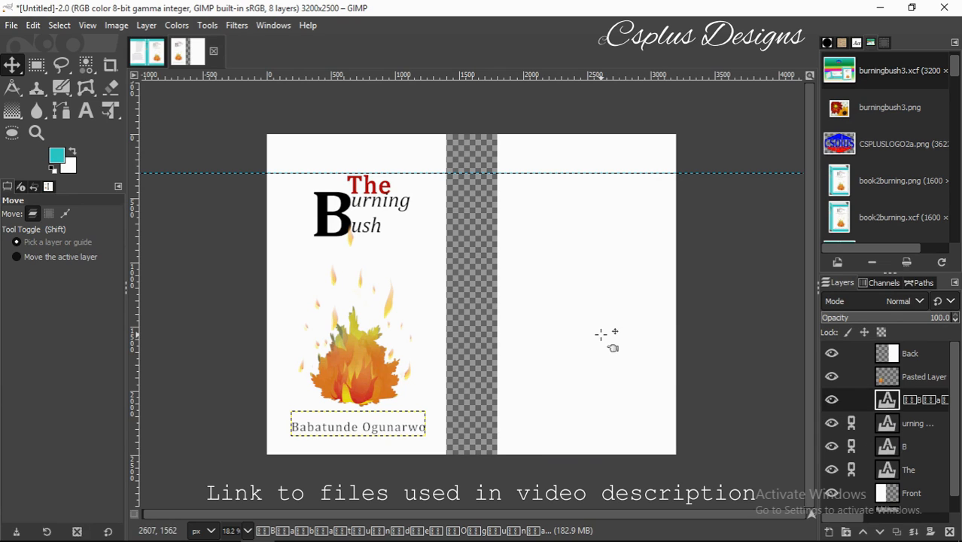
left_click(882, 356)
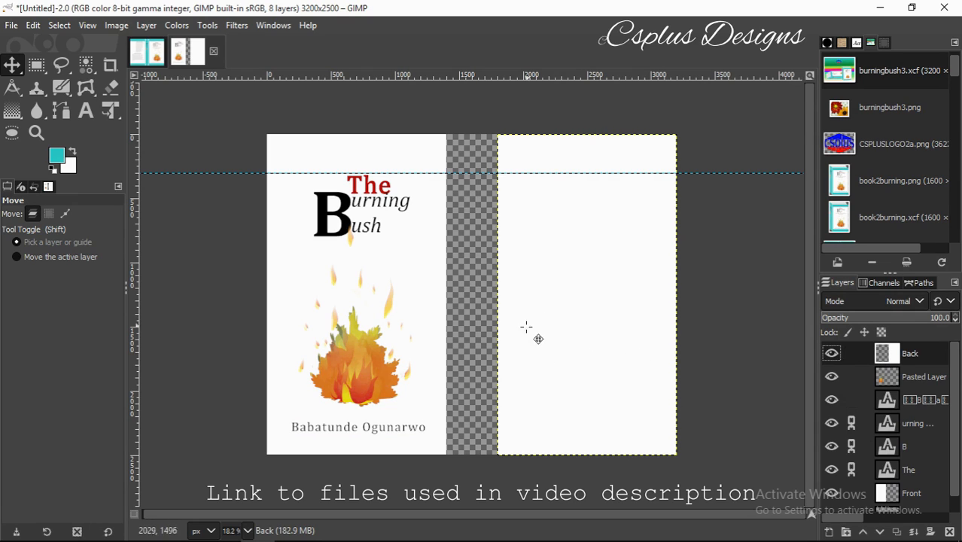
Add an 'About the Author' heading on the back cover.
left_click(86, 111)
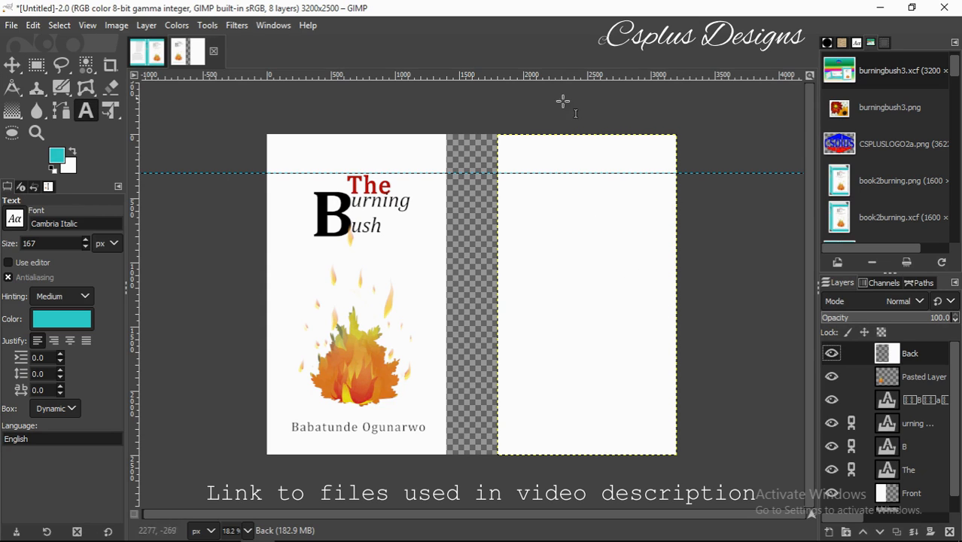
left_click(566, 168)
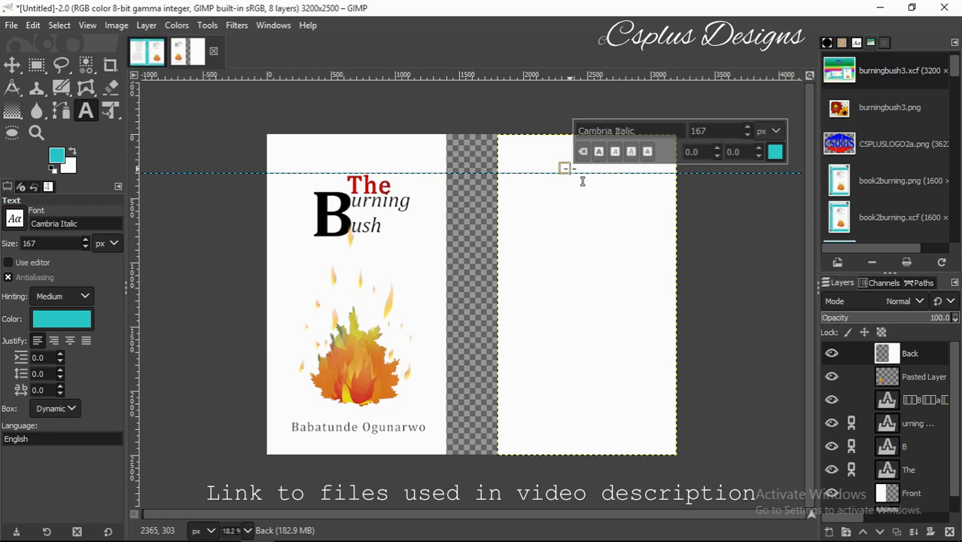
type("About the Author")
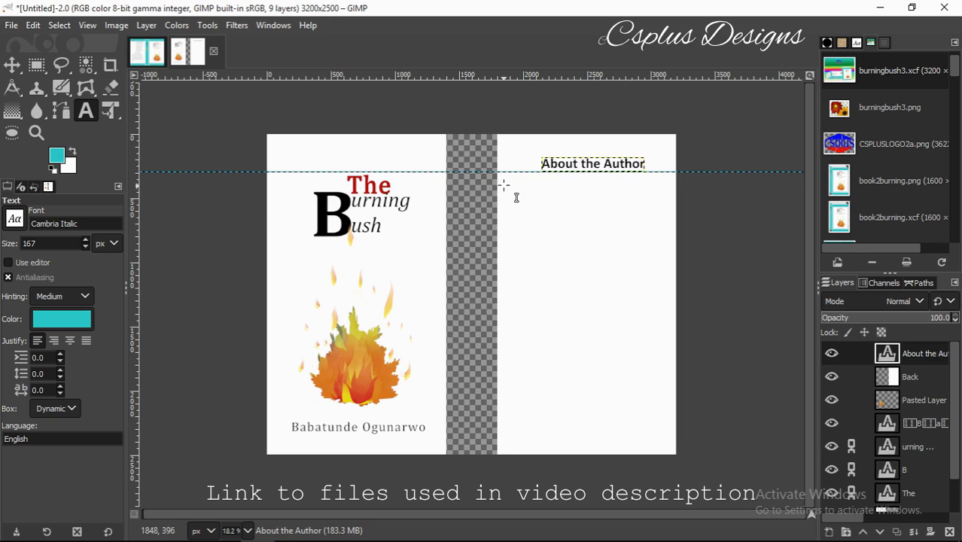
Add a Lorem ipsum paragraph box below it, lengthened to show all text.
left_click(502, 181)
left_click_drag(503, 180, 678, 307)
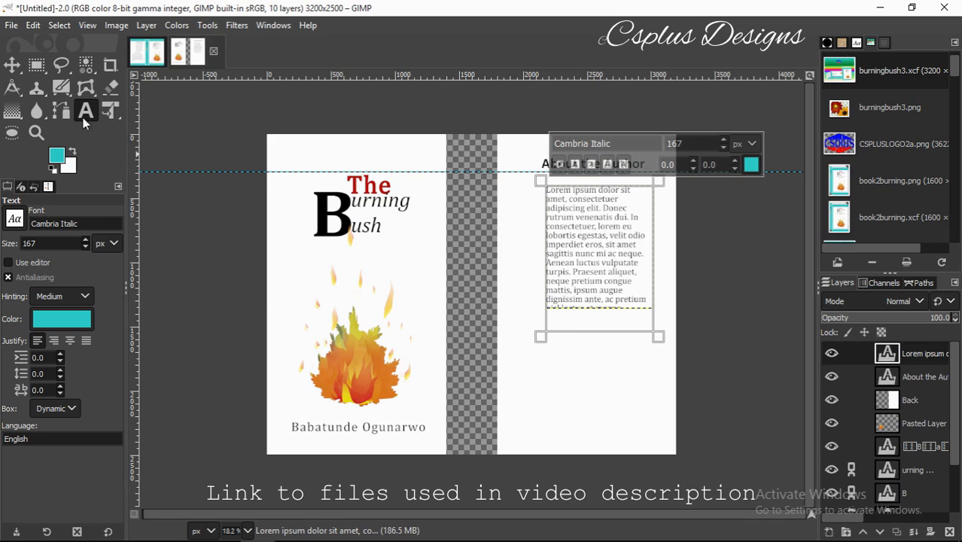
left_click(12, 65)
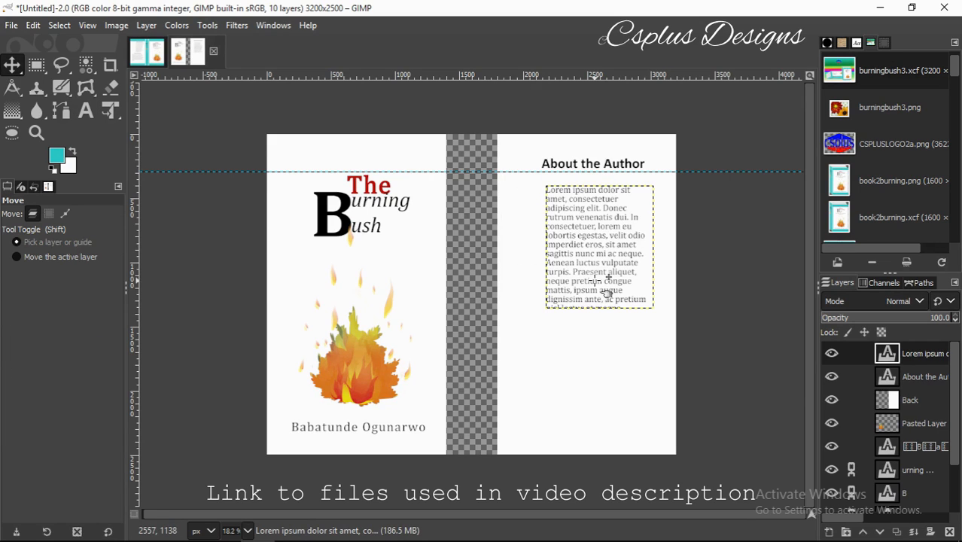
left_click(85, 111)
left_click(639, 253)
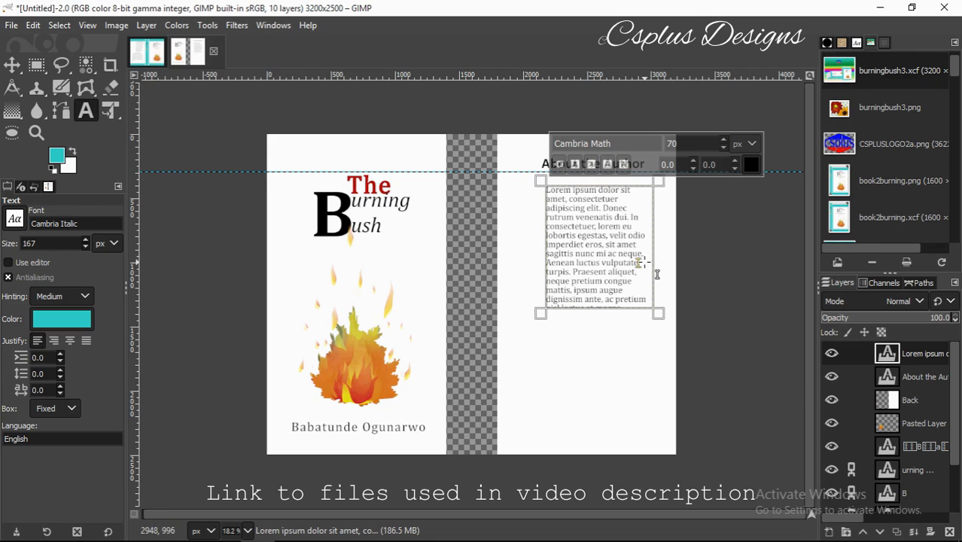
left_click_drag(625, 312, 636, 342)
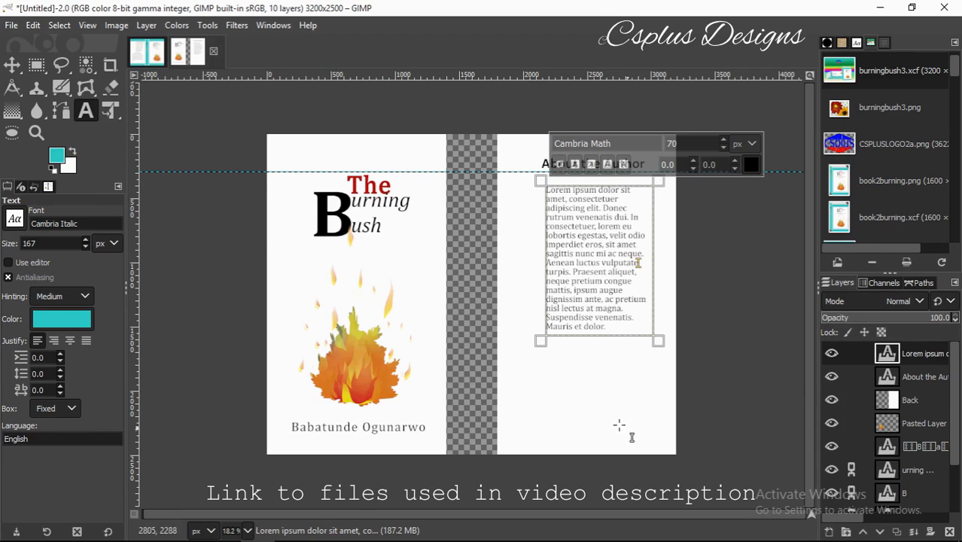
Add an 'About the book' heading below the author paragraph.
left_click(531, 364)
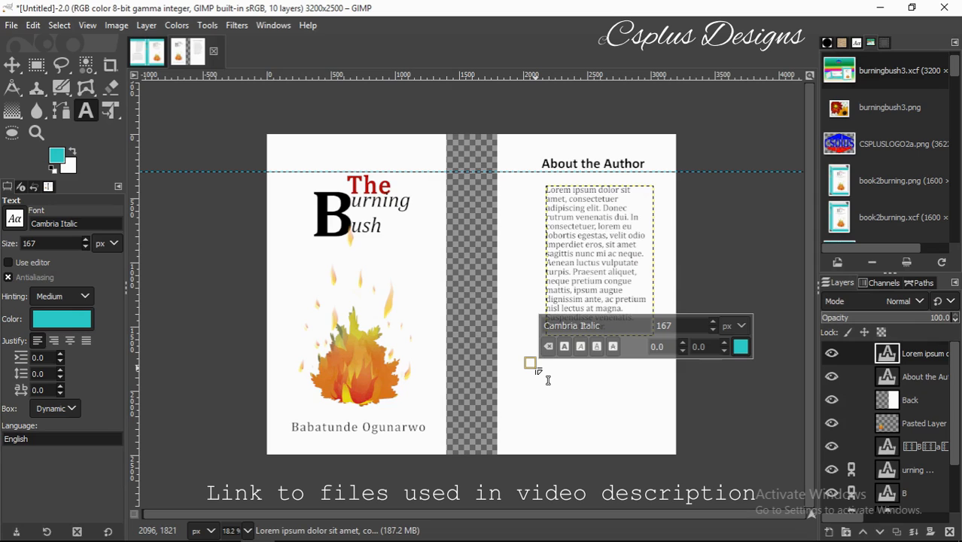
type("A")
left_click(17, 68)
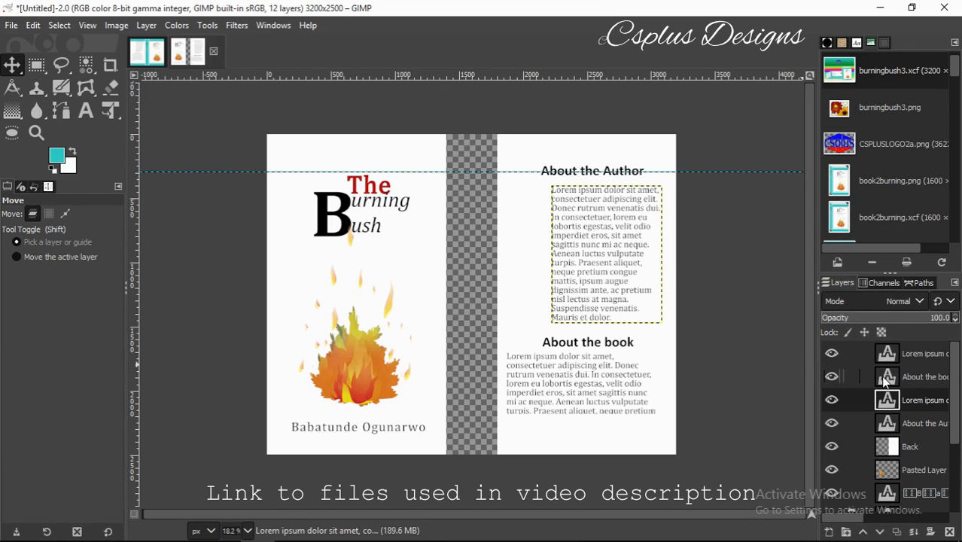
left_click(925, 358)
Add a 400 × 2500 px layer filled with the teal foreground at X offset 1400.
left_click(828, 532)
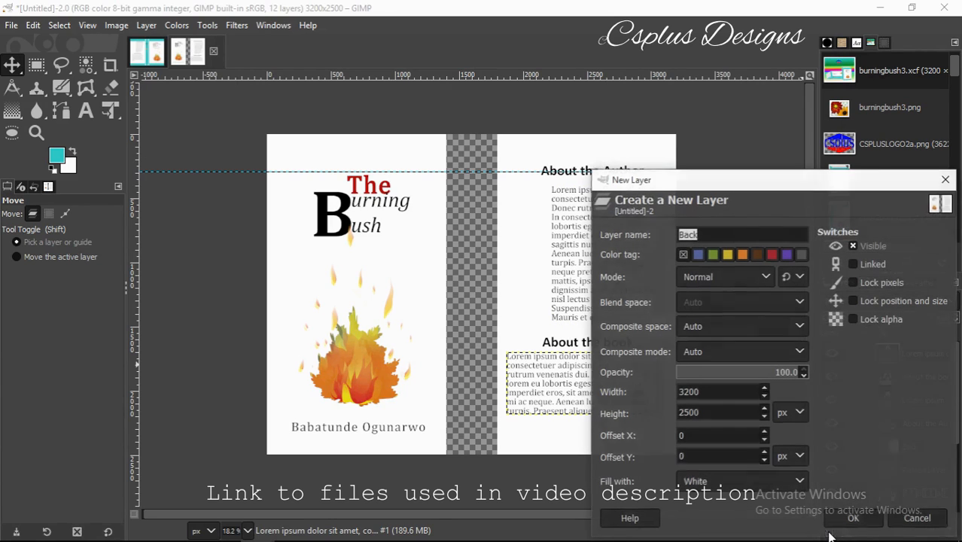
left_click(689, 391)
key("BackSpace")
key("BackSpace")
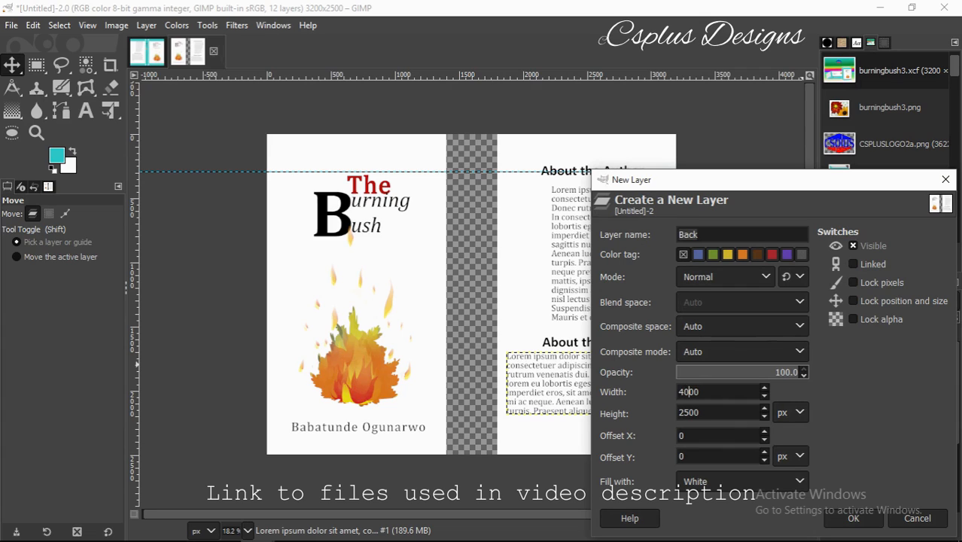
left_click(797, 481)
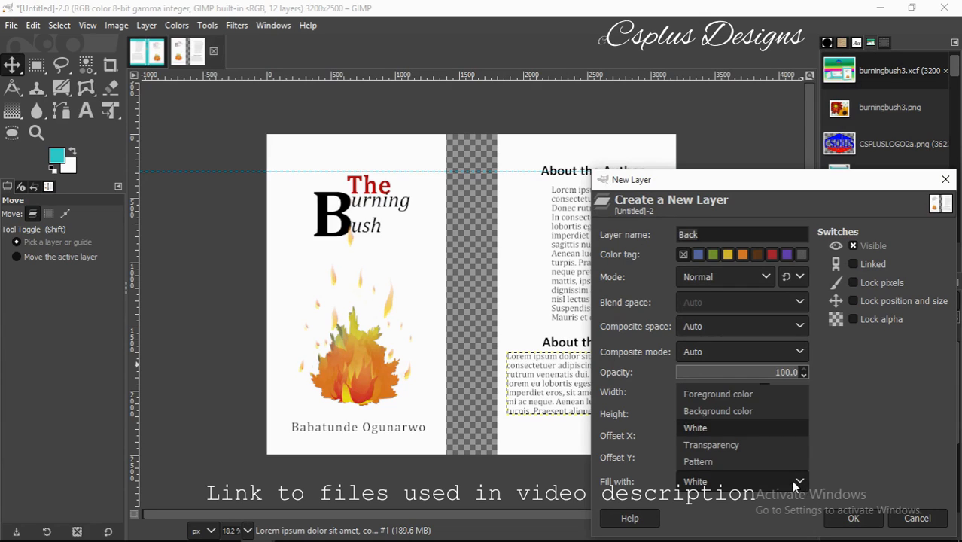
left_click(741, 395)
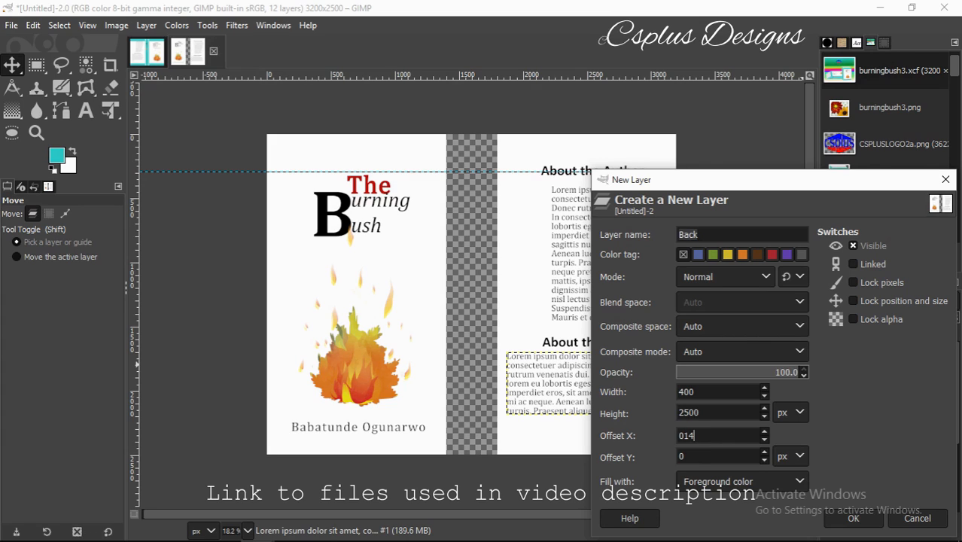
key("Home")
key("Delete")
left_click(852, 517)
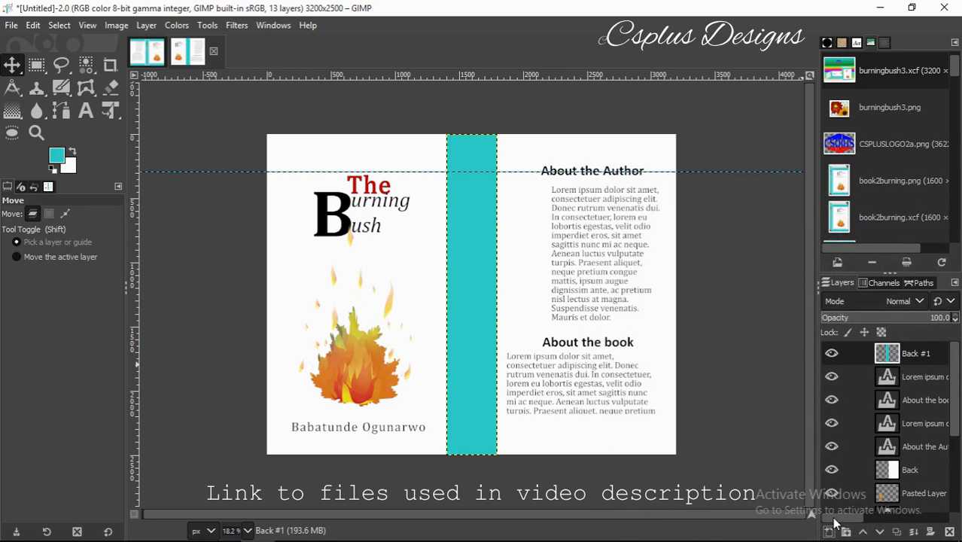
Hide the Front layer and rectangle-select the title block.
scroll(956, 406, "down", 4)
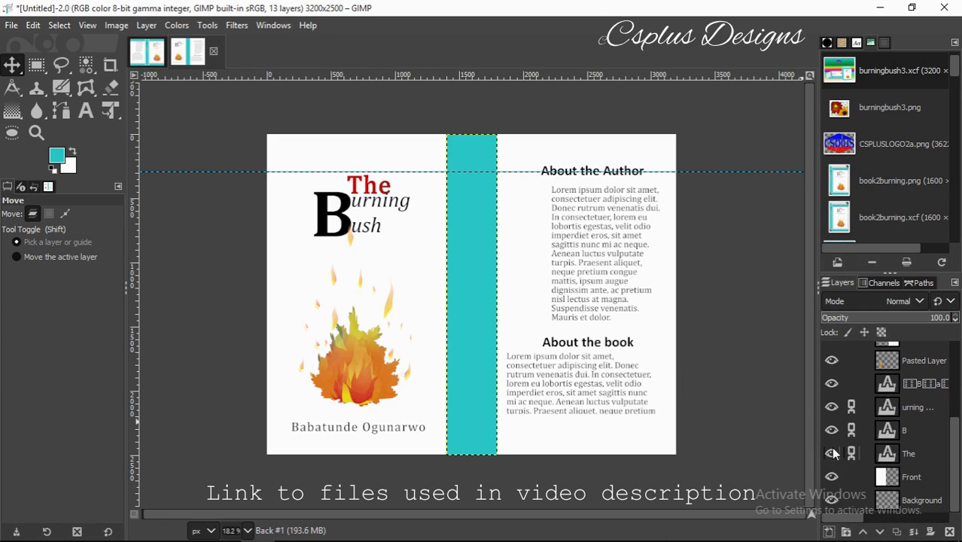
left_click(833, 475)
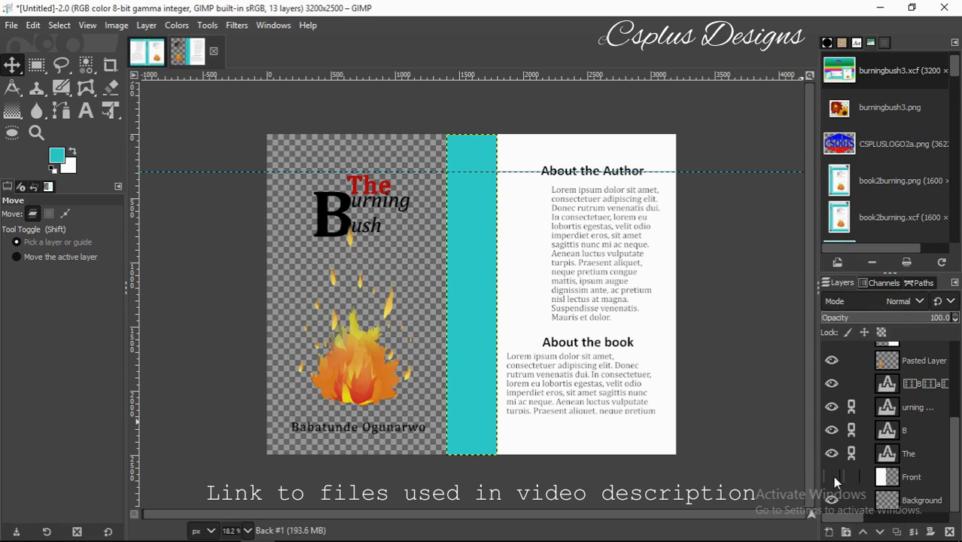
left_click(36, 64)
left_click_drag(303, 158, 416, 242)
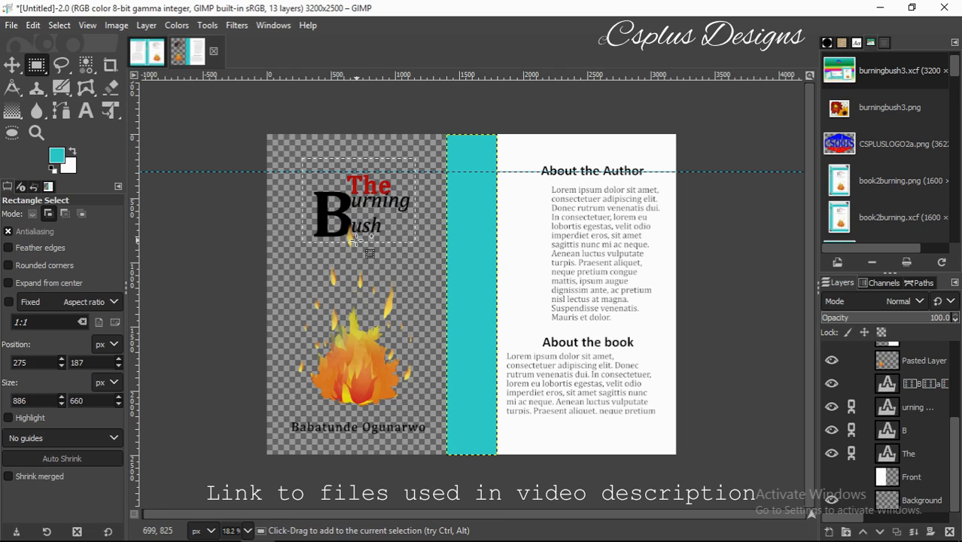
Copy the visible title pixels and show the Front layer again.
key("ctrl+c")
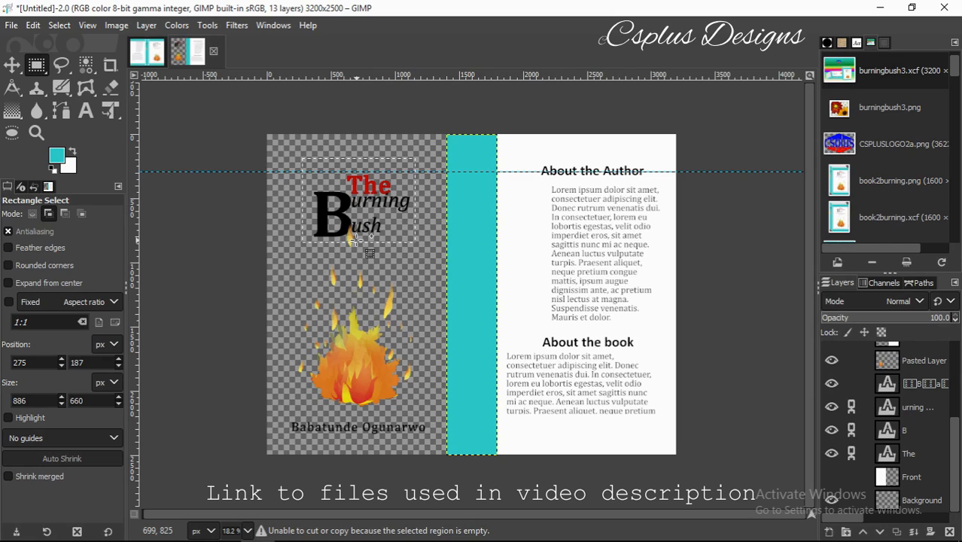
right_click(355, 240)
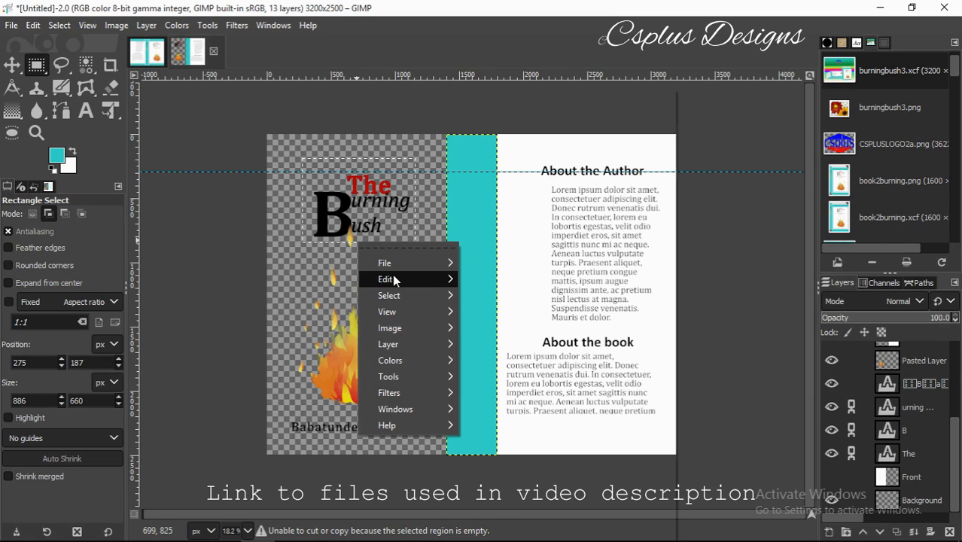
mouse_move(394, 279)
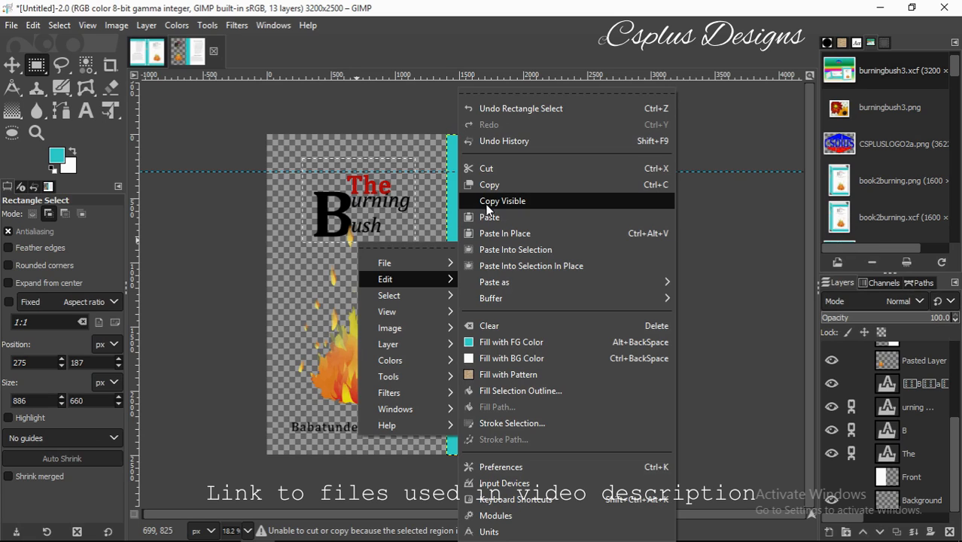
left_click(488, 203)
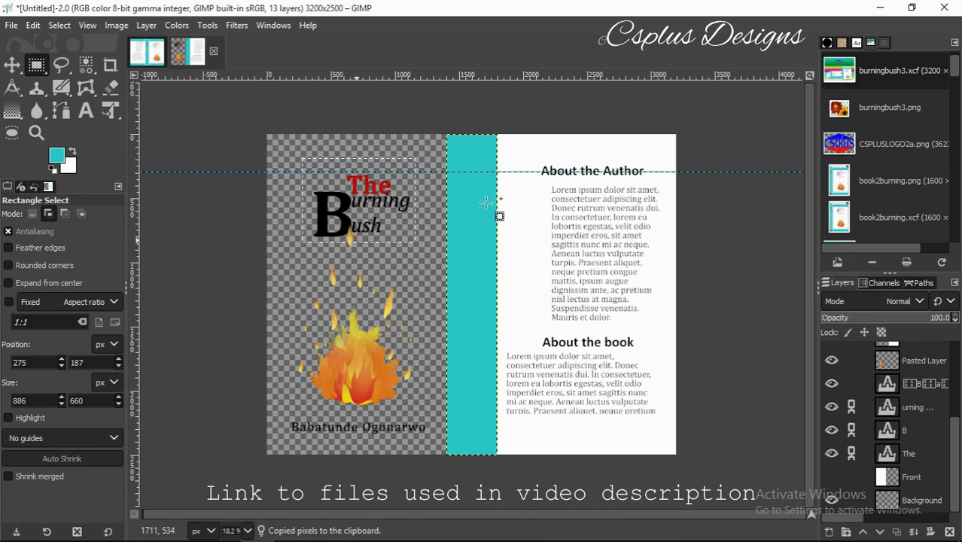
left_click(833, 474)
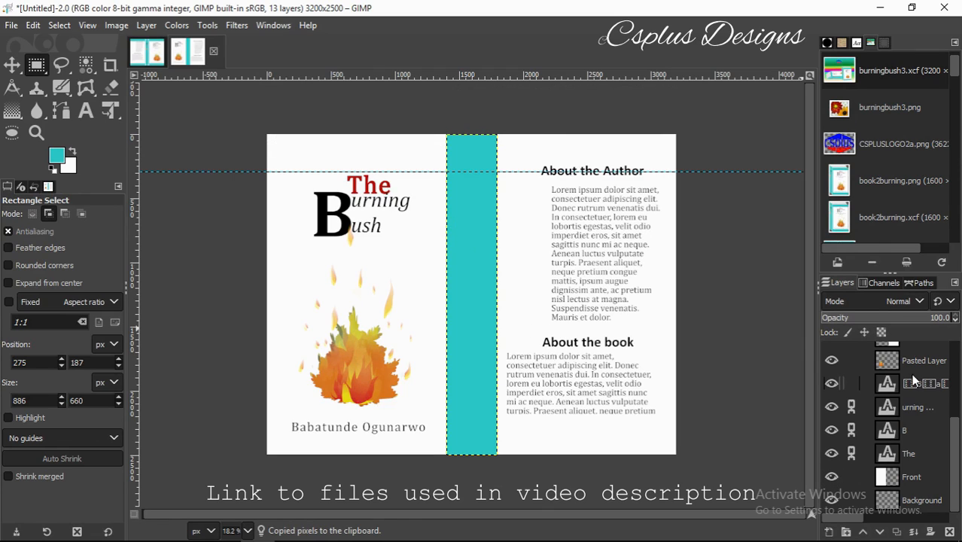
Paste the copied title as a new layer and rotate it 90° to run vertically on the spine.
left_click_drag(956, 422, 954, 343)
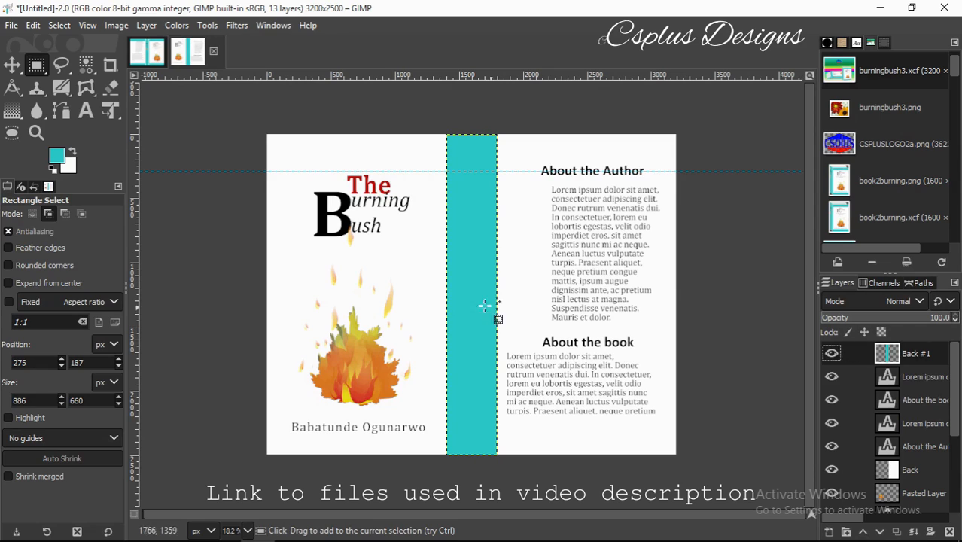
key("ctrl+v")
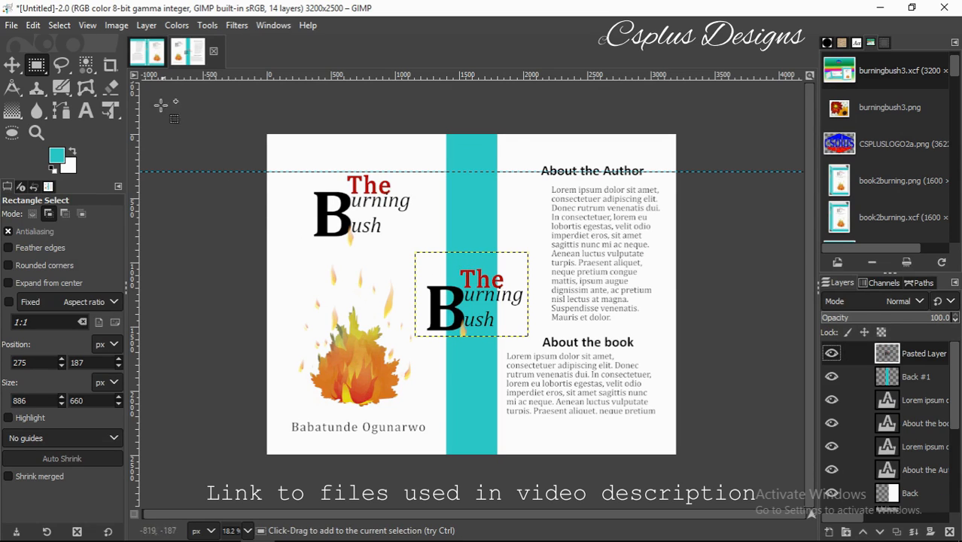
left_click(207, 25)
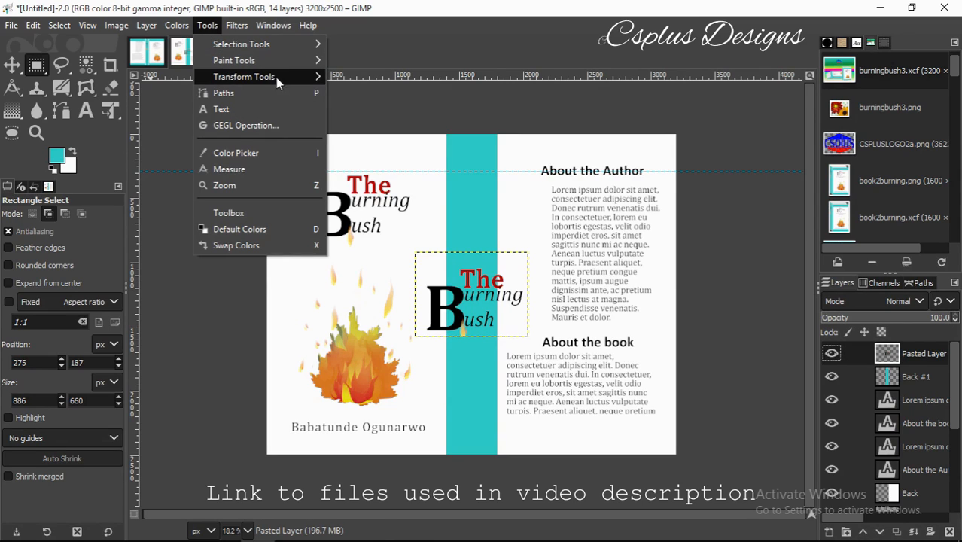
mouse_move(276, 79)
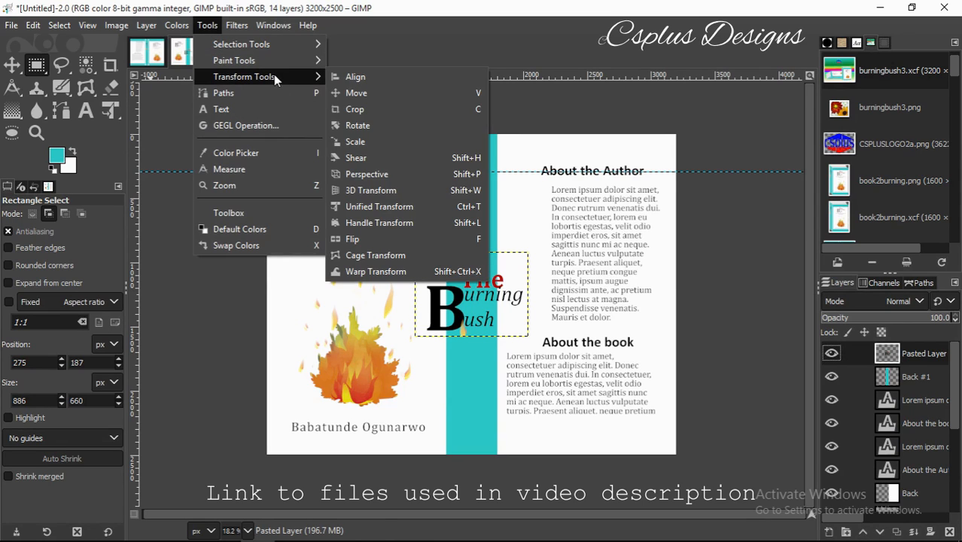
left_click(358, 125)
key("BackSpace")
type("90")
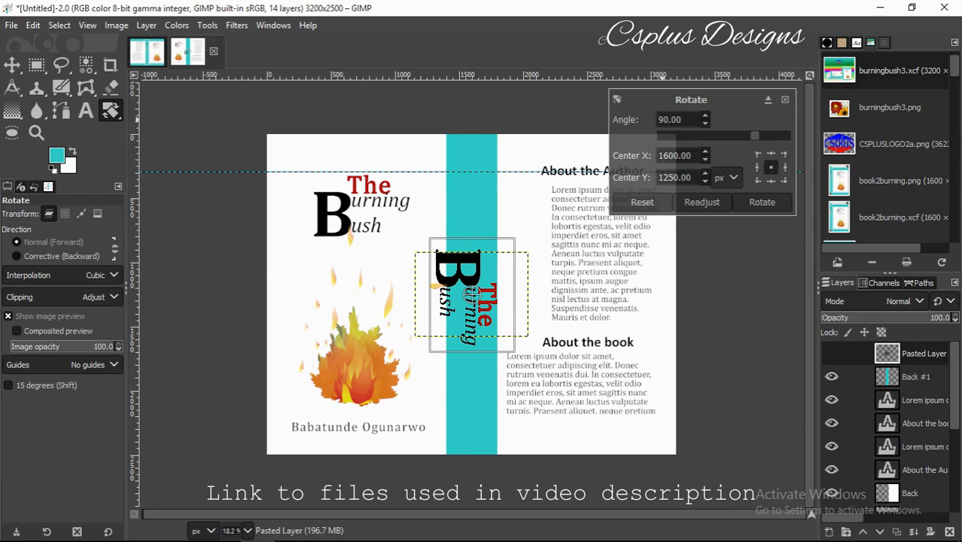
left_click(756, 200)
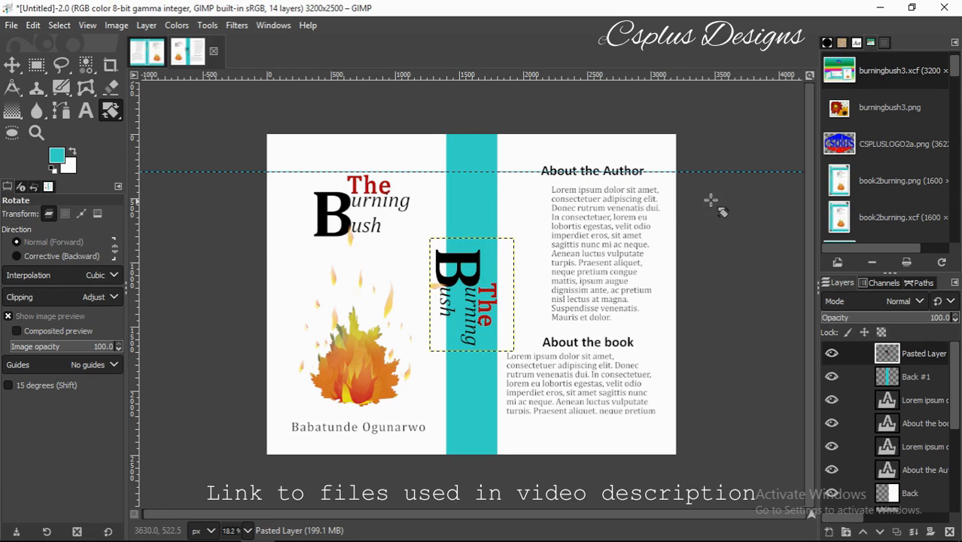
left_click(207, 25)
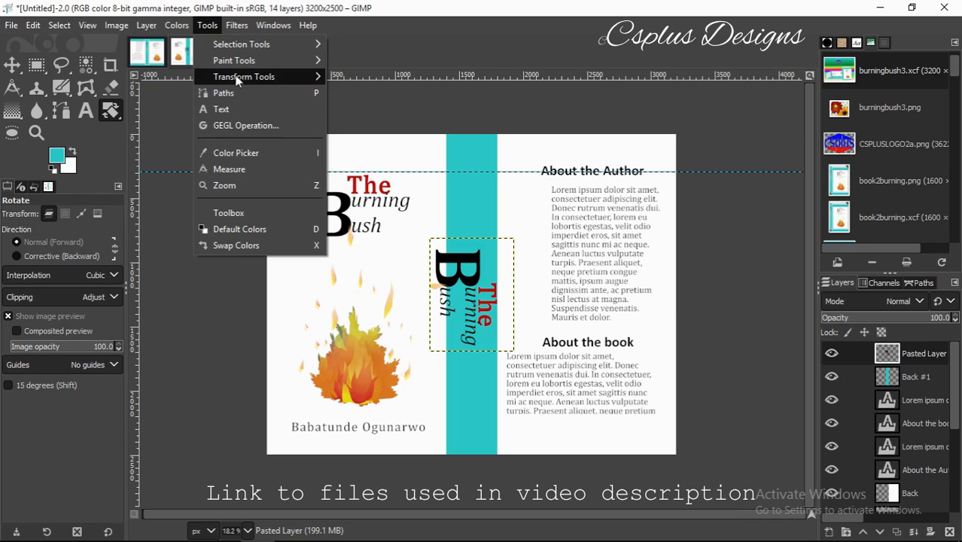
Scale the rotated title down to about 330×481 px and position it near the spine's top.
mouse_move(248, 76)
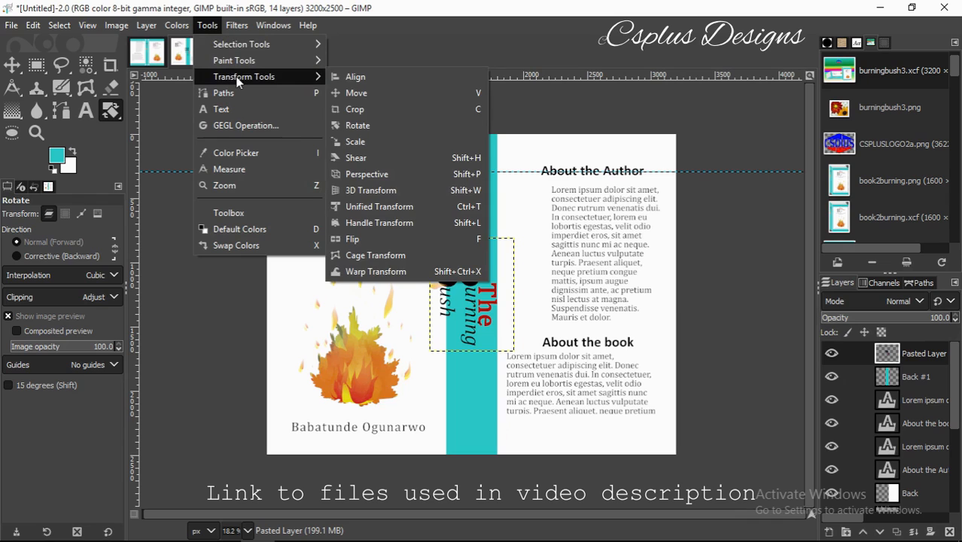
left_click(371, 141)
left_click(370, 144)
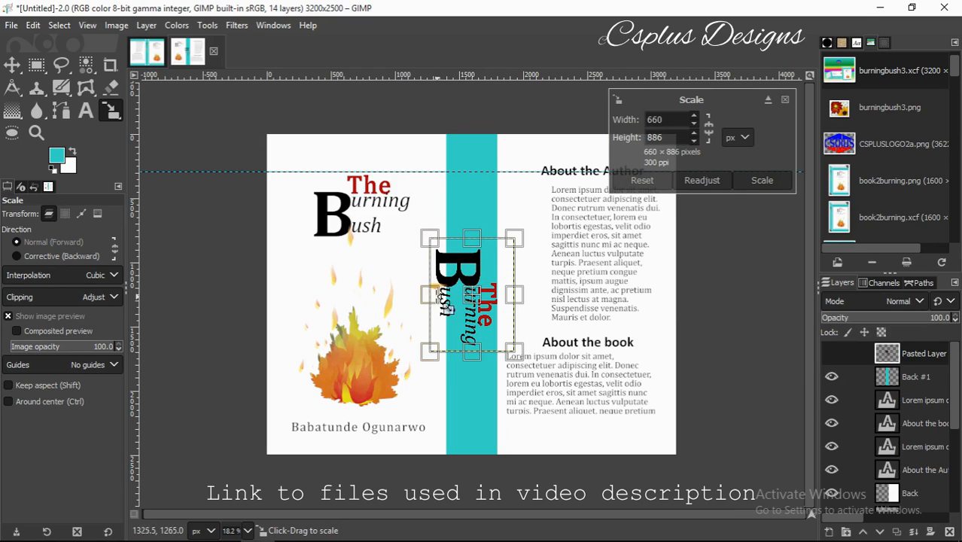
left_click_drag(526, 242, 496, 284)
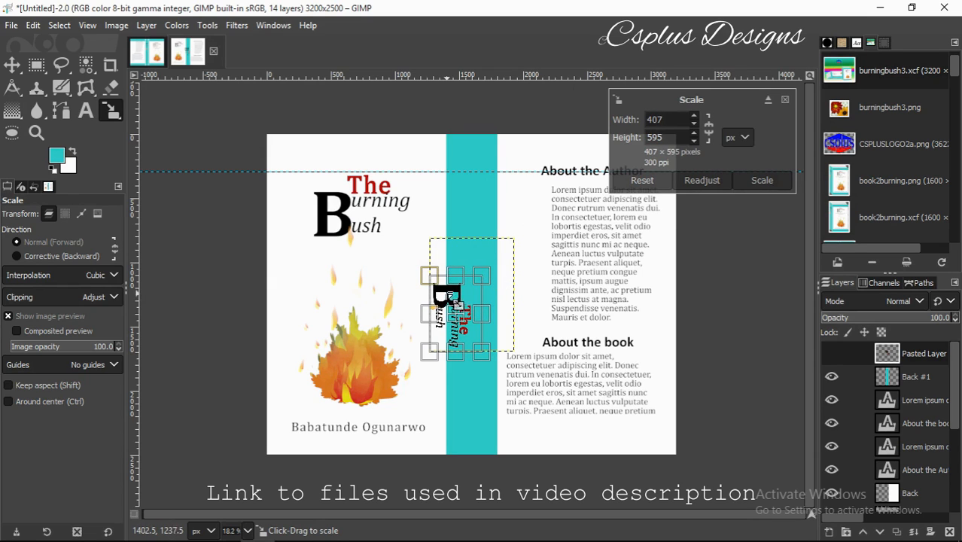
left_click_drag(465, 325, 487, 228)
left_click_drag(514, 184, 505, 195)
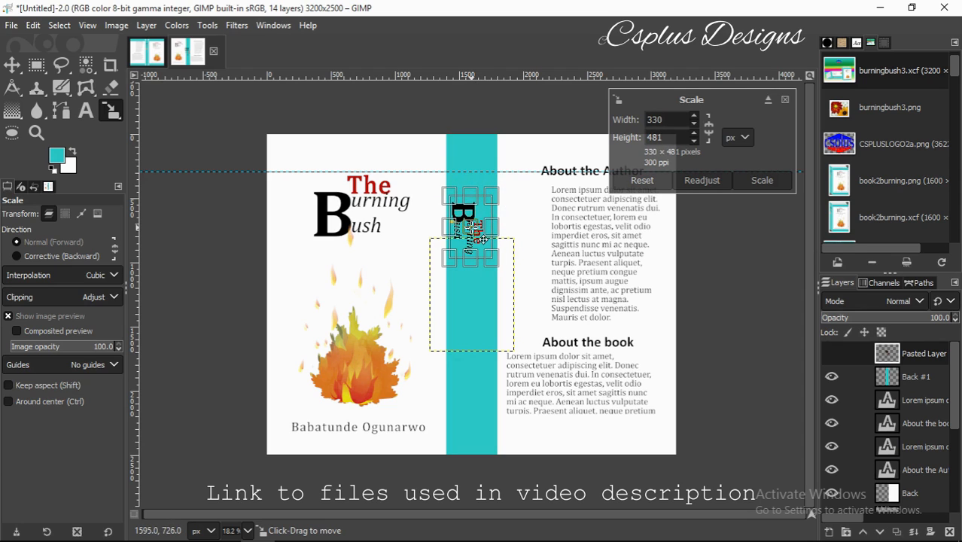
left_click_drag(481, 237, 486, 229)
left_click_drag(484, 202, 493, 195)
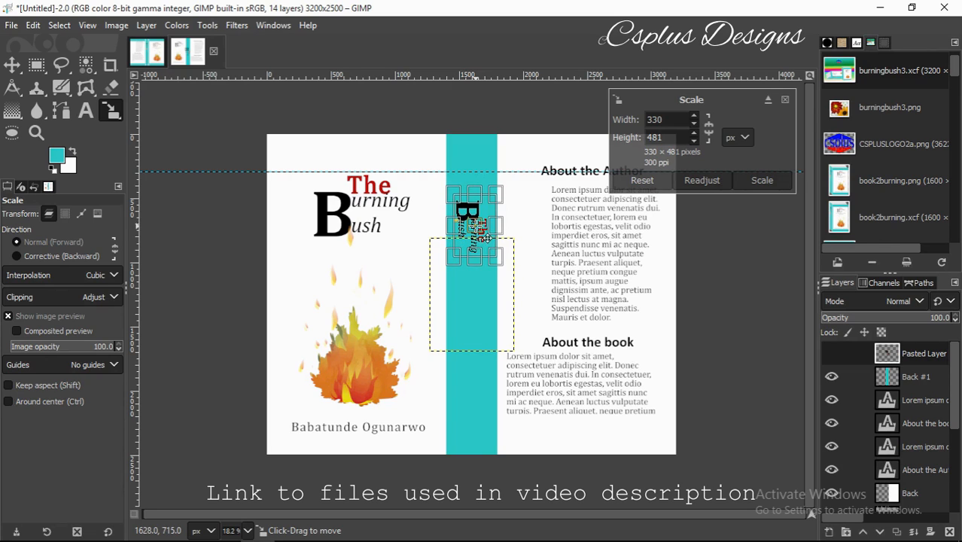
left_click(756, 179)
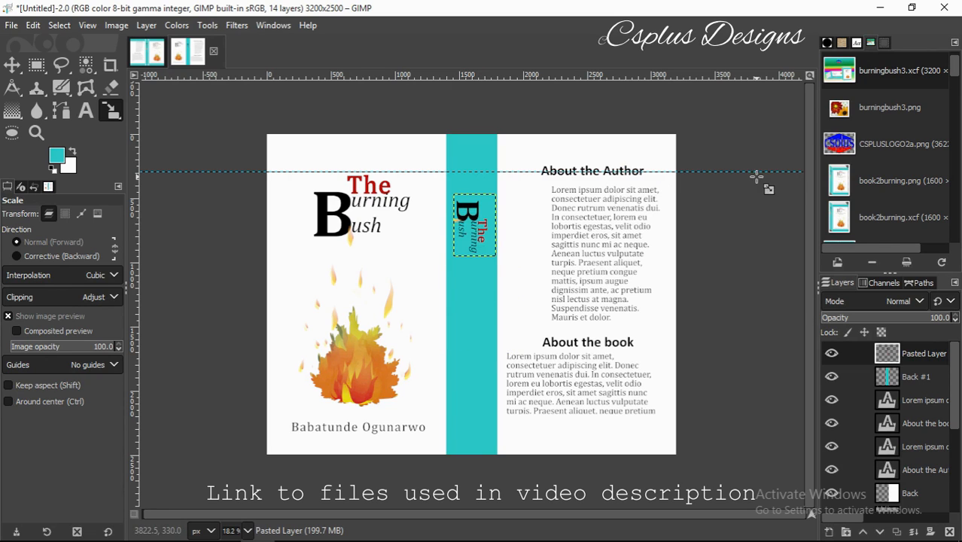
Rescale the title to 297×438 px and shift it slightly up and right.
left_click(462, 225)
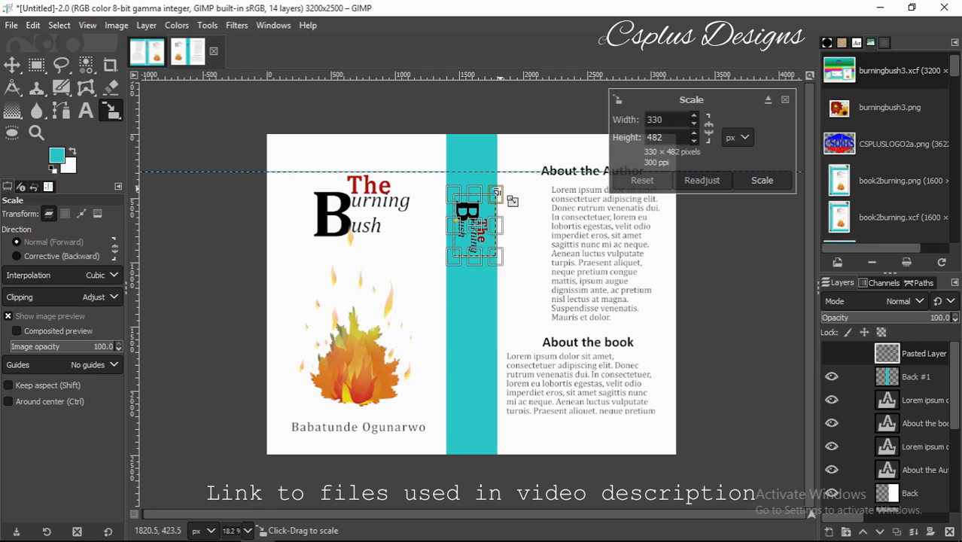
left_click_drag(509, 198, 505, 203)
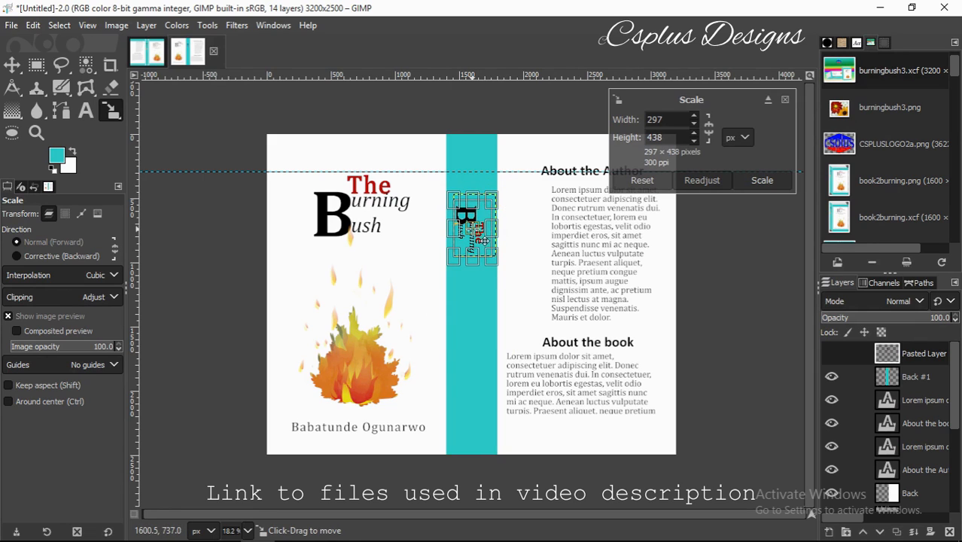
mouse_move(485, 239)
left_mouse_down()
mouse_move(489, 232)
mouse_move(482, 237)
left_mouse_up()
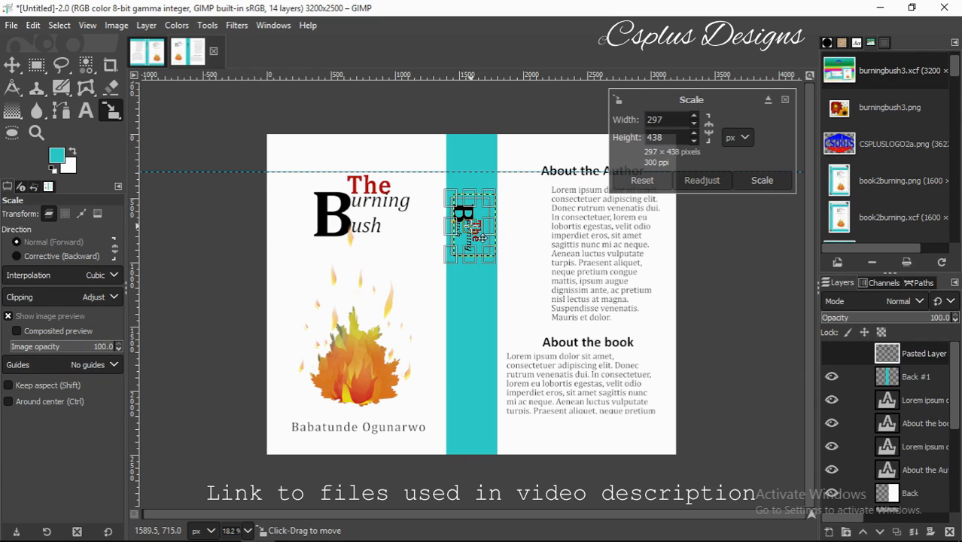
left_click(762, 181)
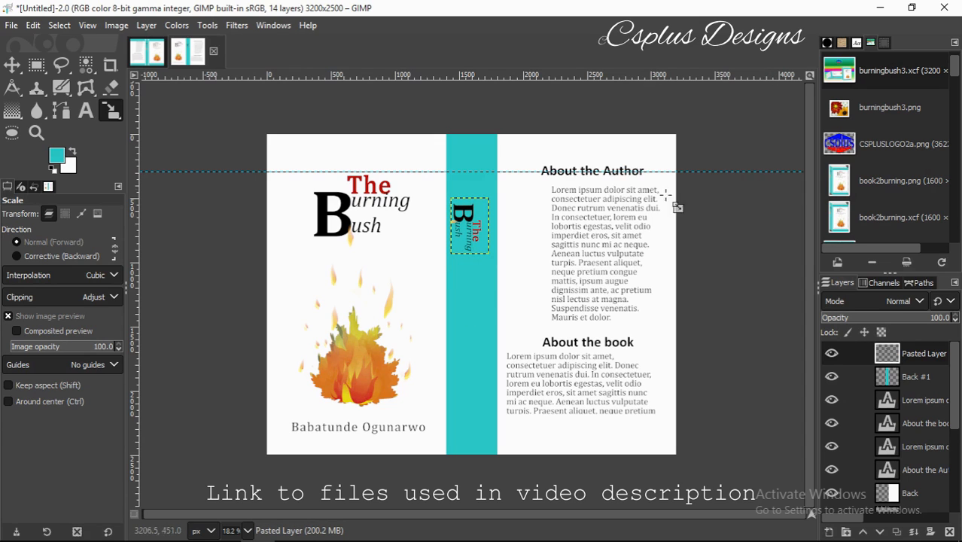
Duplicate the flame image layer and move the copy onto the teal spine.
scroll(957, 407, "down", 5)
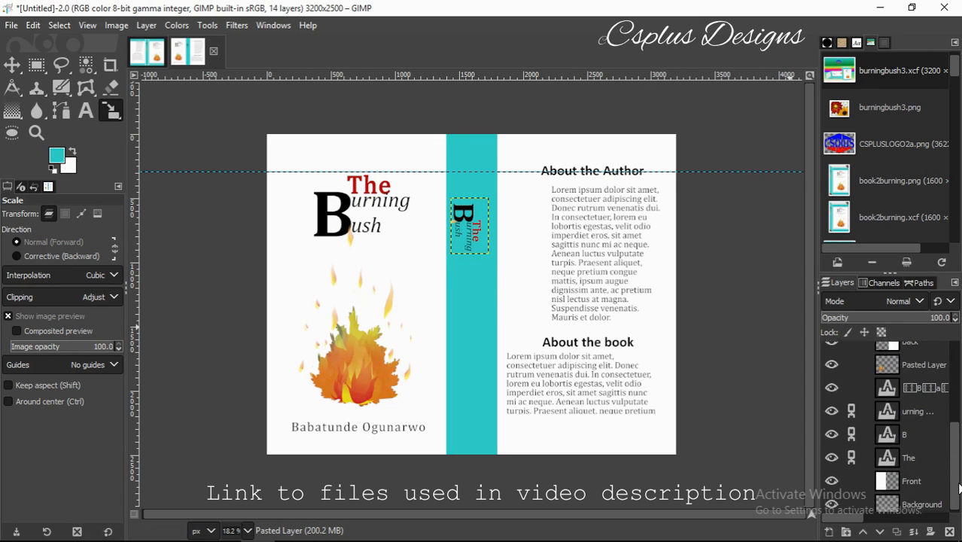
left_click(888, 362)
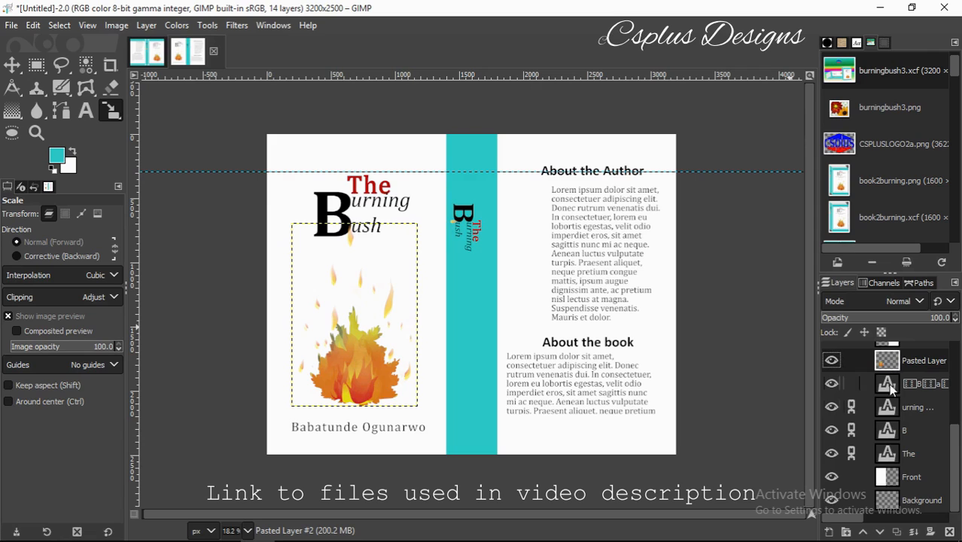
left_click(896, 532)
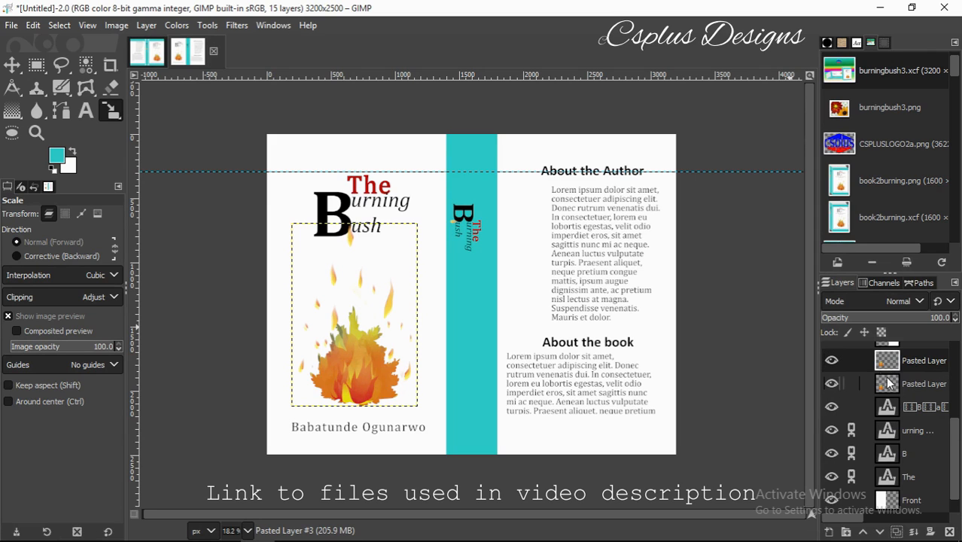
left_click_drag(884, 365, 901, 346)
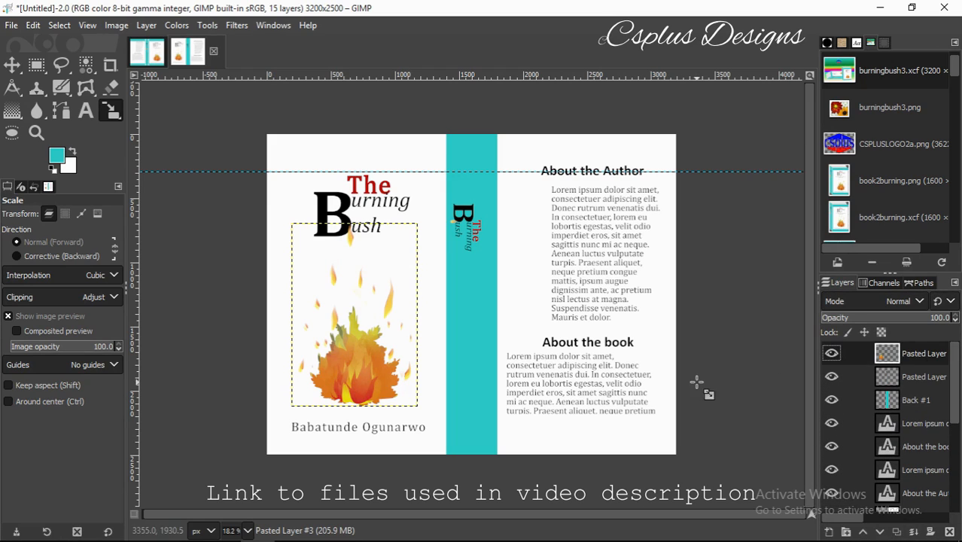
left_click(12, 64)
left_click_drag(350, 359, 477, 347)
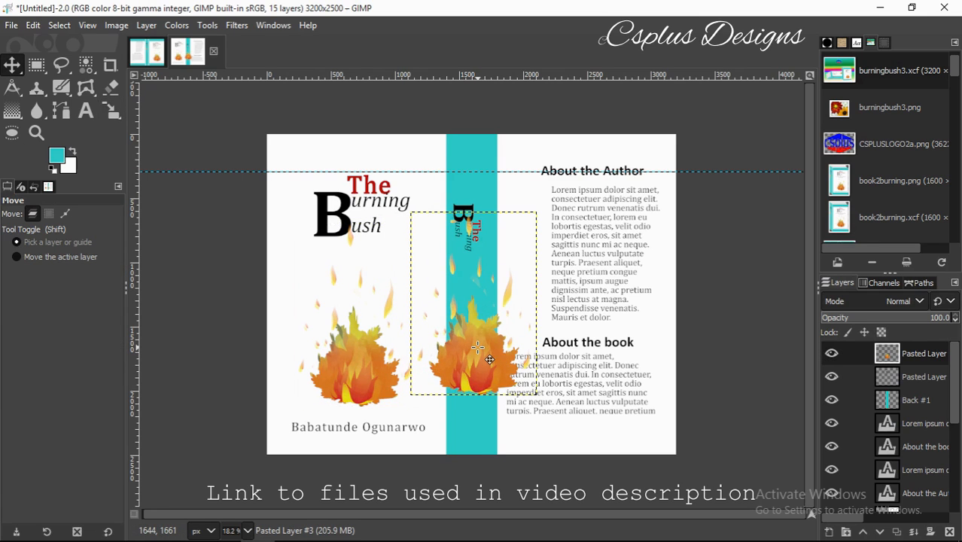
Scale the flame copy down to a 279×297 px icon.
key("shift+s")
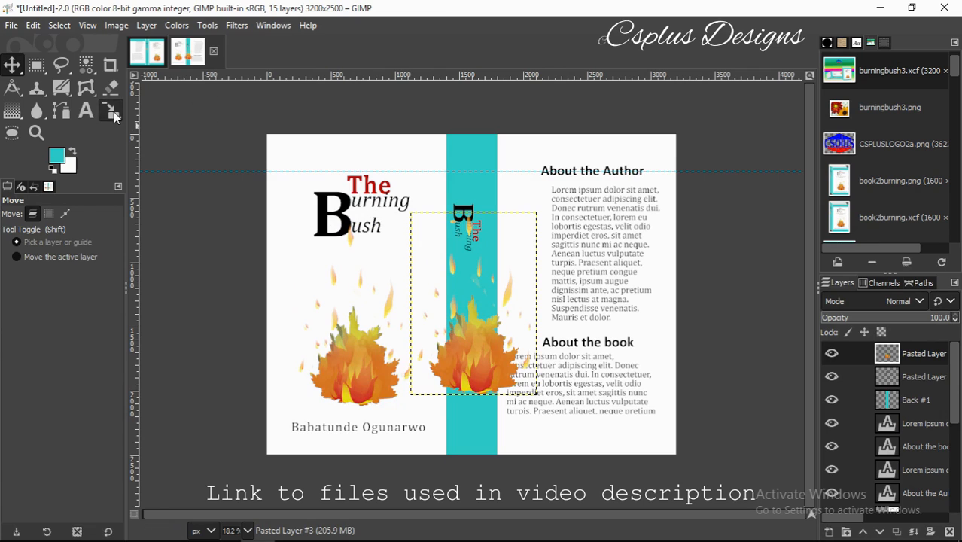
left_click(494, 251)
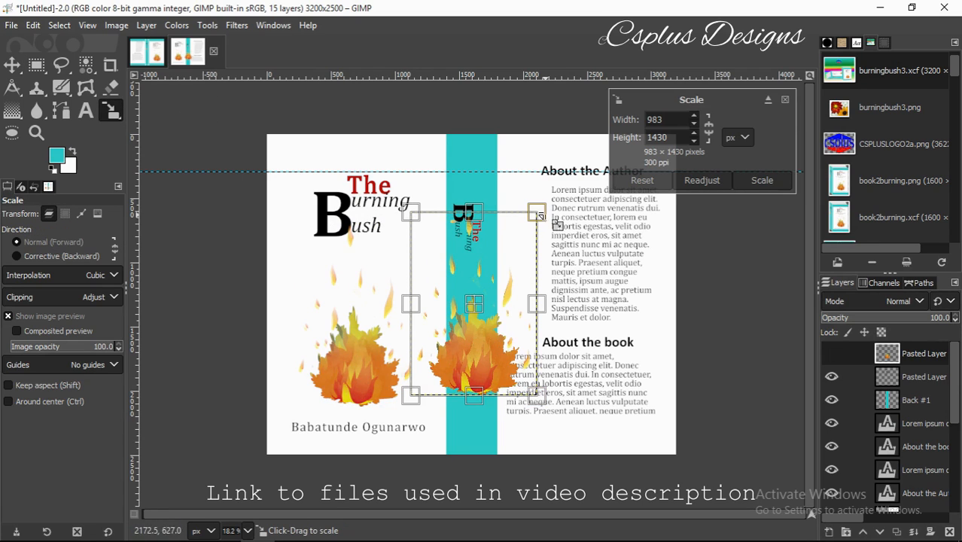
left_click_drag(533, 211, 481, 297)
left_click(761, 180)
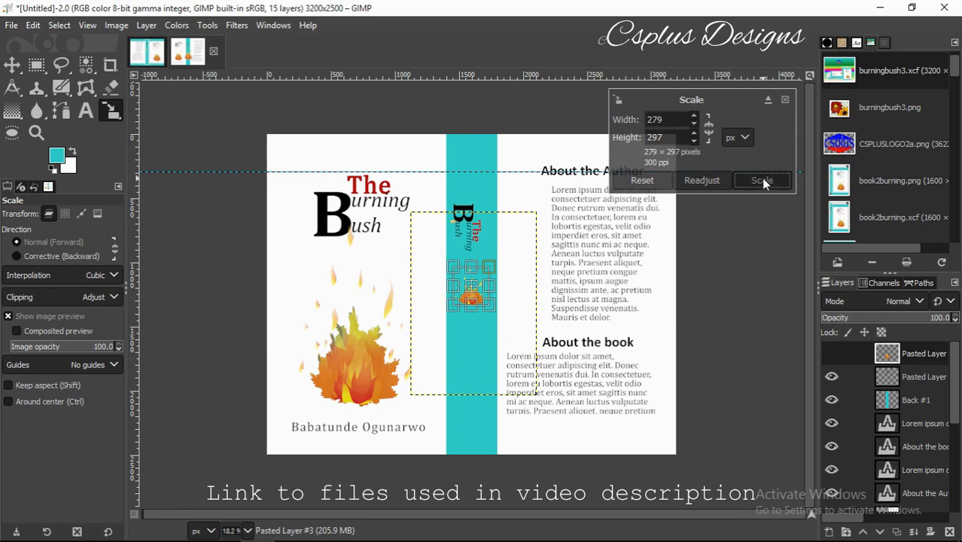
left_click(207, 26)
Rotate the flame icon about 90° to match the vertical title.
mouse_move(231, 75)
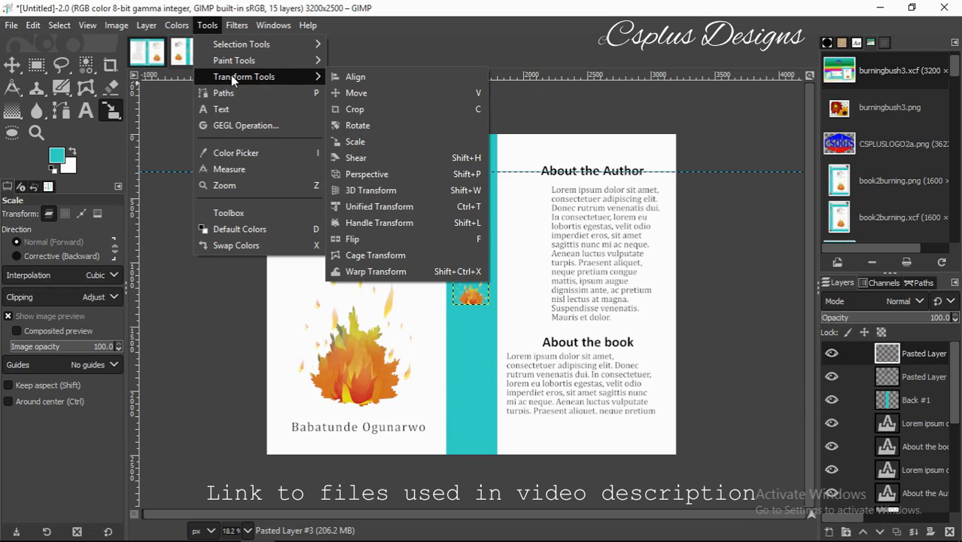
left_click(358, 125)
left_click(431, 248)
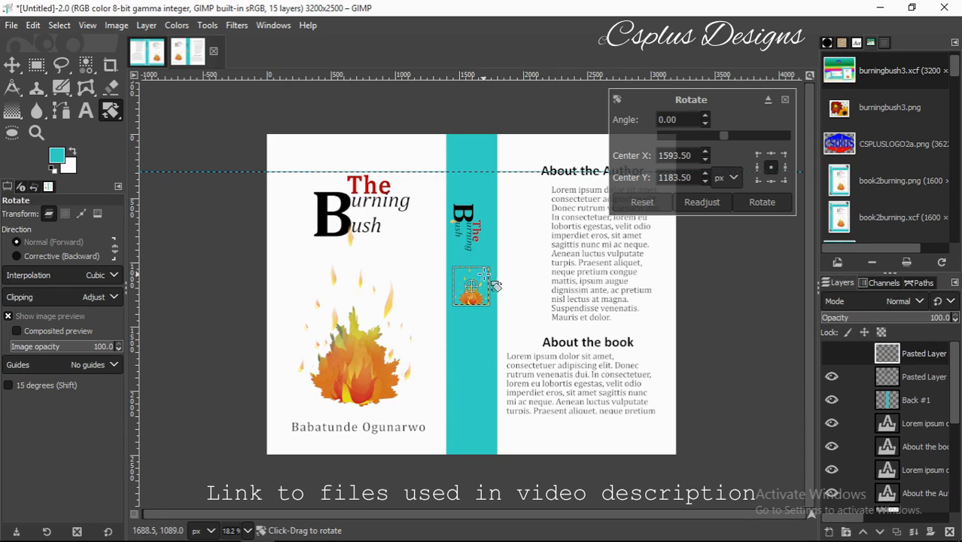
left_click_drag(487, 273, 496, 318)
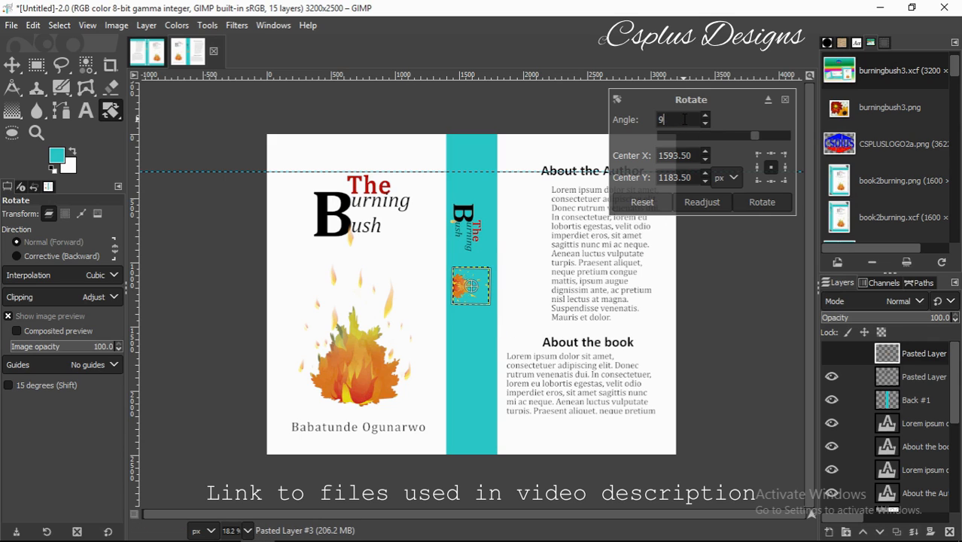
left_click(762, 202)
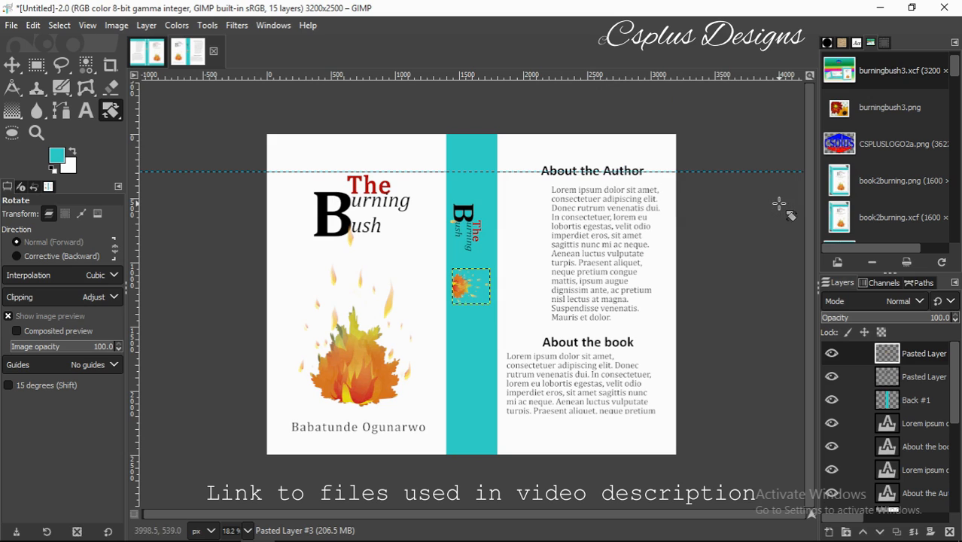
Shrink the flame icon slightly and move it up the spine beneath the title.
left_click(208, 25)
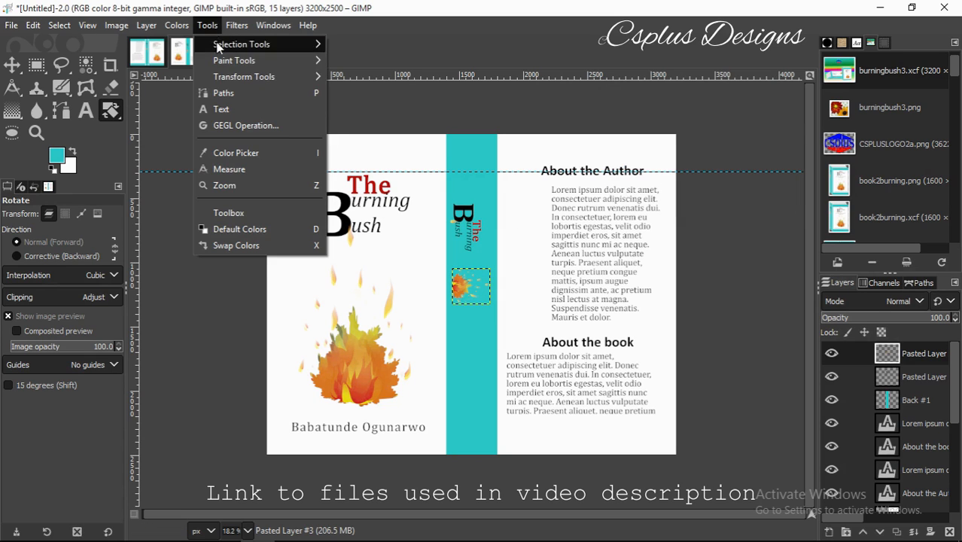
mouse_move(230, 78)
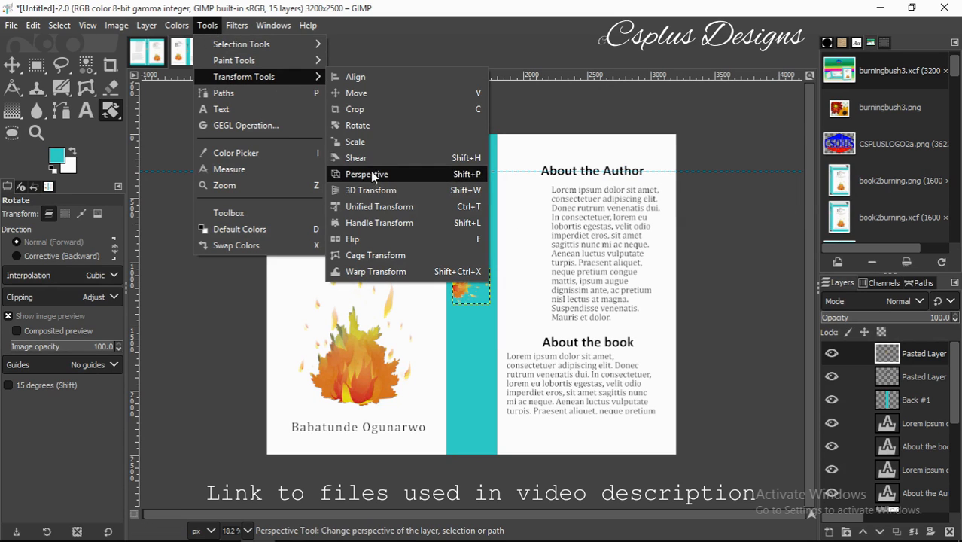
left_click(358, 143)
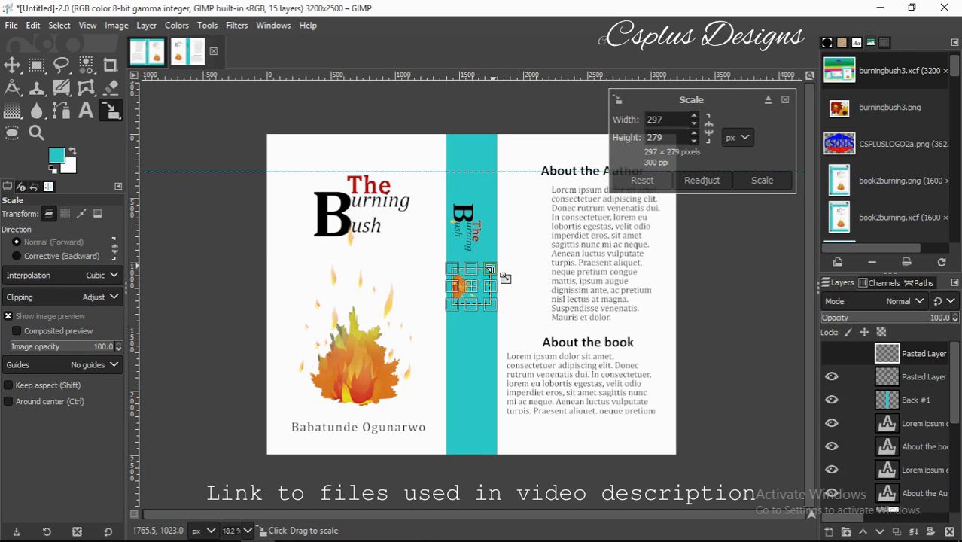
left_click_drag(489, 268, 488, 272)
left_click(762, 180)
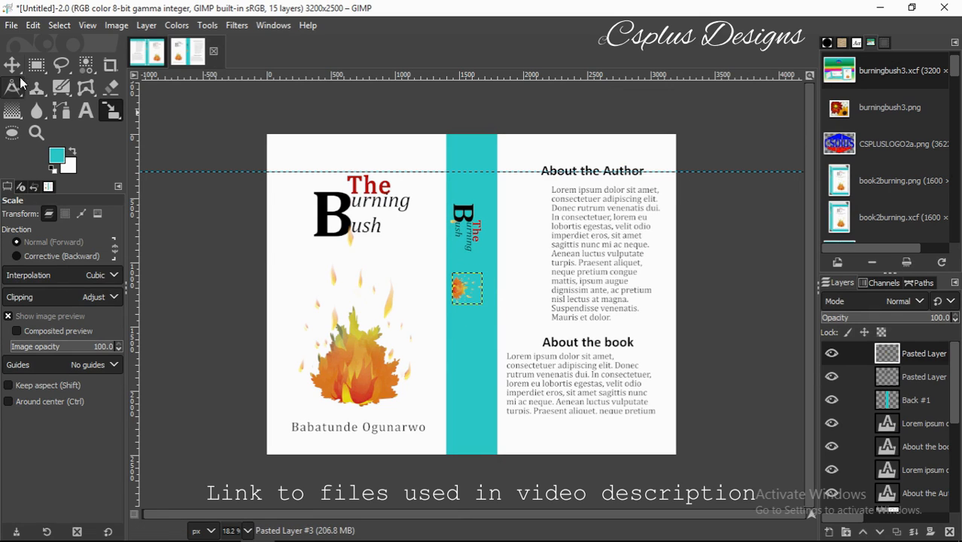
left_click(12, 65)
left_click_drag(472, 298, 476, 285)
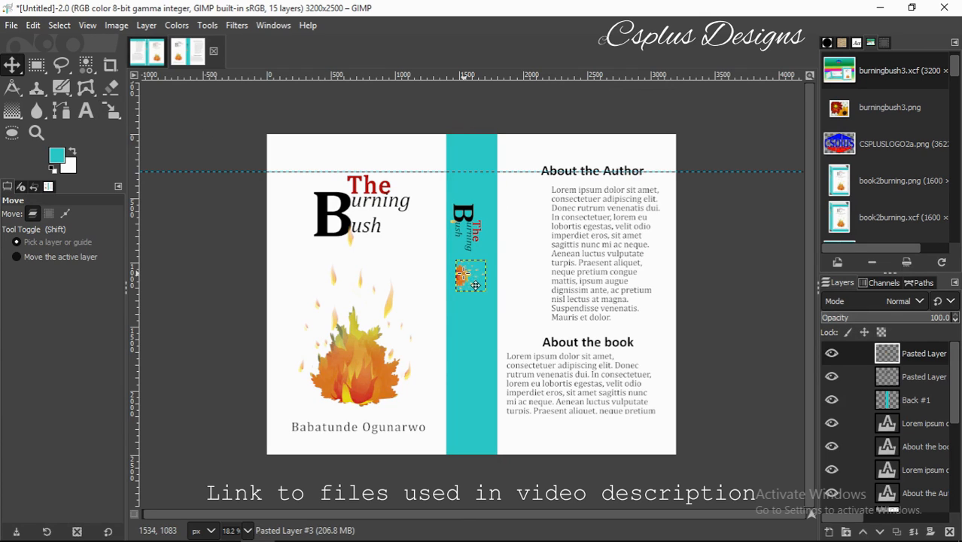
Nudge the spine title layer slightly to the right.
left_click(477, 205)
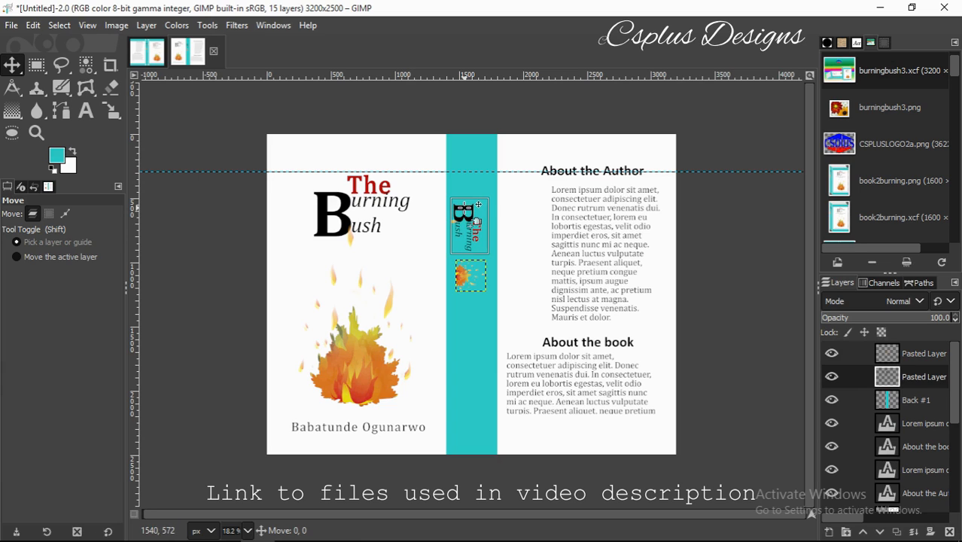
left_click_drag(465, 207, 466, 207)
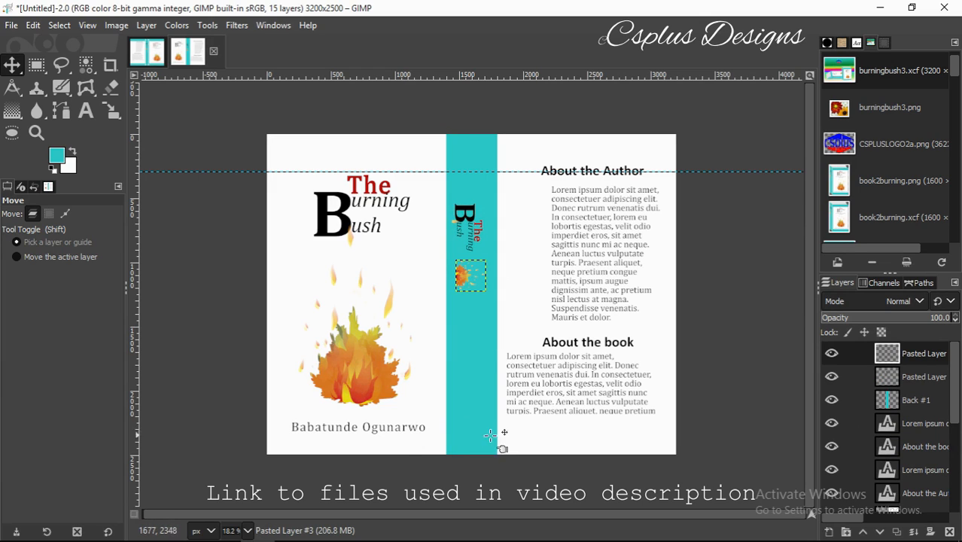
left_click_drag(954, 416, 959, 509)
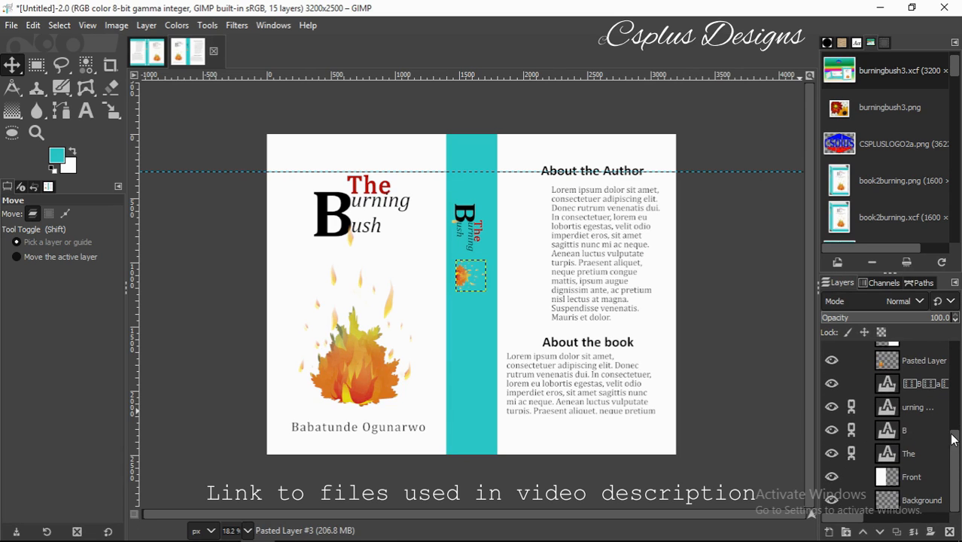
Duplicate the author-name text layer and move the copy onto the spine.
left_click(928, 387)
left_click(896, 531)
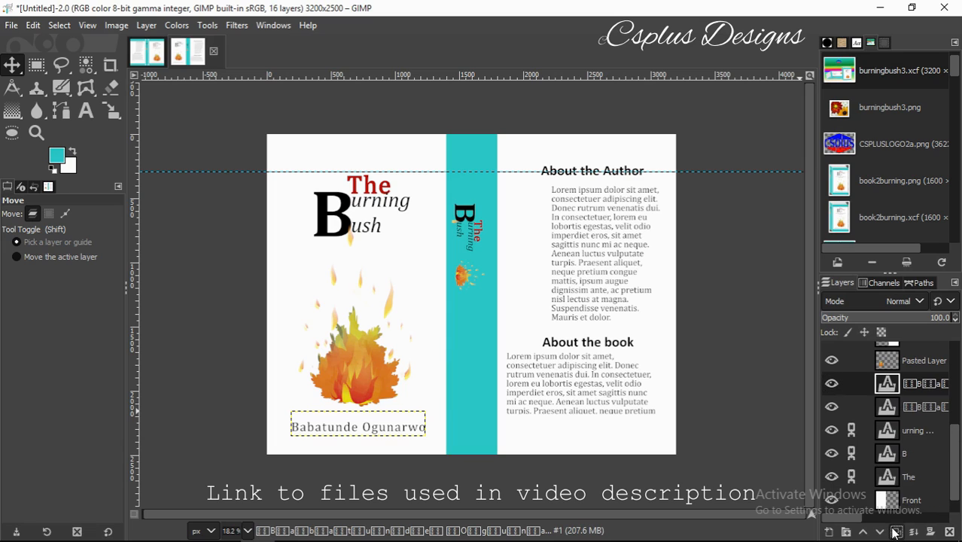
mouse_move(890, 385)
left_mouse_down()
mouse_move(886, 344)
mouse_move(938, 346)
left_mouse_up()
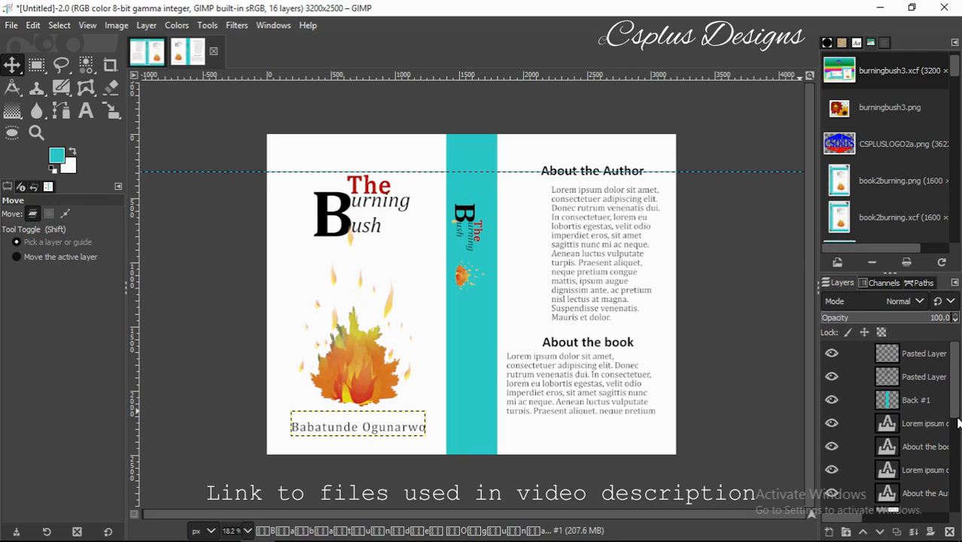
left_click_drag(959, 396, 954, 476)
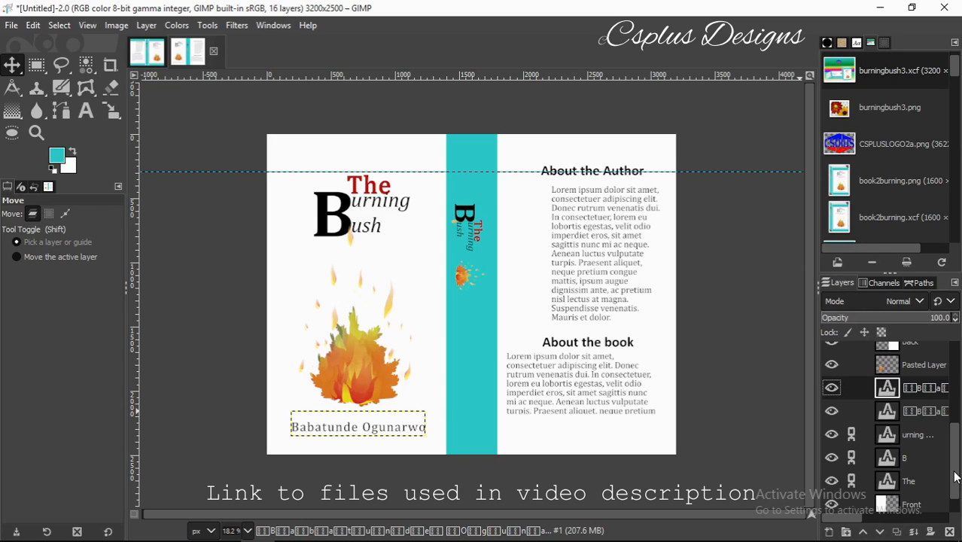
left_click_drag(886, 388, 886, 353)
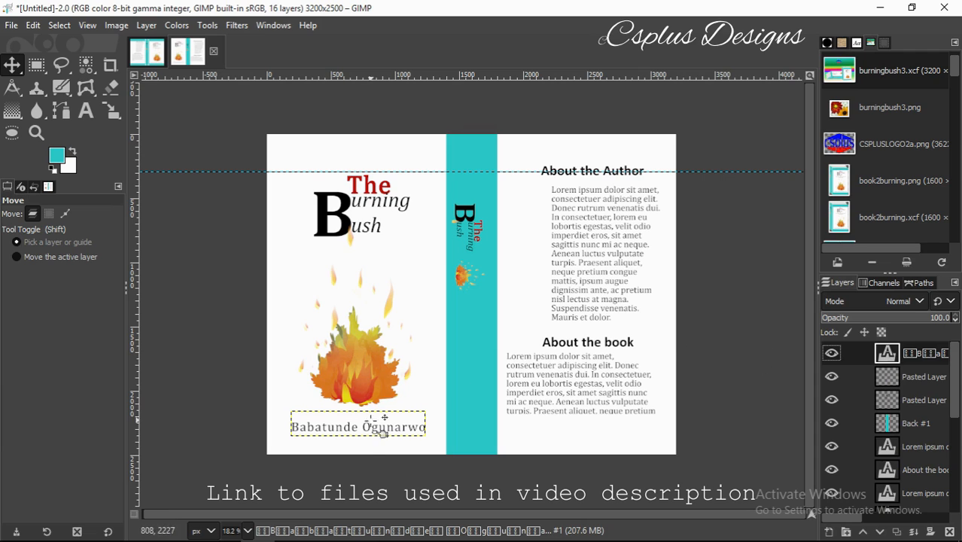
left_click_drag(360, 426, 491, 419)
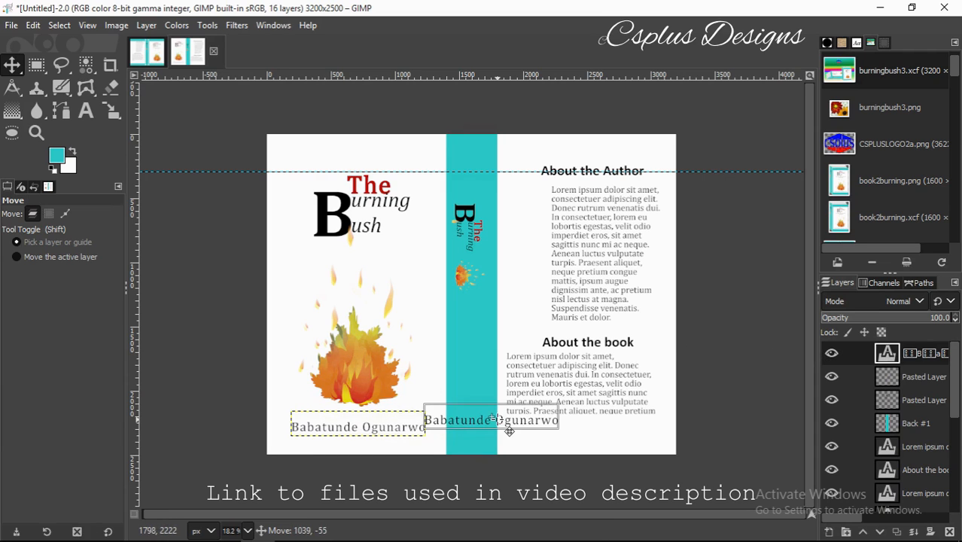
Squash the author-name copy to 1057×109 px.
key("shift+s")
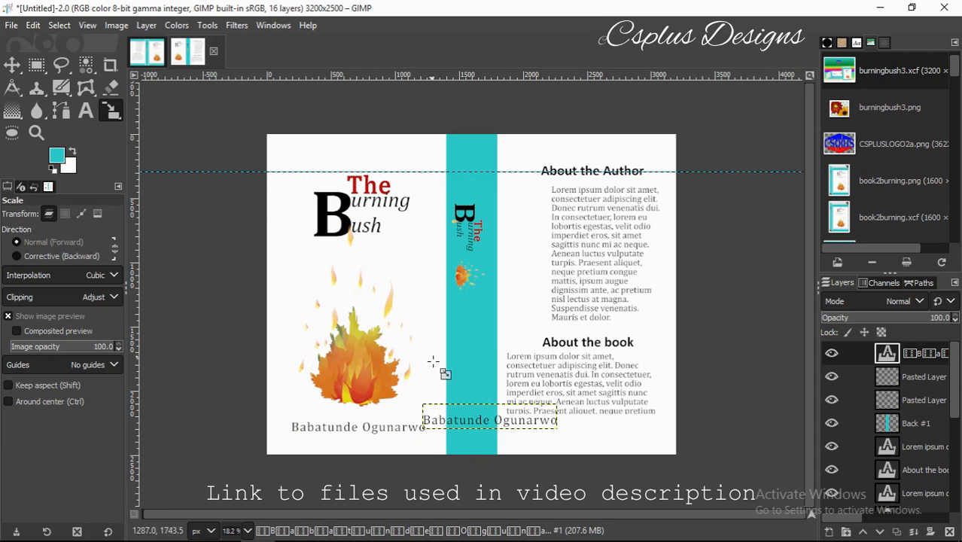
left_click(461, 420)
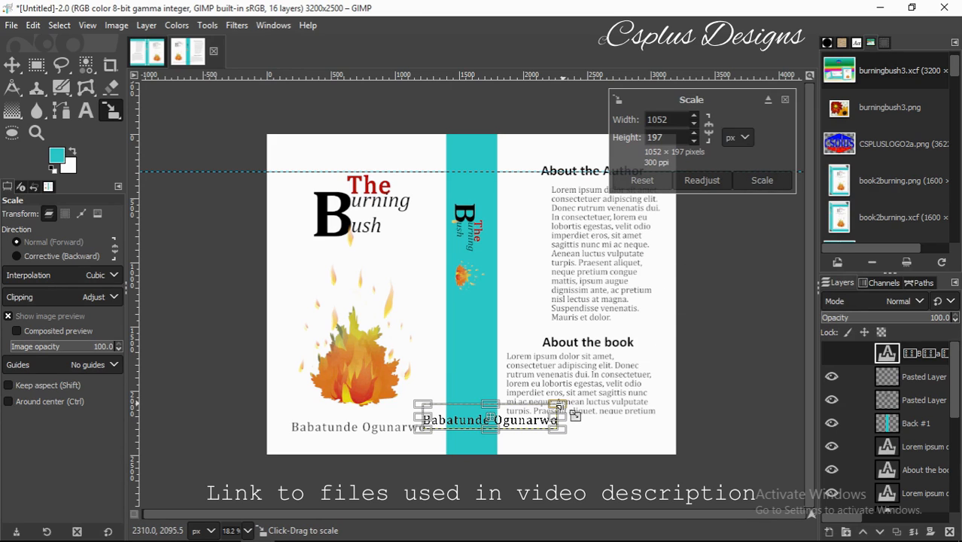
left_click_drag(559, 404, 560, 418)
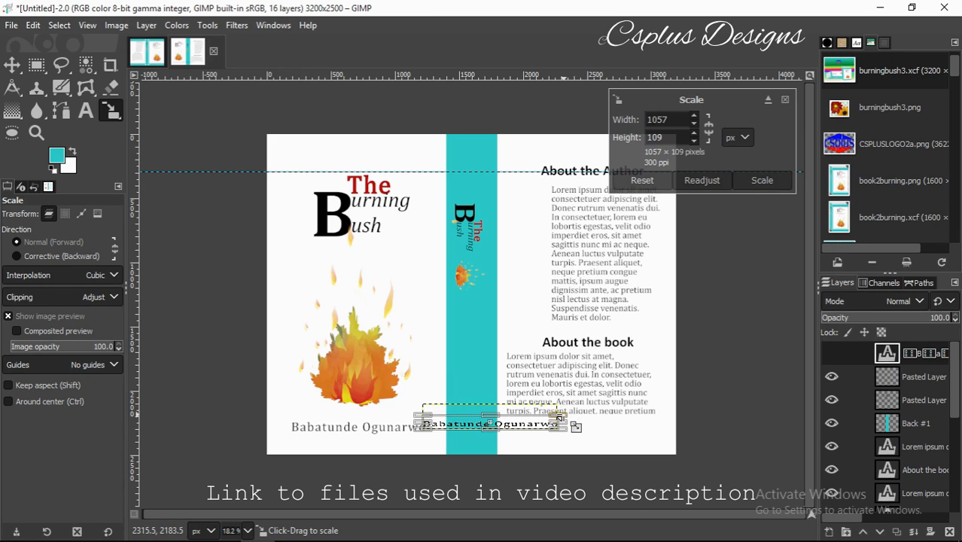
left_click(762, 179)
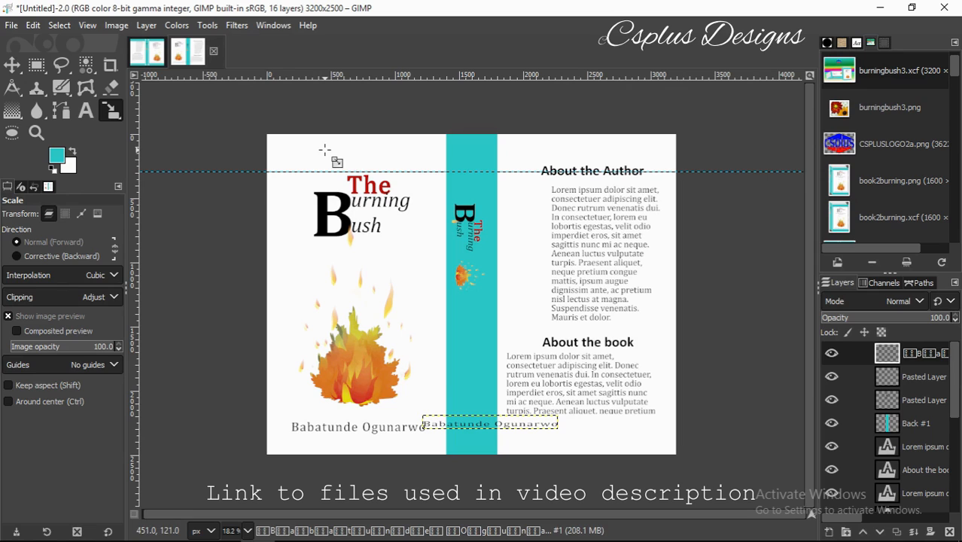
left_click(211, 28)
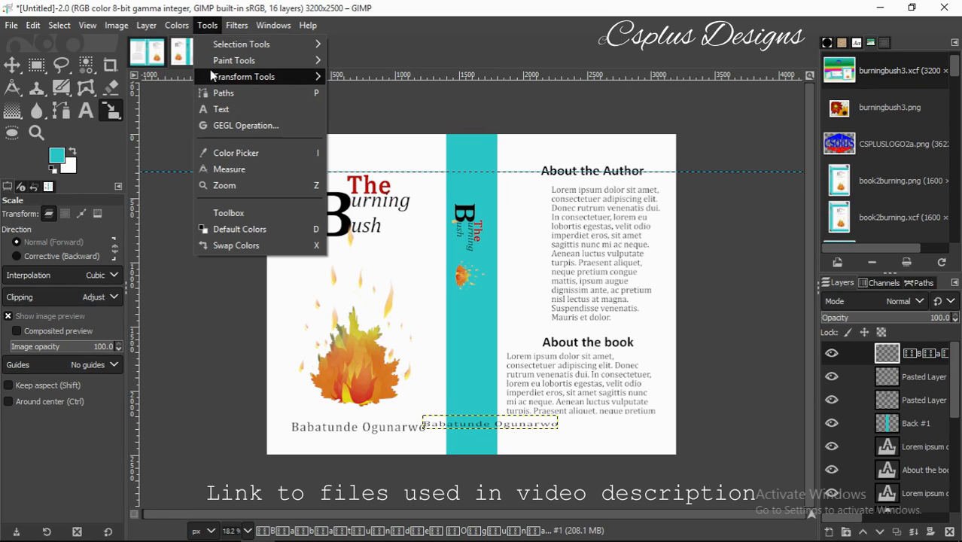
mouse_move(294, 76)
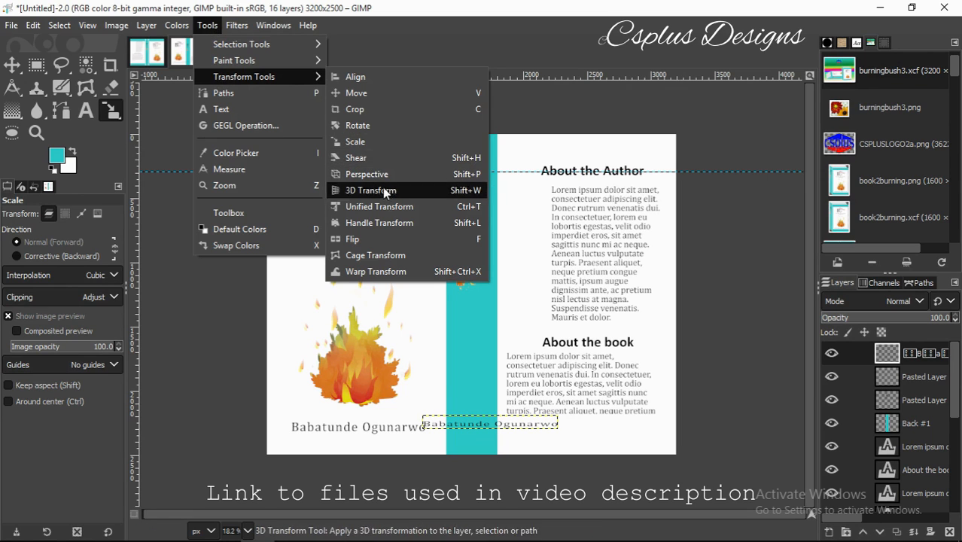
Rotate the author-name copy 90° and move it up the spine below the flame icon.
left_click(358, 125)
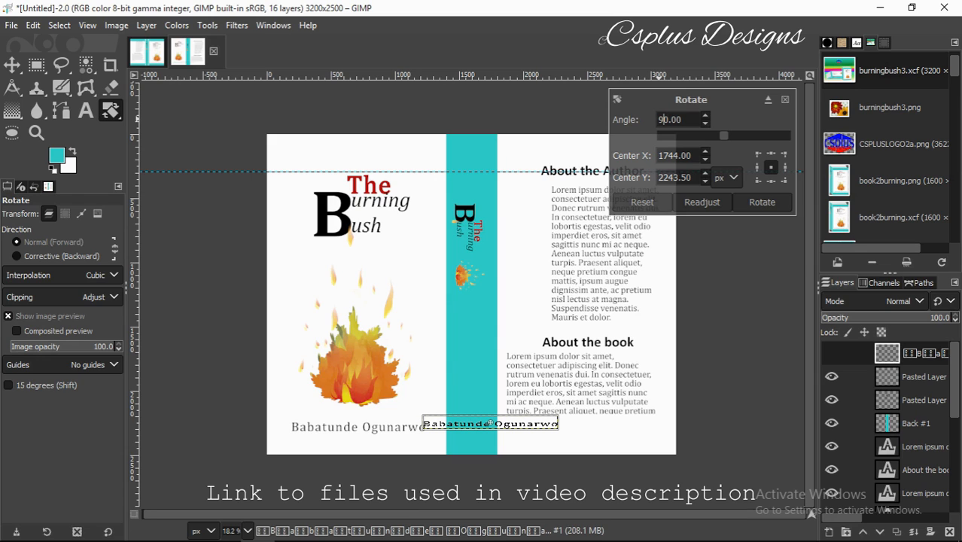
left_click(760, 209)
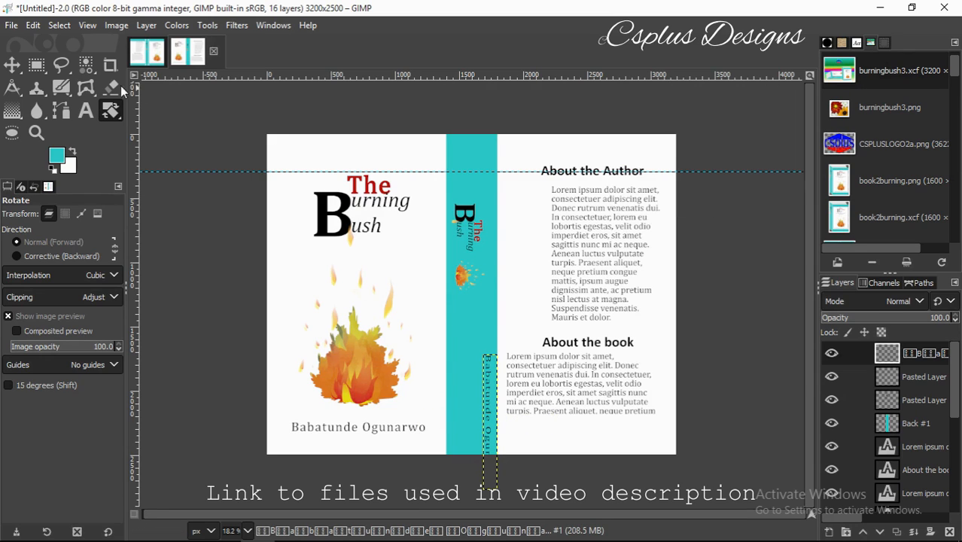
left_click(10, 67)
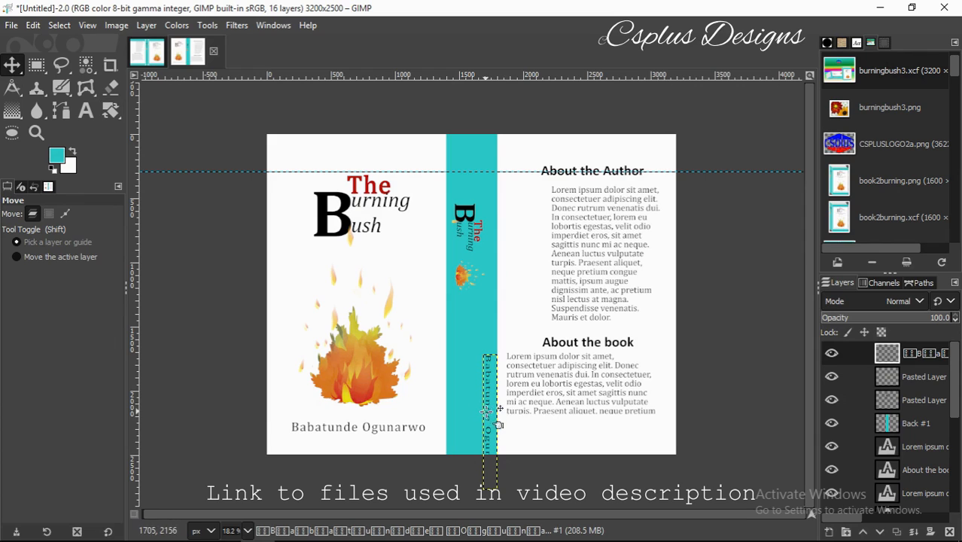
left_click_drag(487, 412, 485, 374)
Rescale the vertical author name to 171×801 px and nudge it into place on the spine.
left_click(207, 24)
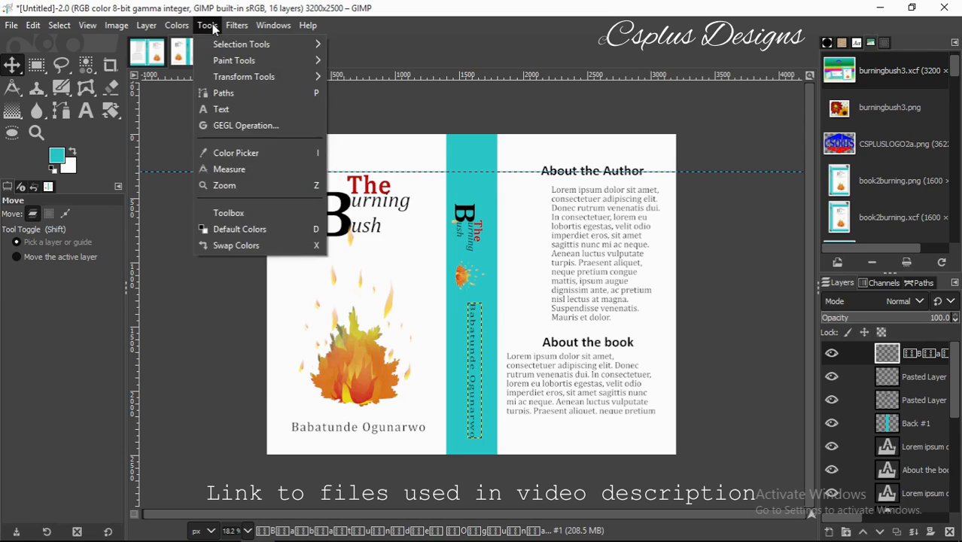
mouse_move(226, 46)
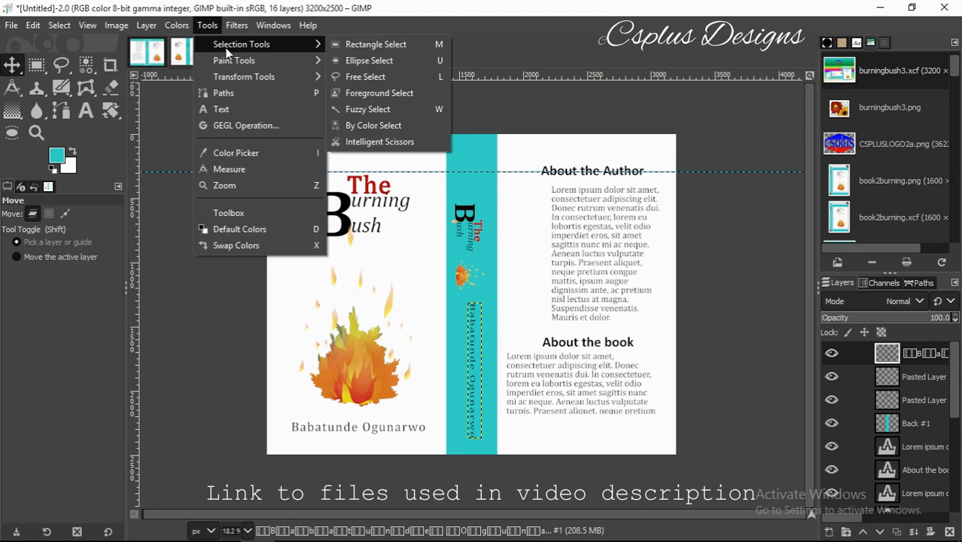
mouse_move(288, 76)
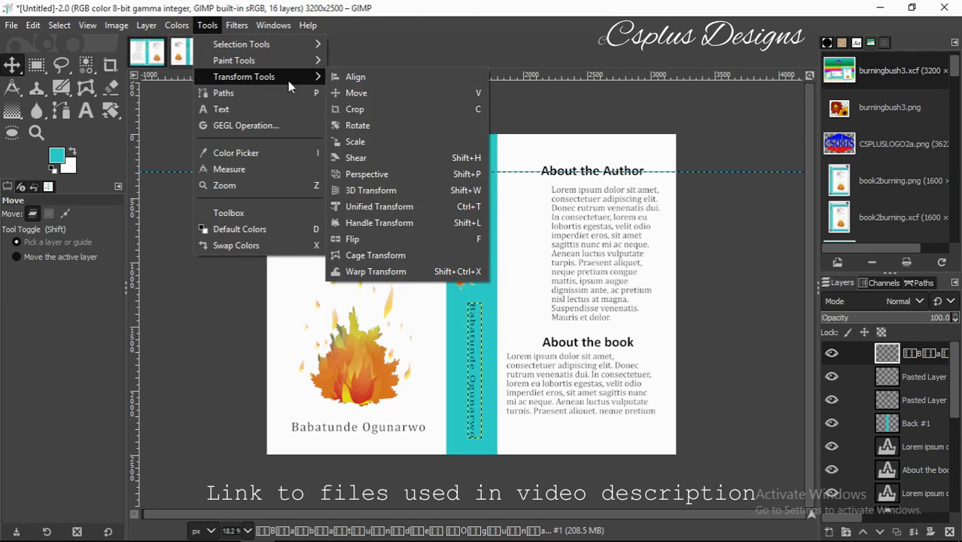
left_click(374, 140)
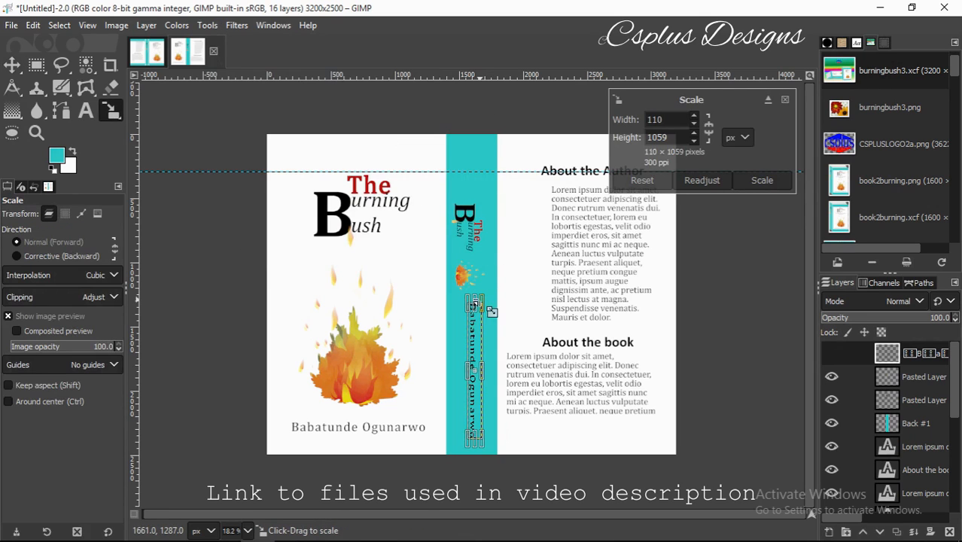
left_click_drag(474, 304, 483, 331)
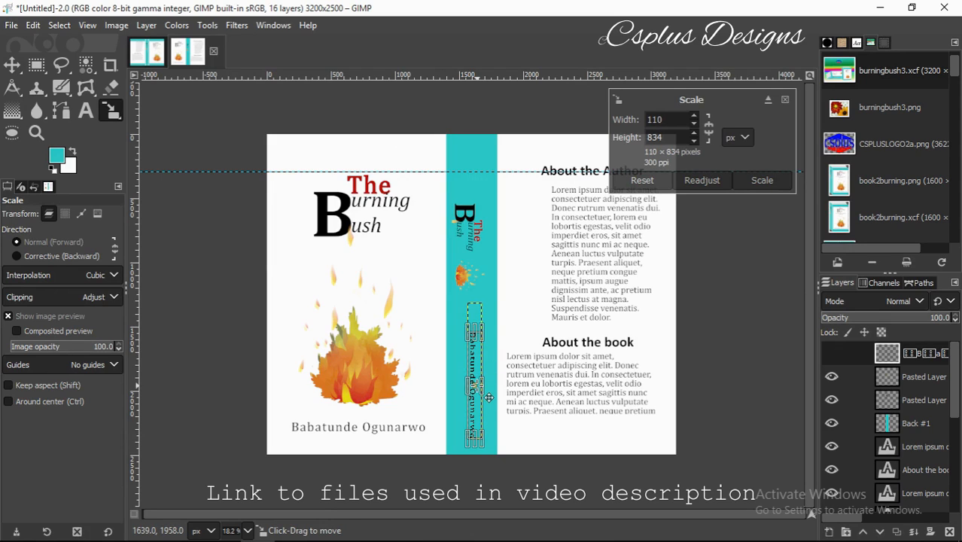
left_click_drag(484, 393, 492, 393)
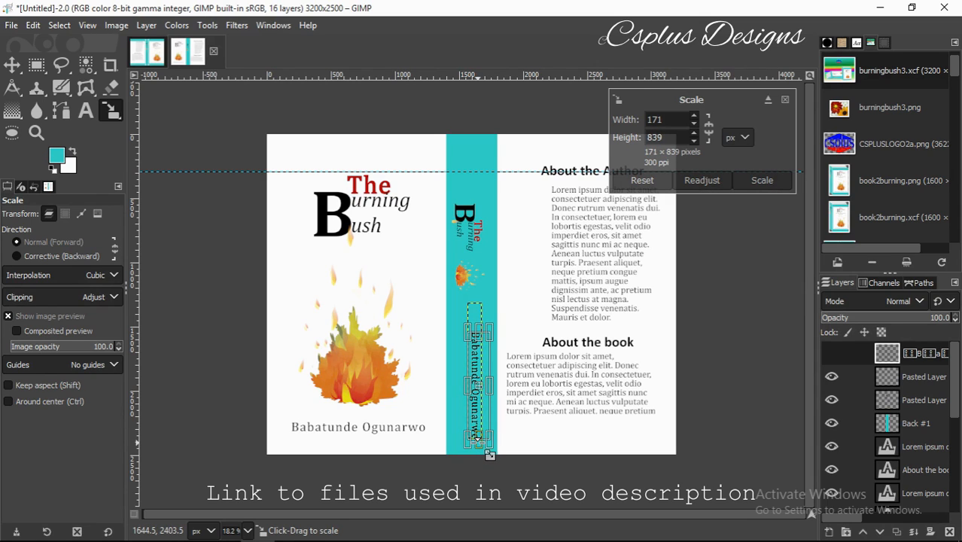
left_click(763, 180)
key("m")
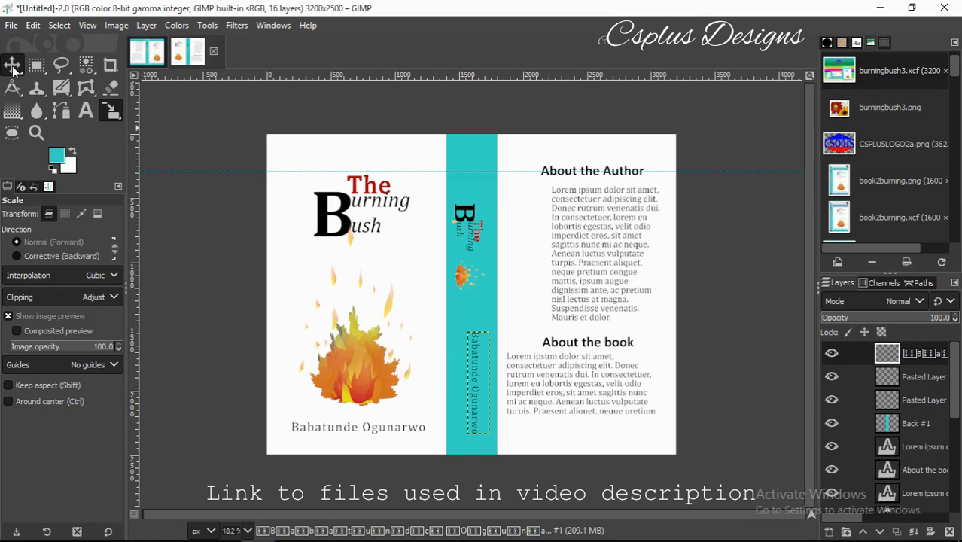
left_click_drag(488, 404, 480, 396)
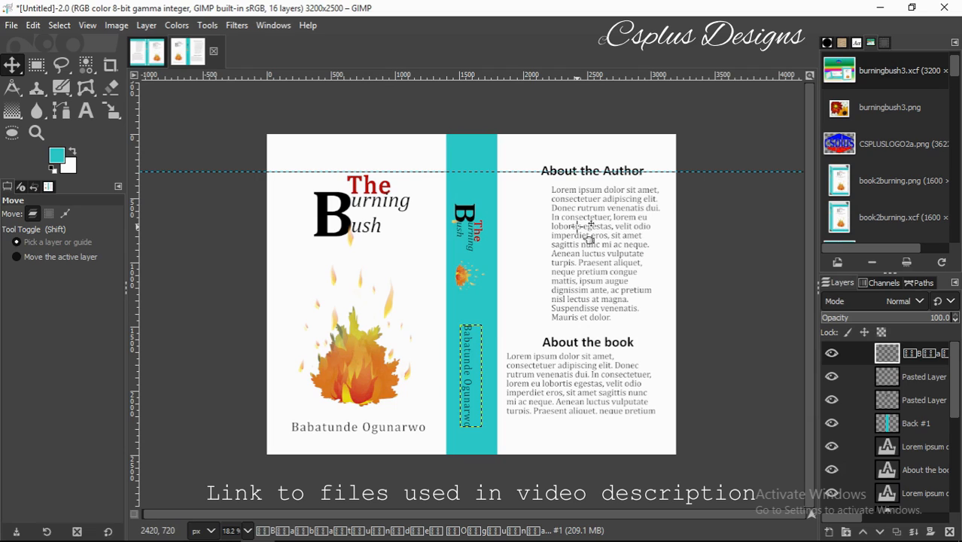
Move the Background layer to the top of the layer stack.
left_click_drag(958, 366, 958, 485)
left_click_drag(890, 500, 908, 350)
left_click_drag(897, 346, 895, 347)
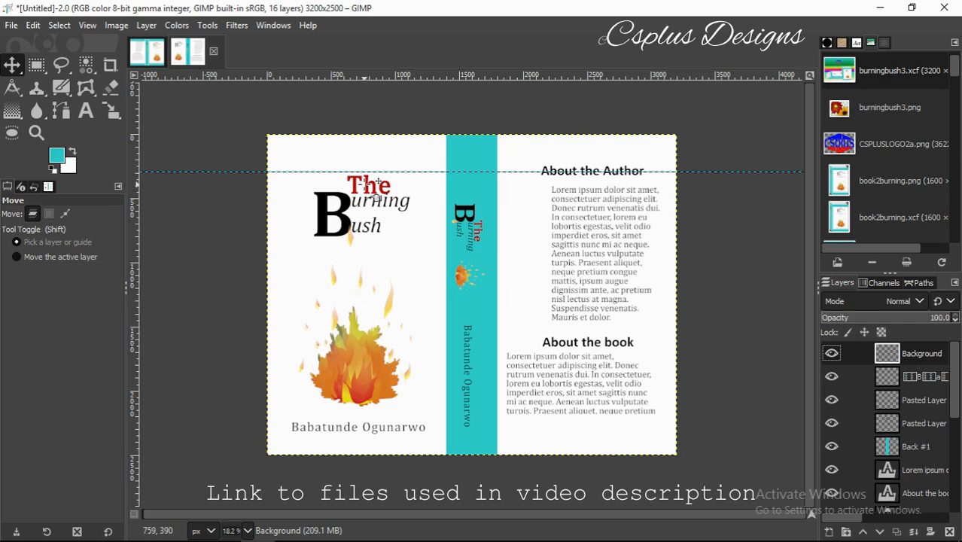
Select strips along the spread's top and bottom edges, fill them with teal, and deselect.
left_click(44, 66)
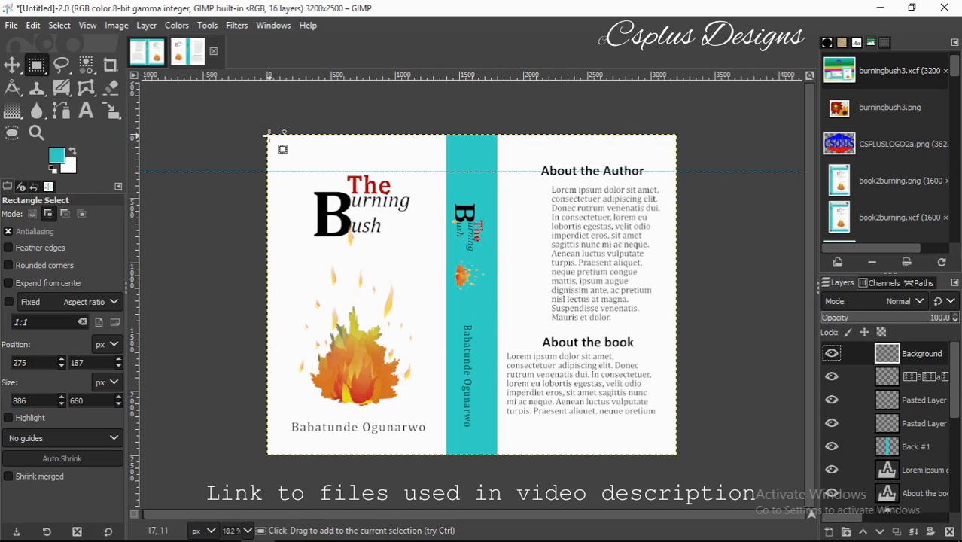
left_click_drag(272, 137, 682, 154)
left_click_drag(274, 132, 266, 138)
left_click_drag(442, 128, 440, 126)
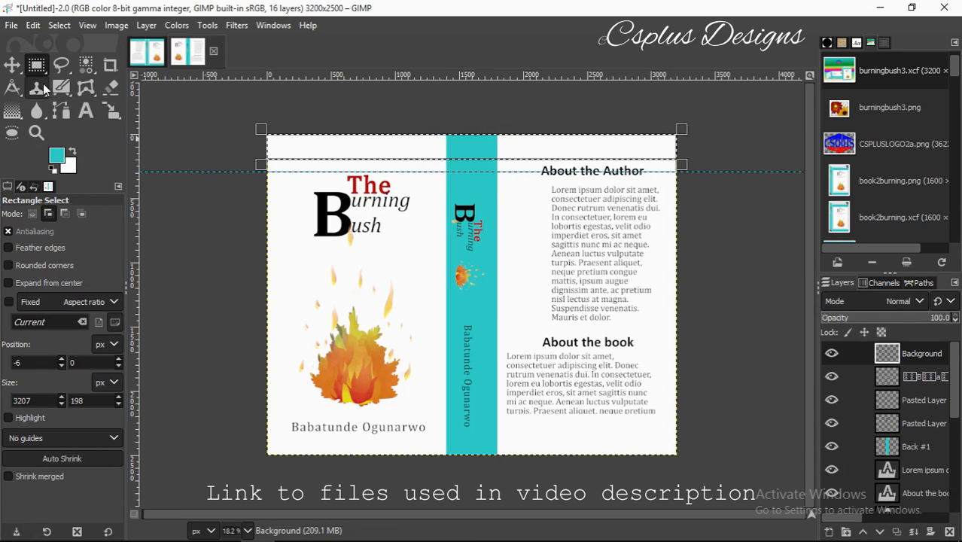
left_click(50, 214)
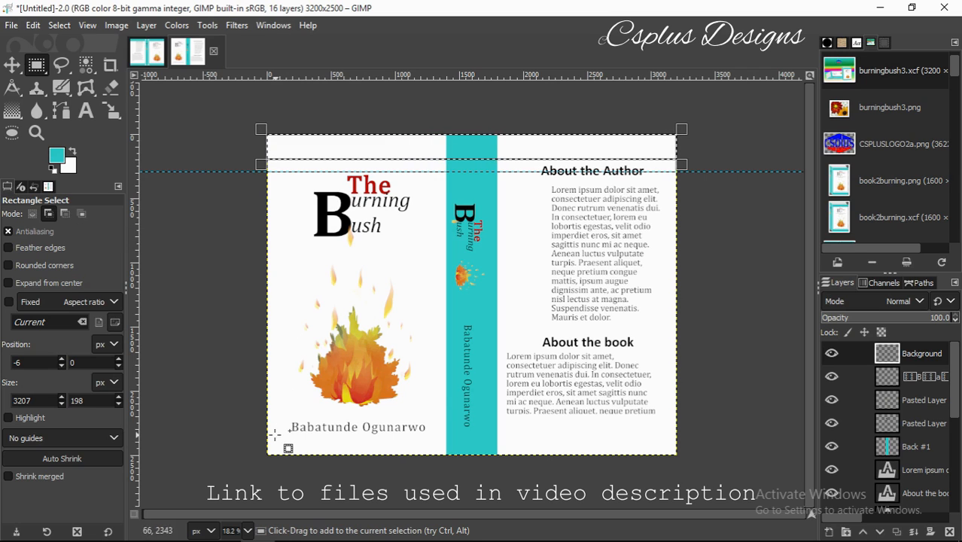
left_click_drag(265, 431, 680, 455)
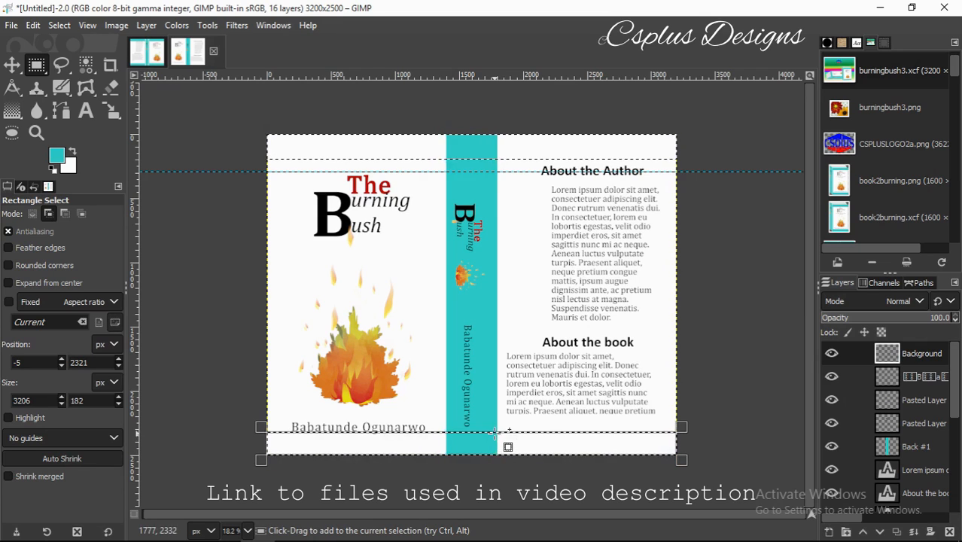
left_click_drag(494, 431, 491, 434)
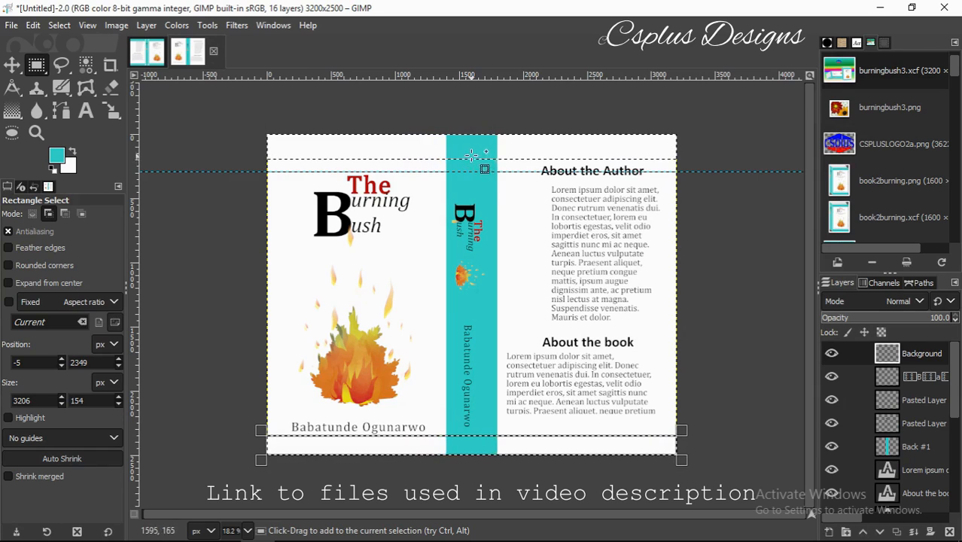
key("Return")
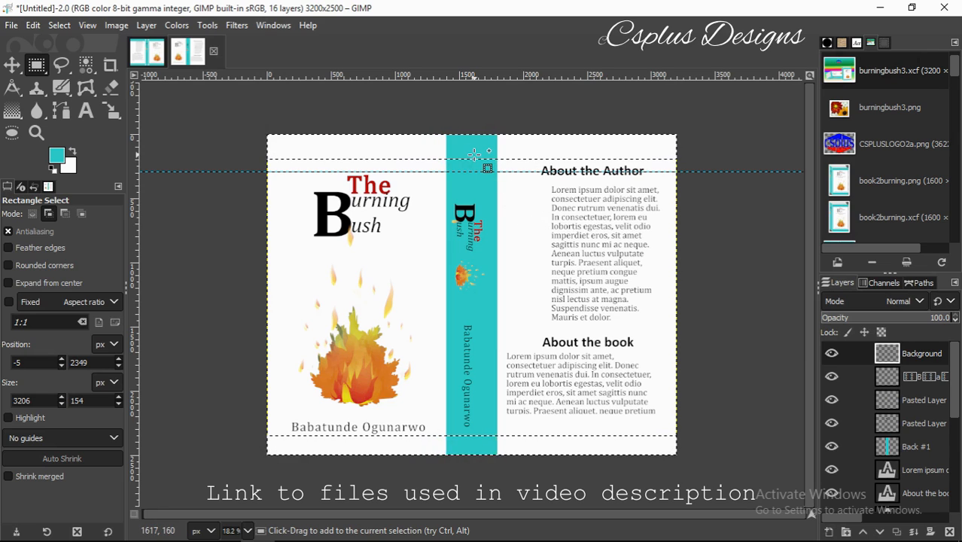
key("ctrl")
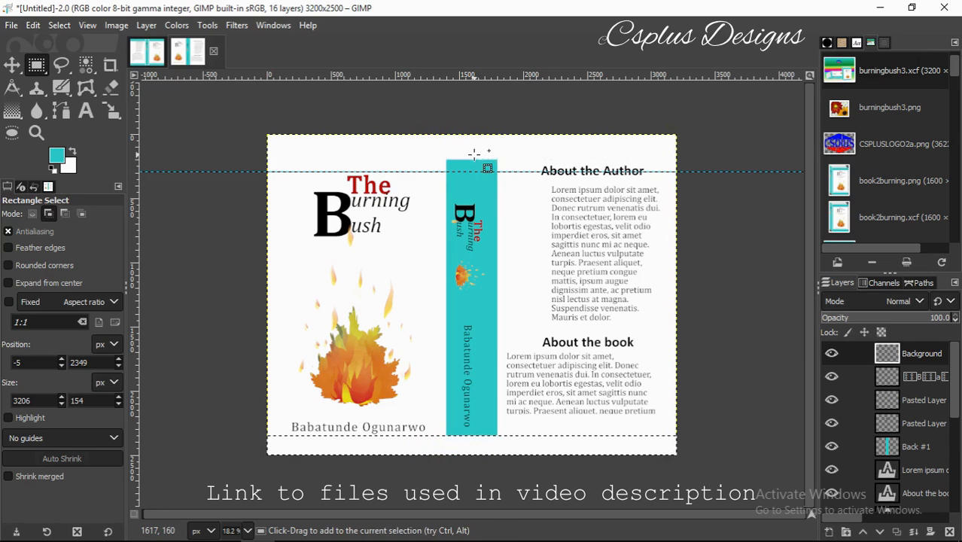
key("ctrl+comma")
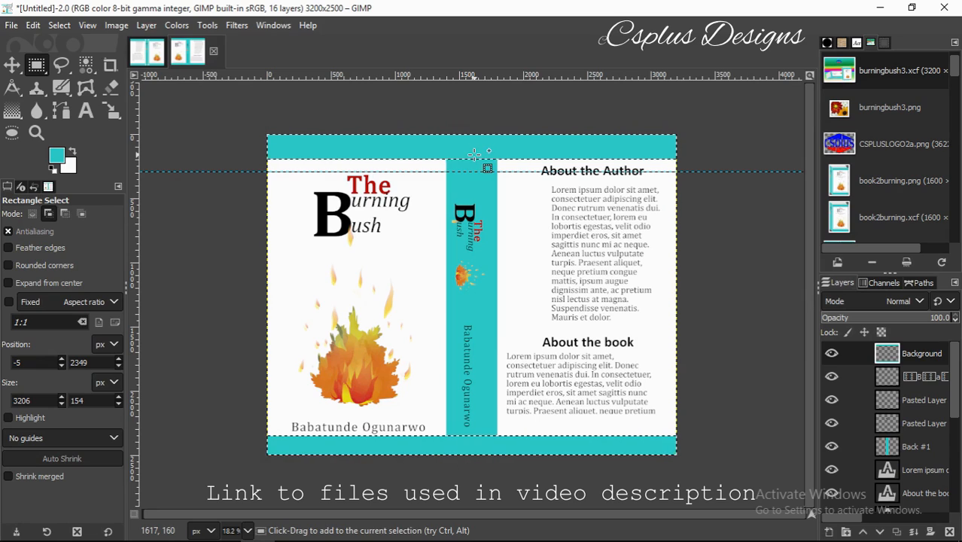
key("ctrl+shift+a")
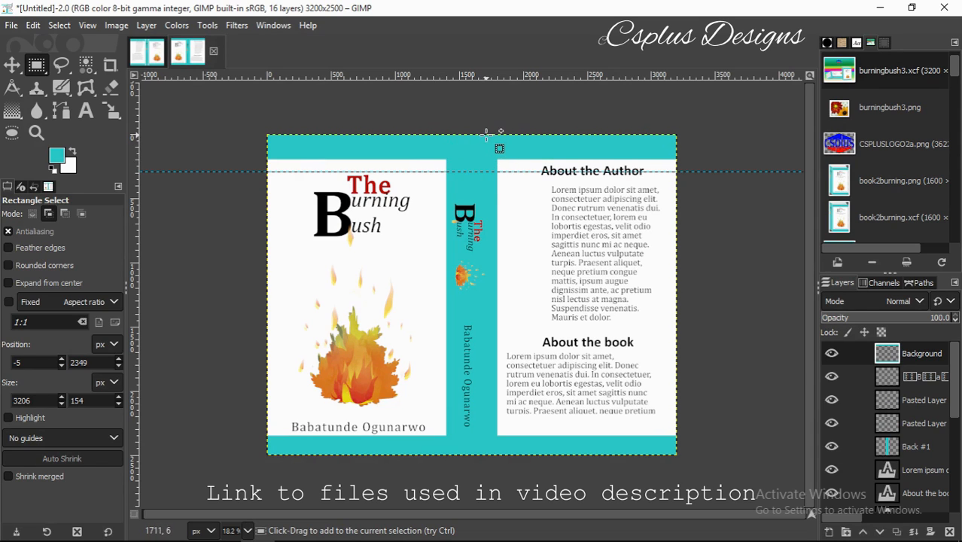
Select a 39 px wide strip running down the spine edge.
left_click(485, 134, "shift")
left_click_drag(485, 134, 462, 455)
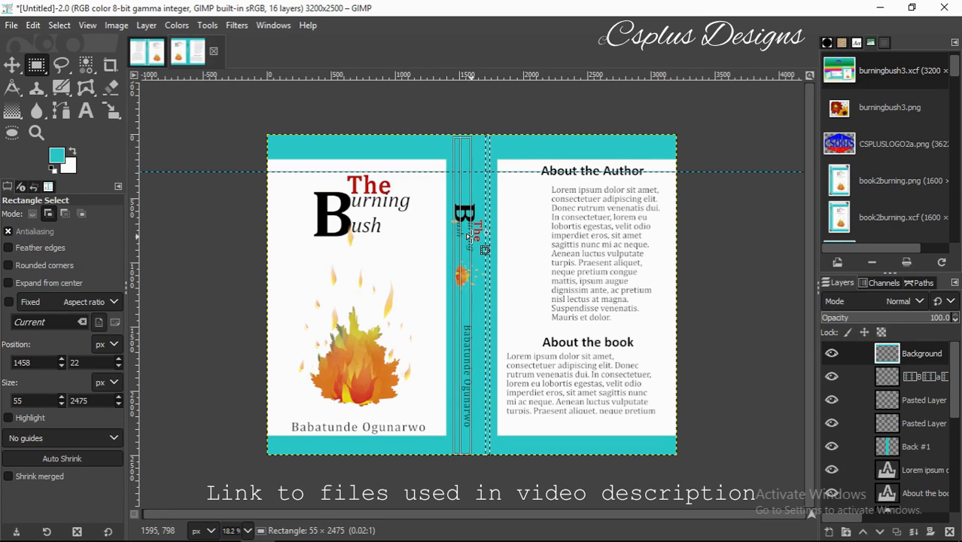
left_click_drag(467, 235, 466, 238)
left_click_drag(466, 236, 467, 239)
left_click(468, 238)
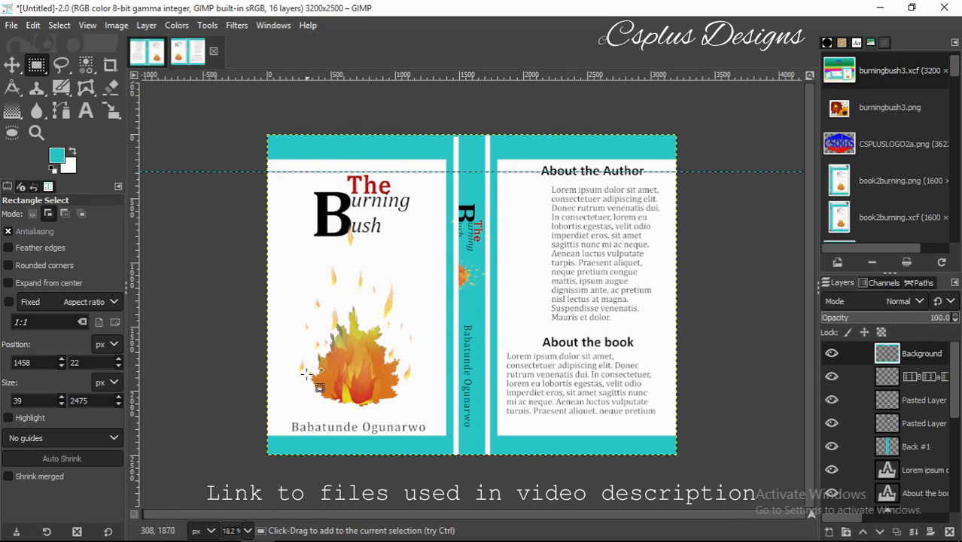
At 100% zoom, make the small teal gap above the white strip white.
left_click(247, 531)
left_click(249, 454)
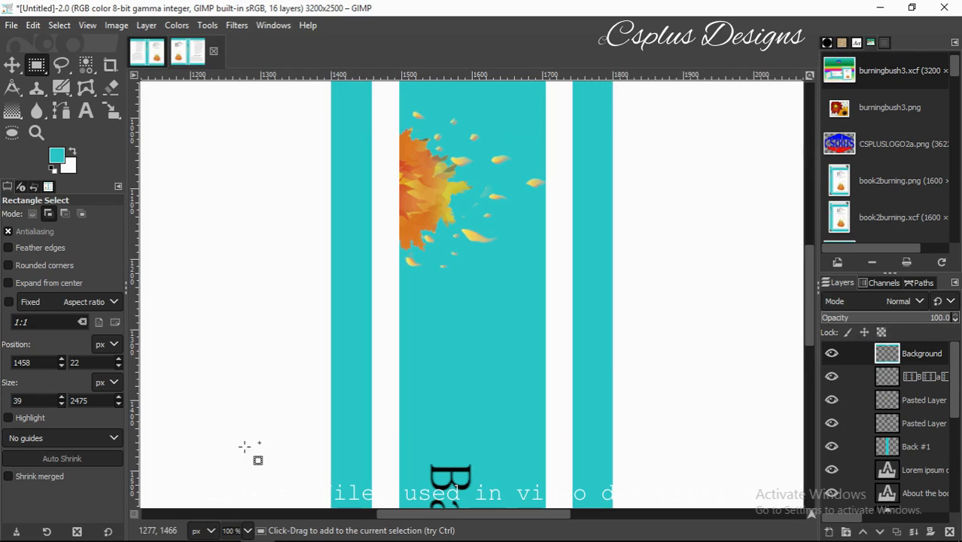
left_click_drag(807, 301, 805, 90)
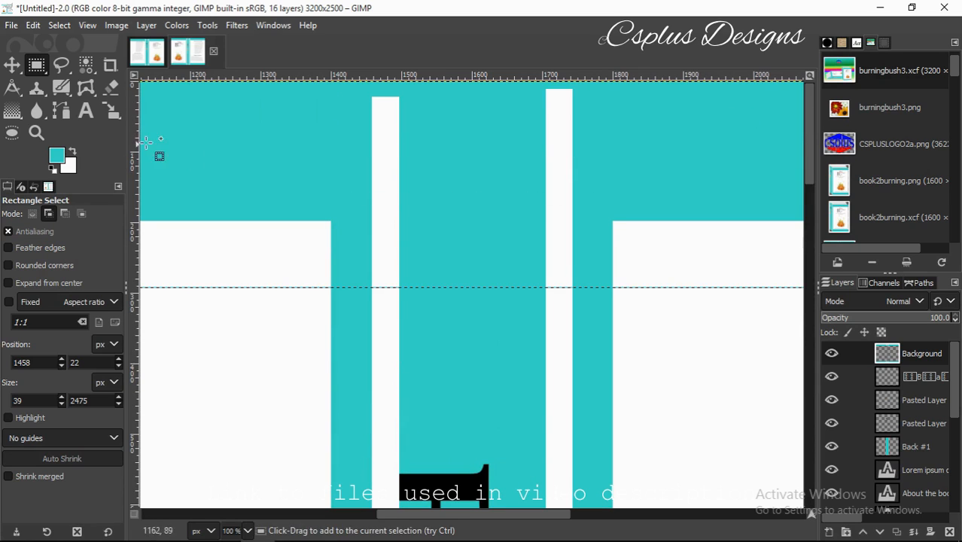
left_click_drag(373, 81, 402, 100)
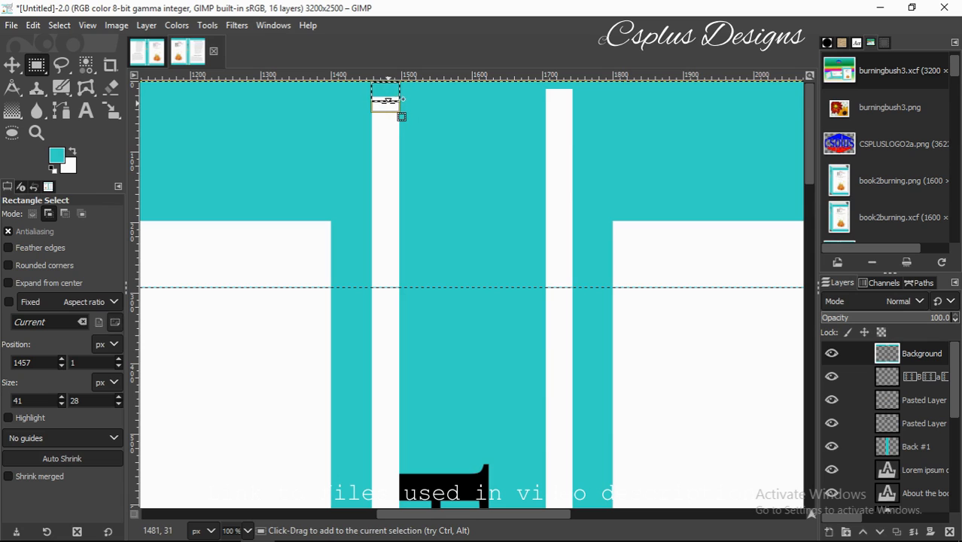
left_click(388, 102)
key("ctrl+x")
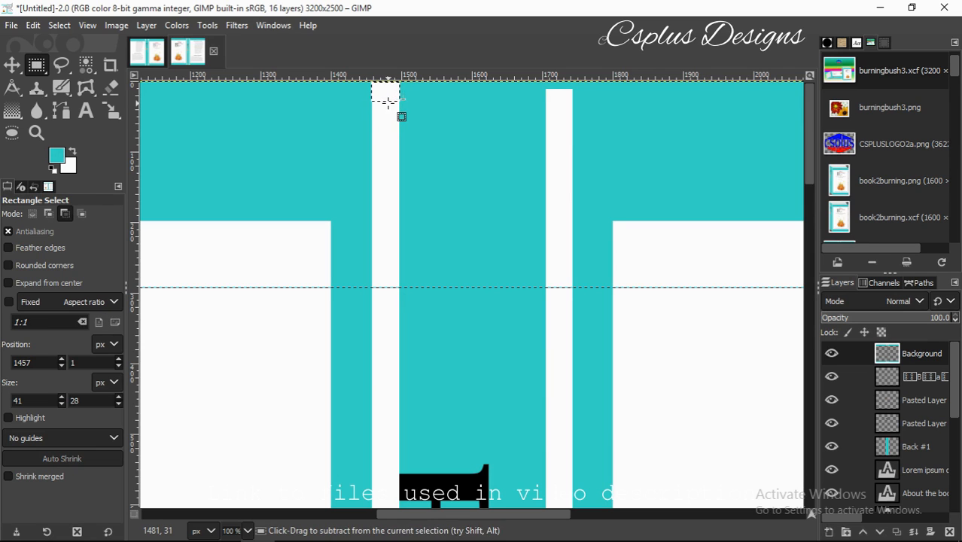
scroll(388, 102, "down", 3)
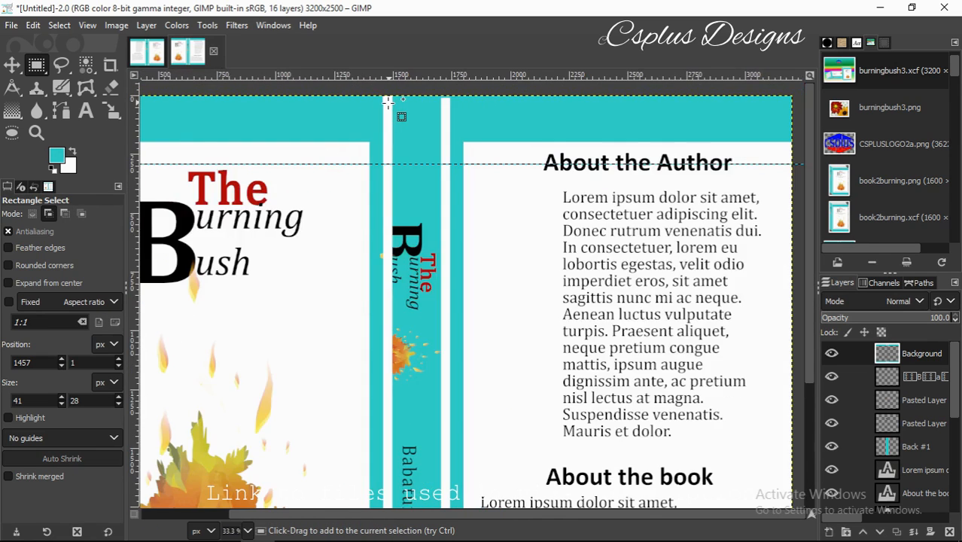
scroll(388, 103, "down", 1)
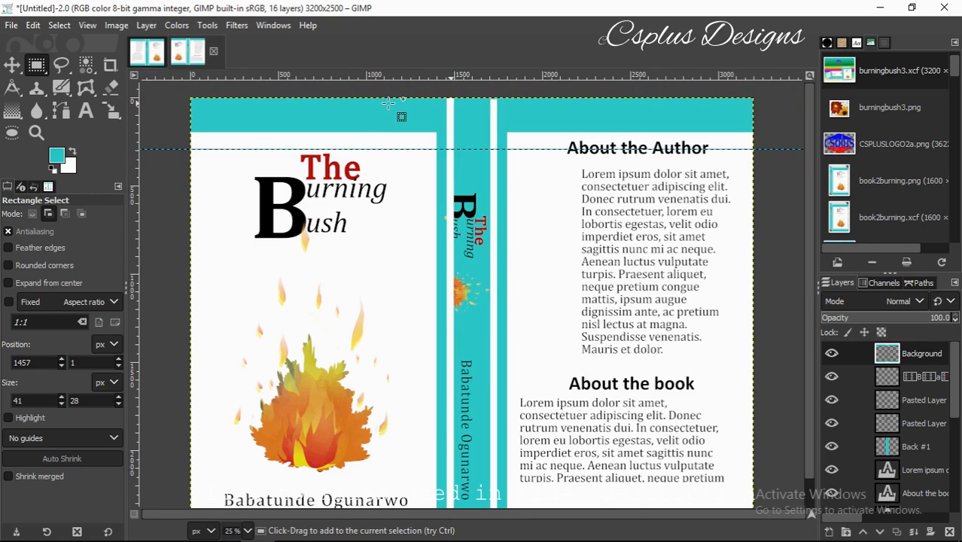
scroll(389, 103, "down", 1)
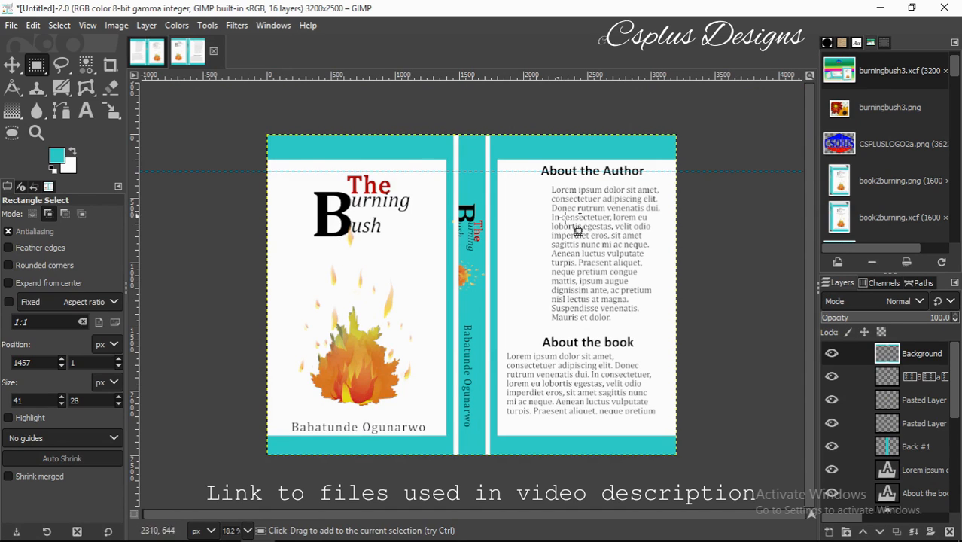
Nudge the spine flame icon and title layers slightly to the right.
left_click(895, 407)
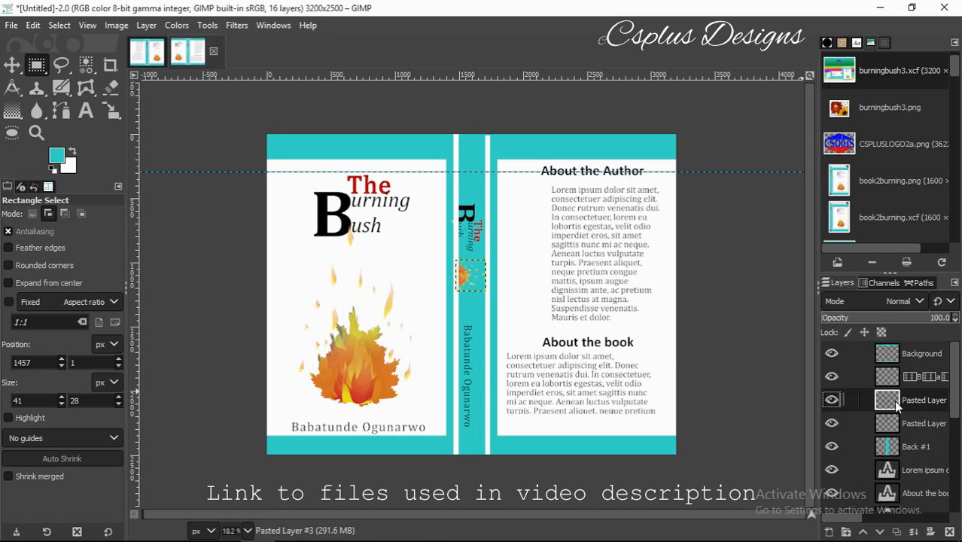
left_click(11, 64)
left_click_drag(477, 287, 478, 289)
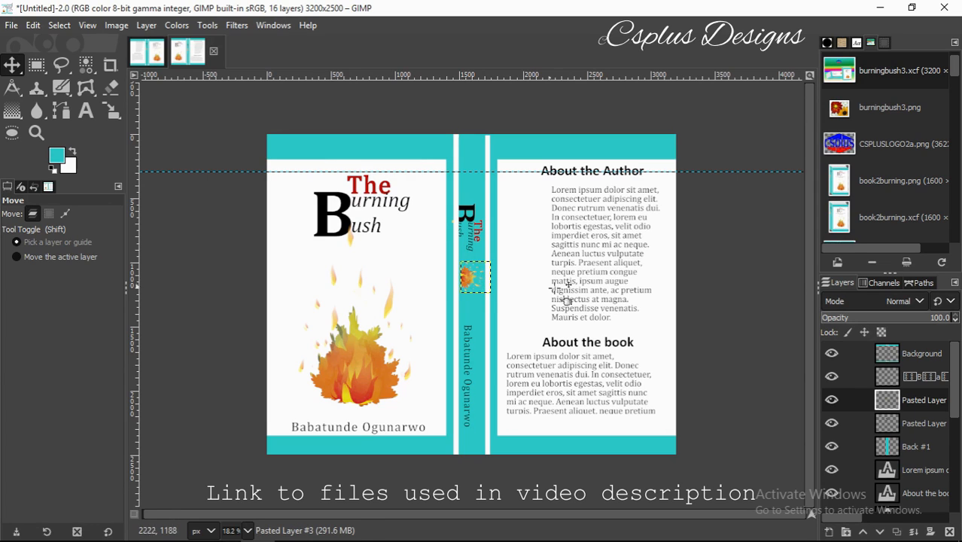
left_click(886, 424)
left_click_drag(480, 222, 485, 221)
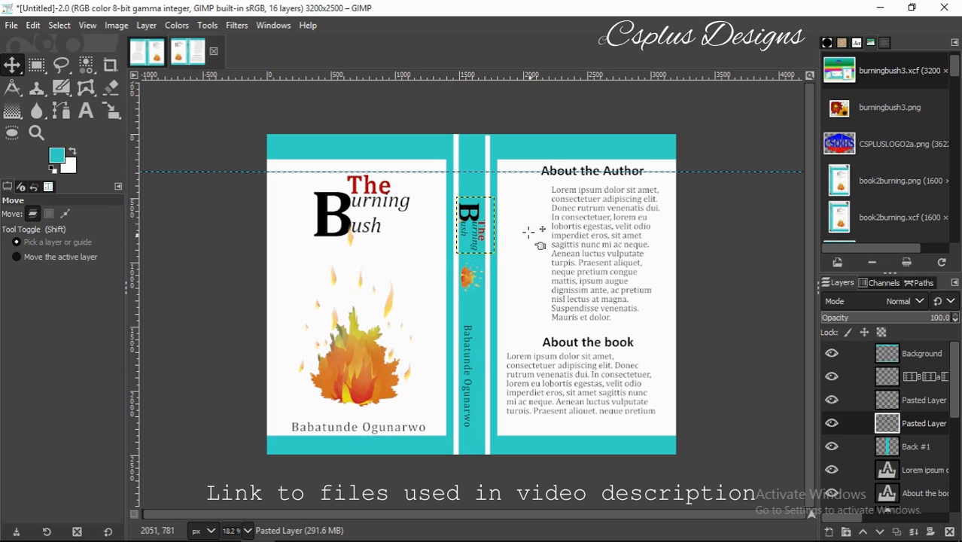
Narrow the spine title to 270 px wide.
left_click(110, 111)
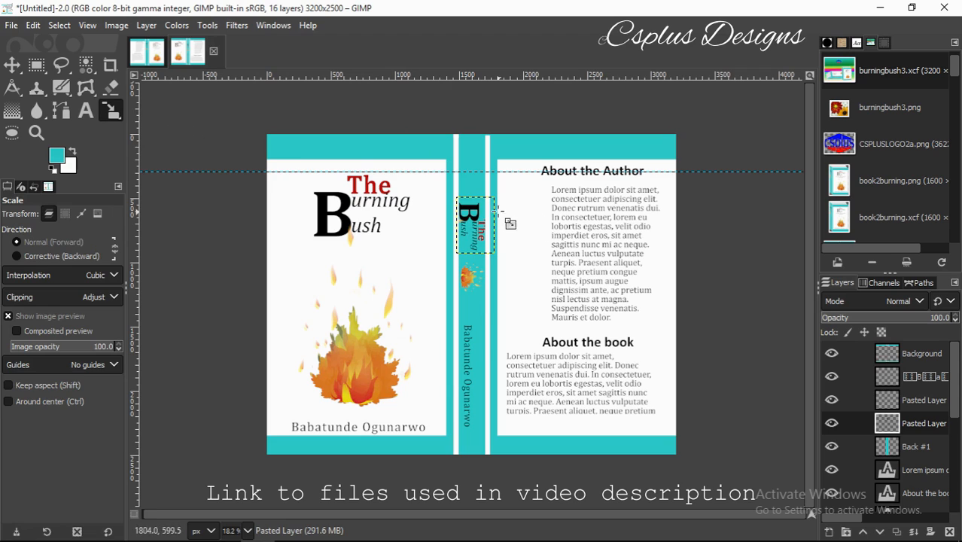
left_click(482, 216)
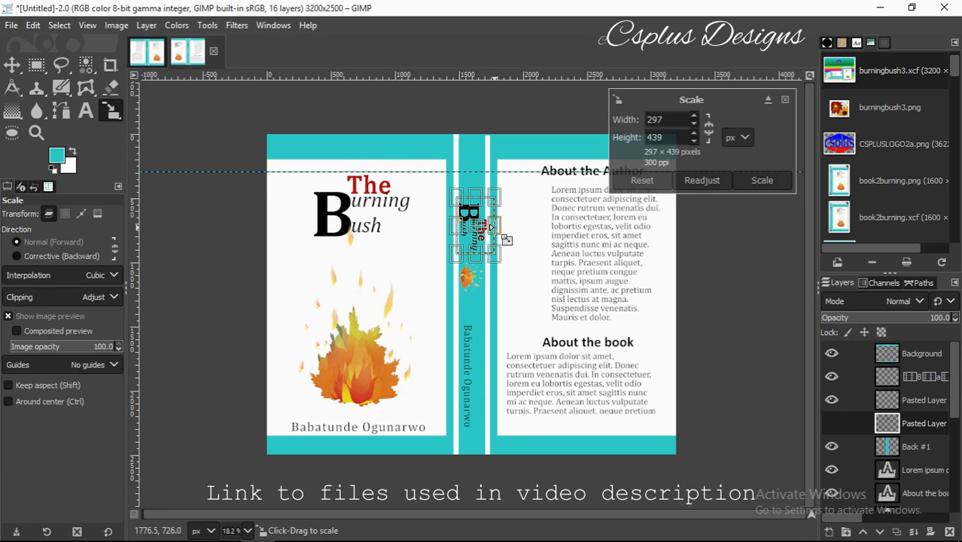
left_click_drag(490, 226, 486, 227)
left_click(753, 179)
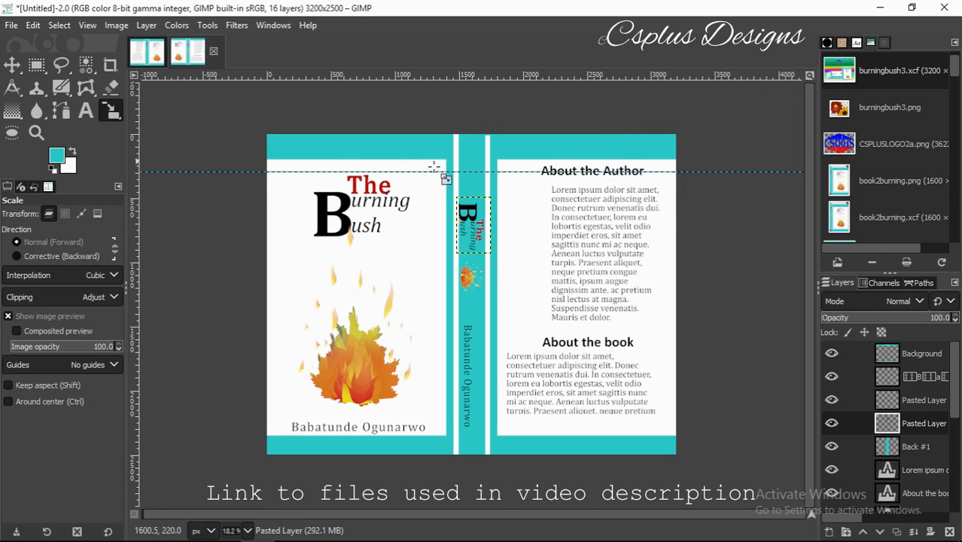
Shift the spine author name right and up into alignment, then select the Background layer.
left_click(12, 64)
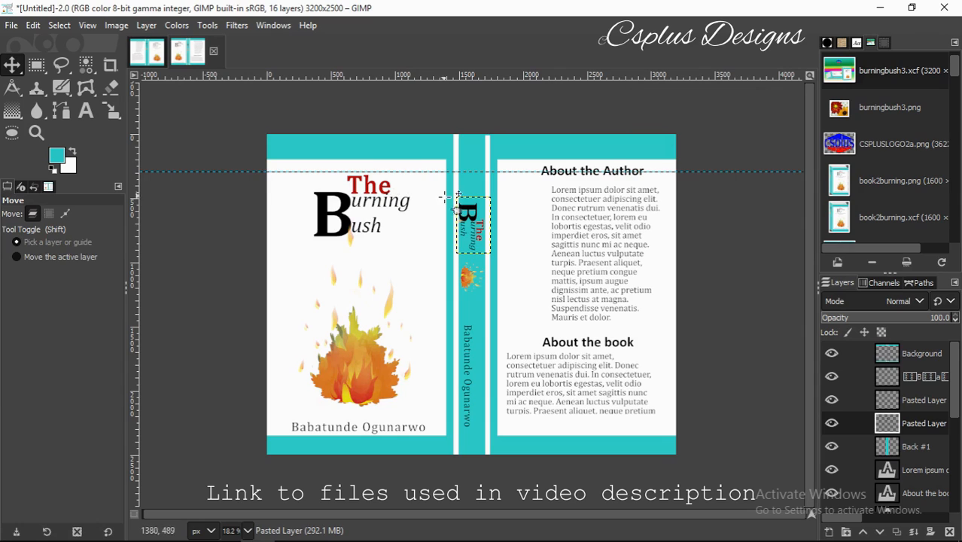
left_click(468, 382)
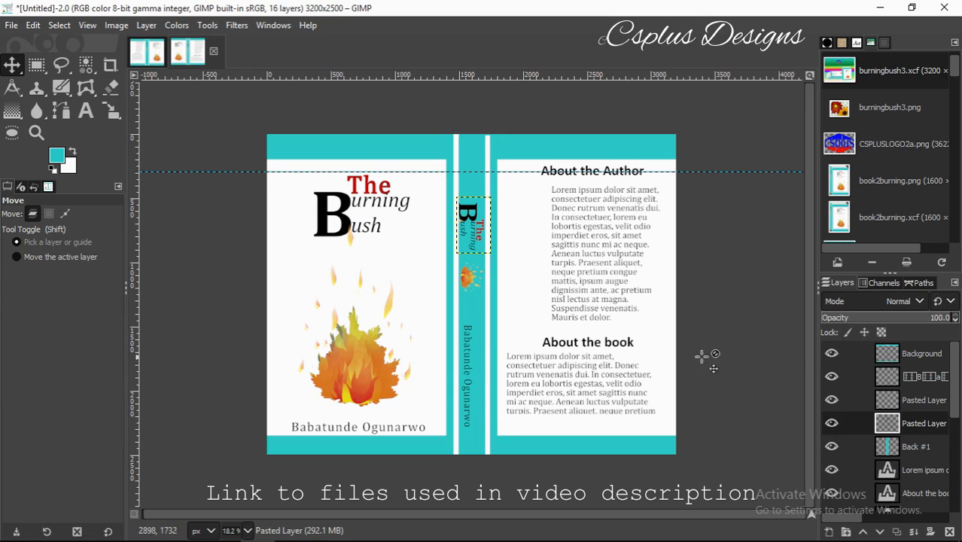
left_click(886, 376)
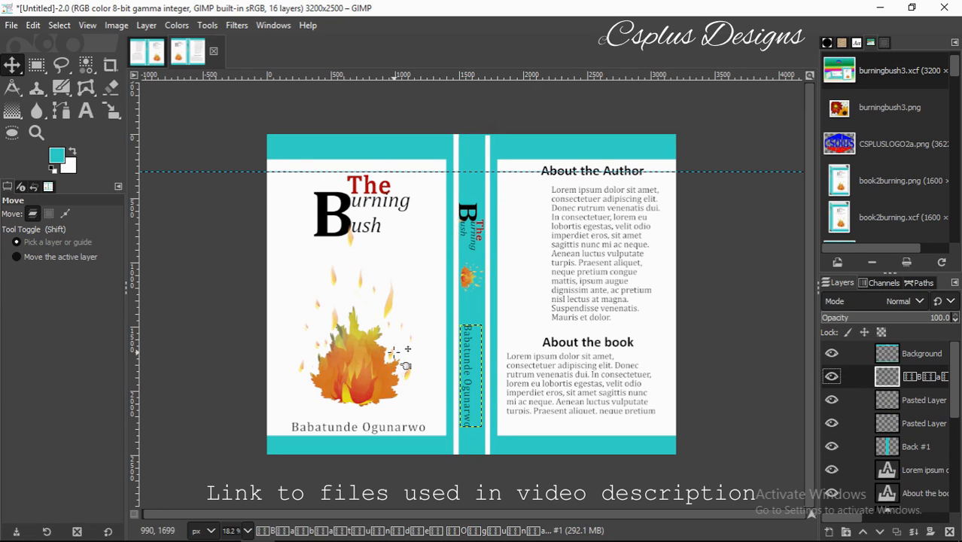
left_click(467, 380)
left_click_drag(467, 381, 479, 390)
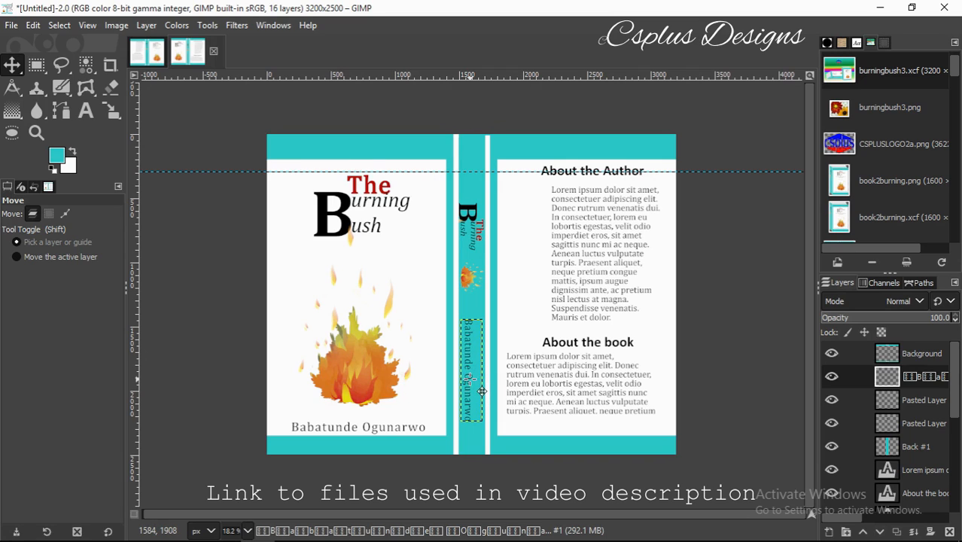
left_click_drag(480, 391, 484, 388)
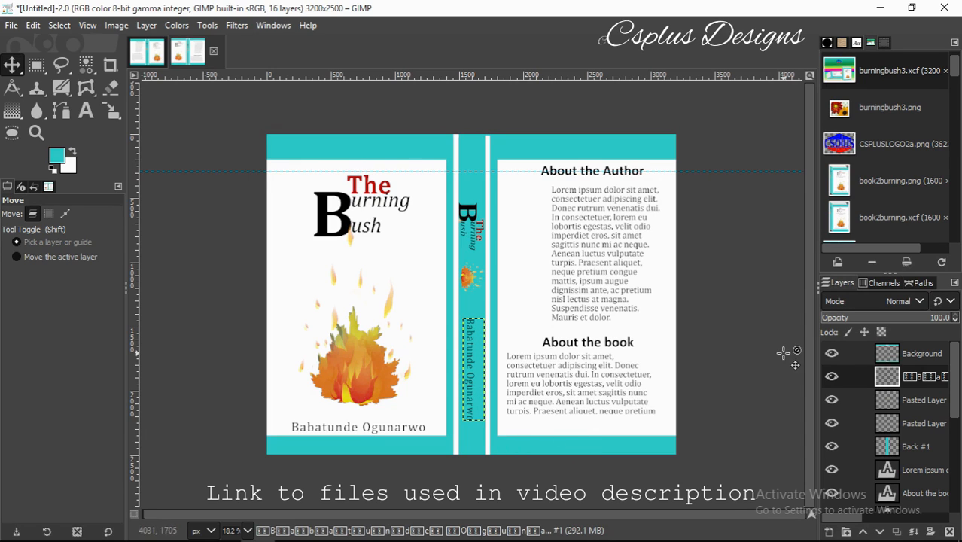
left_click(880, 356)
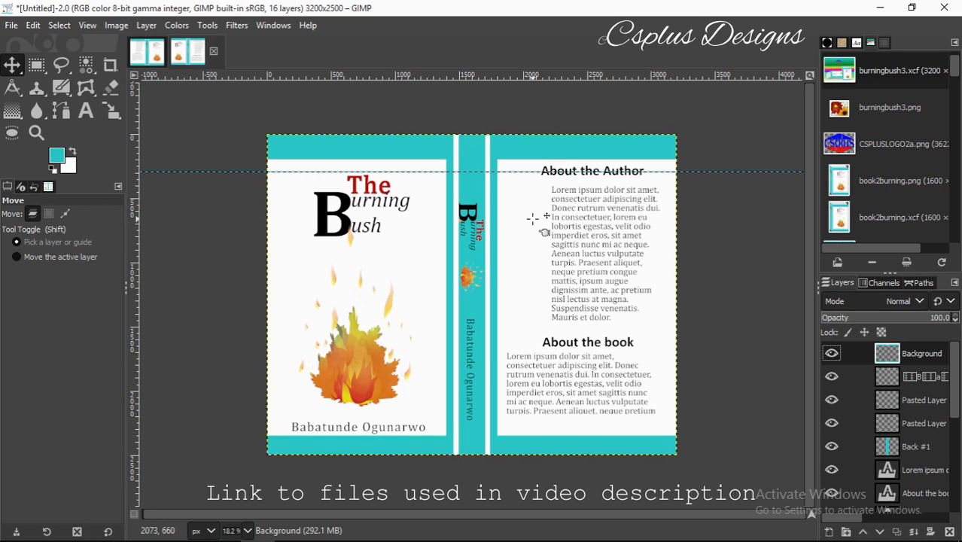
Switch the canvas from the untitled spread to the finished burningbush.xcf reference cover.
left_click(11, 25)
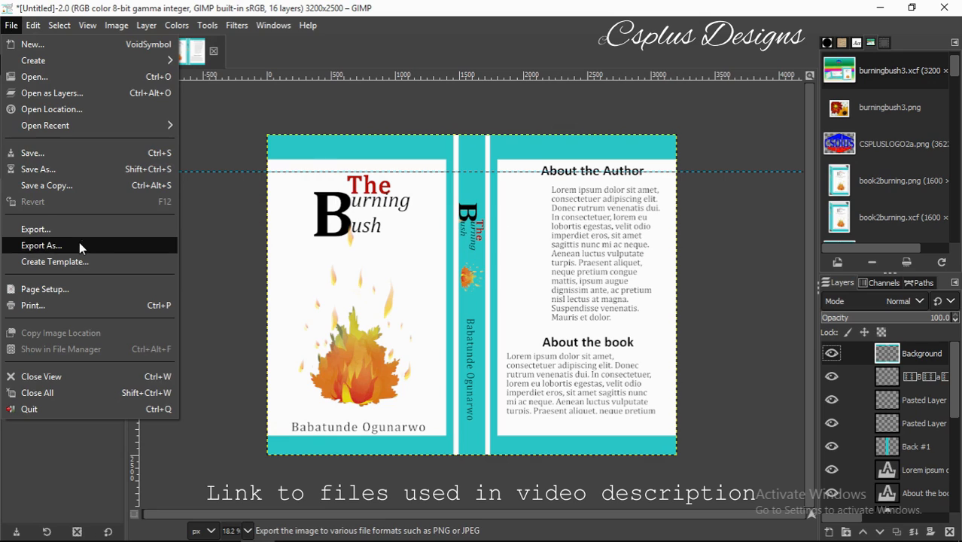
left_click(462, 302)
left_click(144, 58)
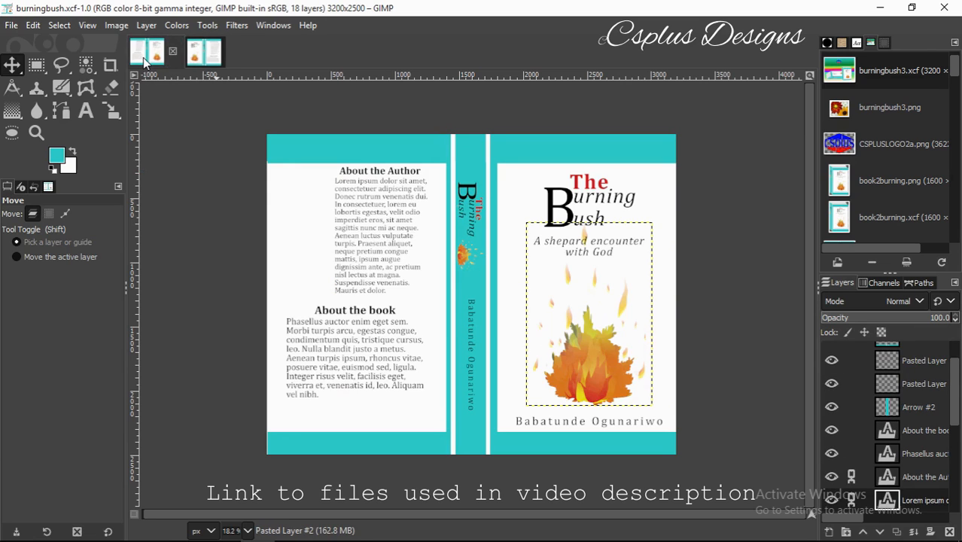